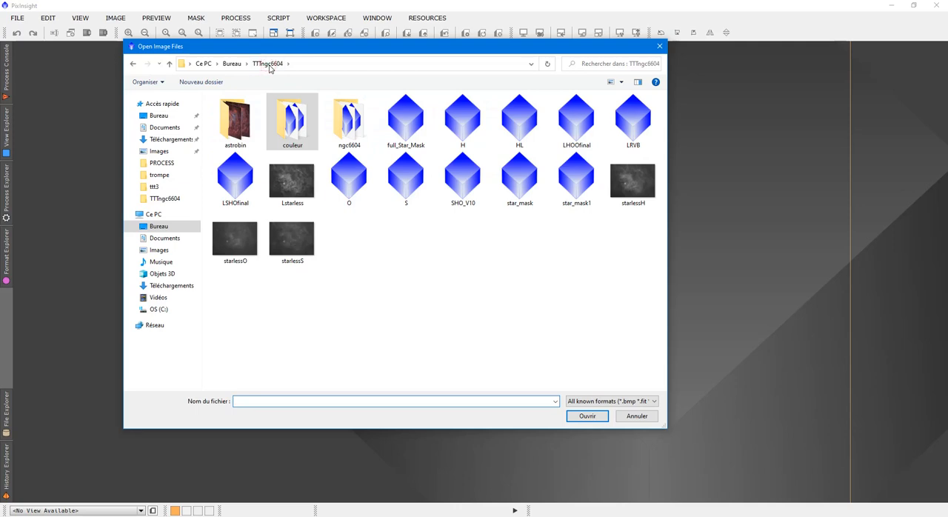
Open the H, O and S images together from the TTTngc6604 folder
click(463, 120)
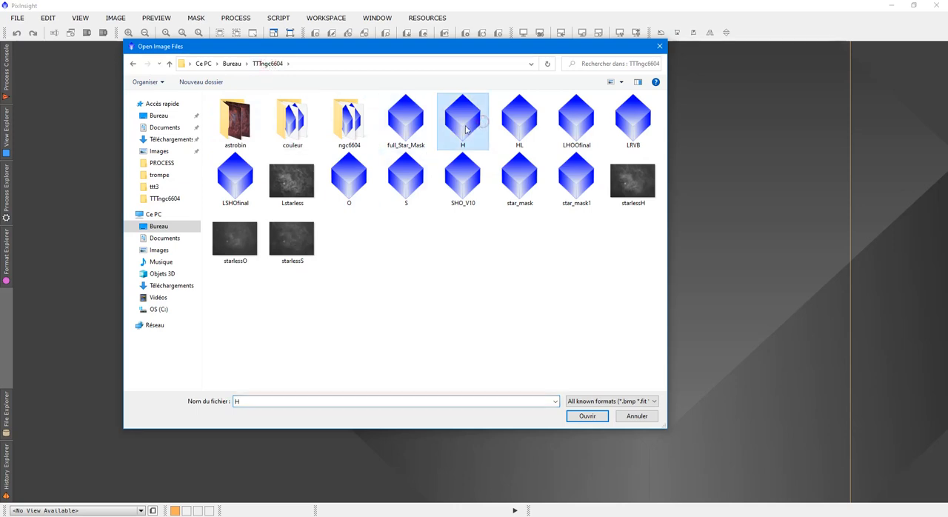
ctrl+click(422, 180)
ctrl+click(353, 180)
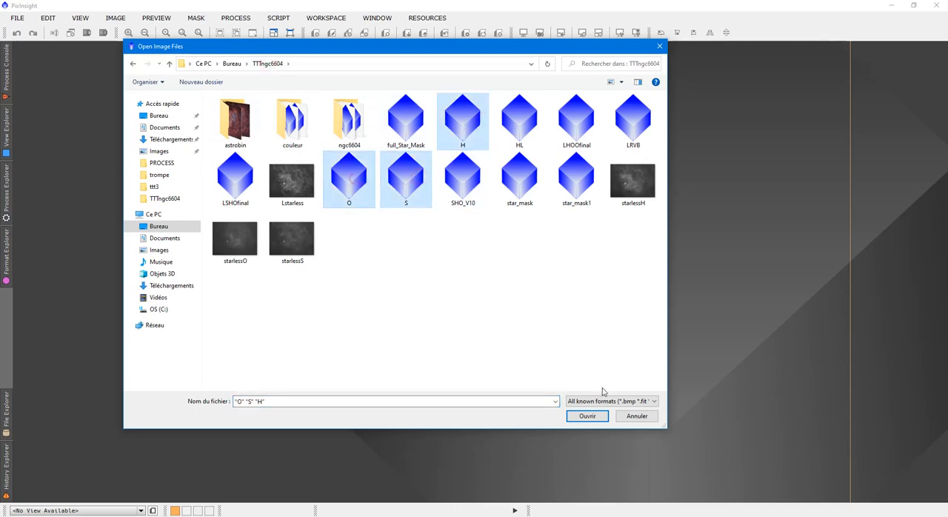
click(587, 416)
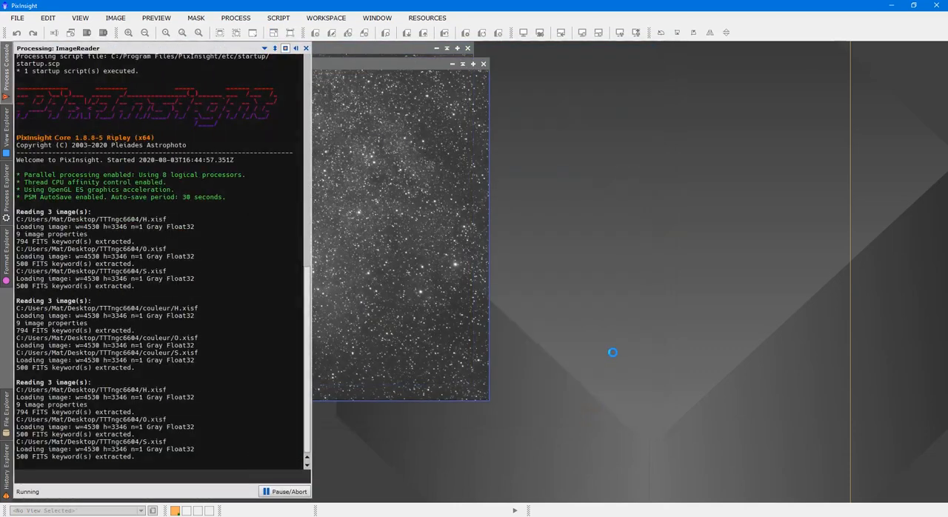
Open the H, O and S images from the couleur subfolder as a second set
key(ctrl+o)
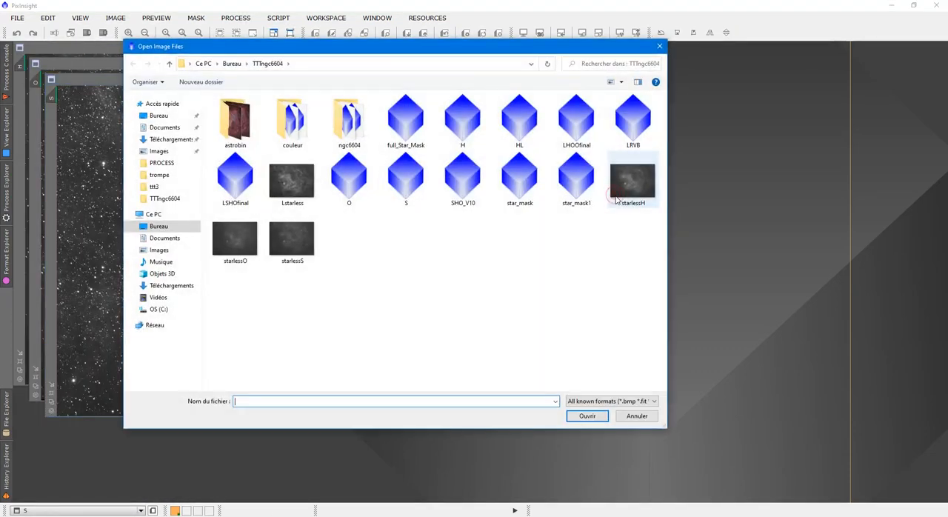
double_click(300, 123)
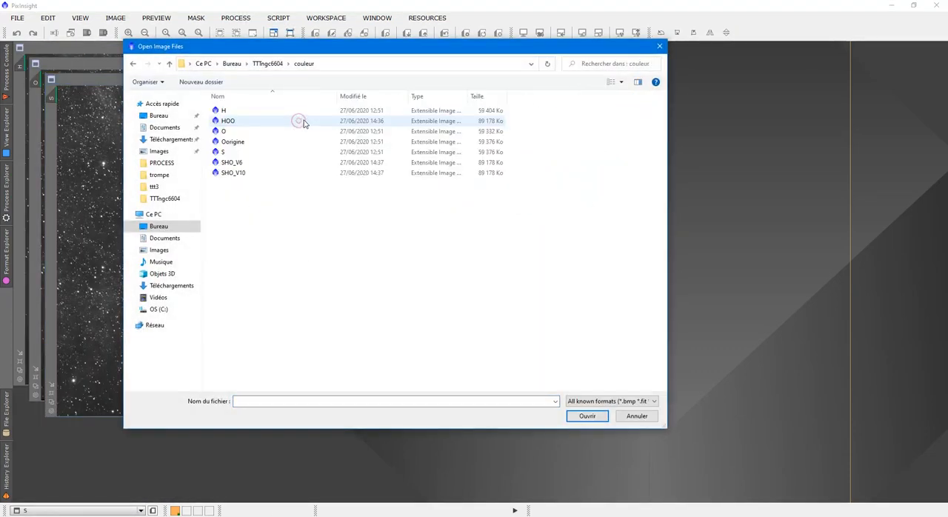
click(281, 113)
ctrl+click(269, 131)
ctrl+click(274, 152)
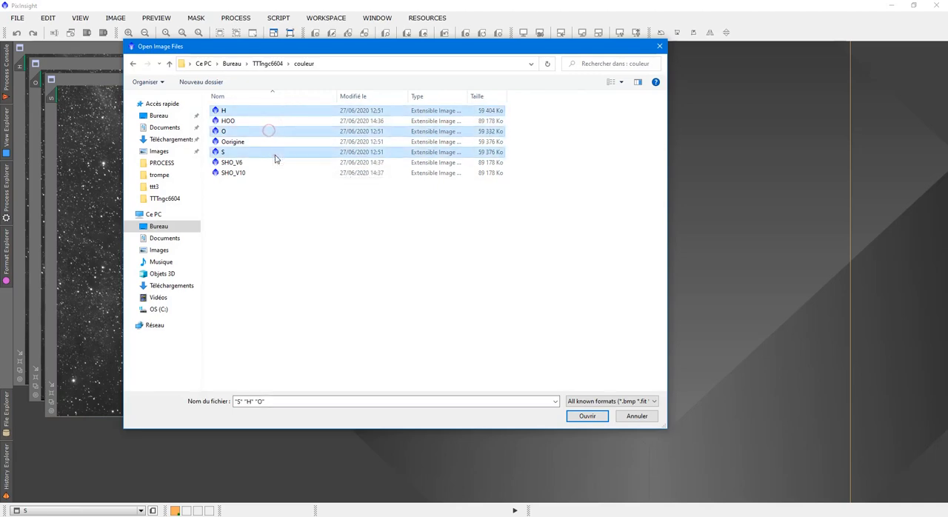
click(585, 415)
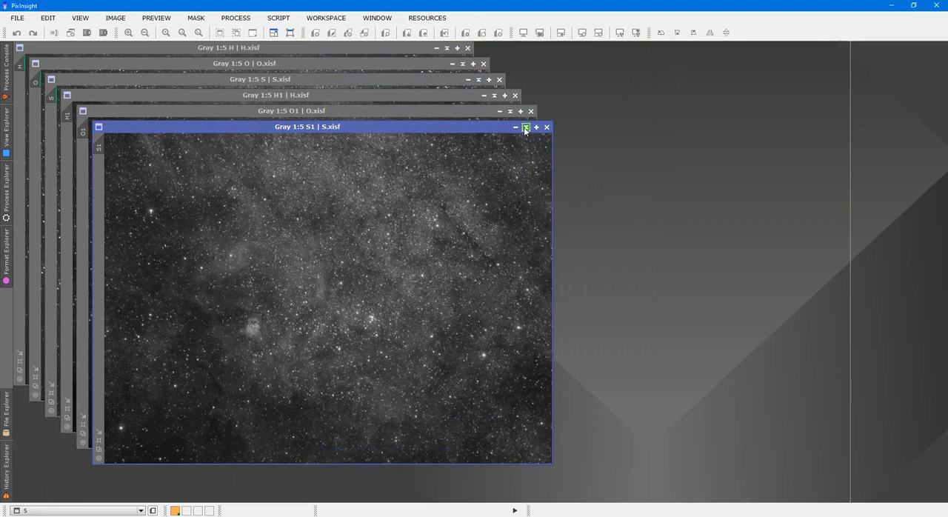
Collapse the S1, O1, H1, S and O image windows, leaving only H expanded
click(509, 111)
click(510, 111)
click(493, 95)
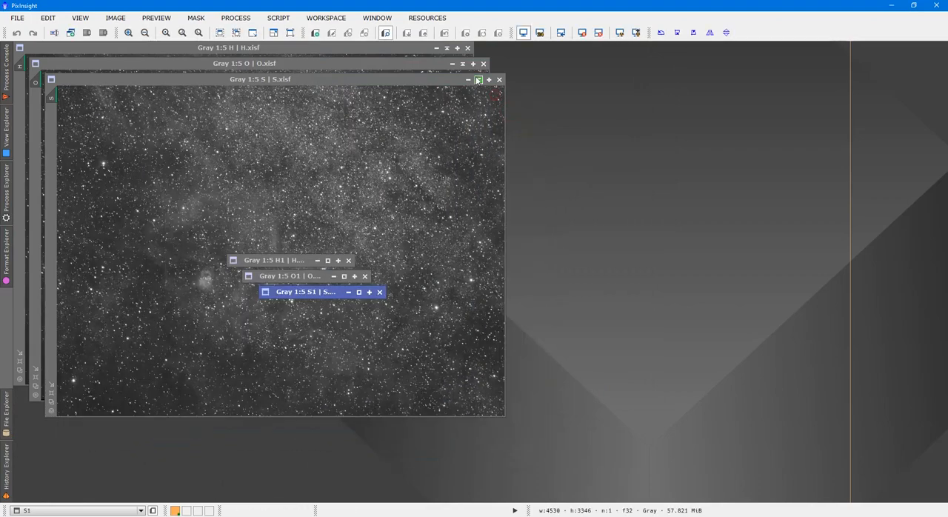
click(478, 79)
click(469, 67)
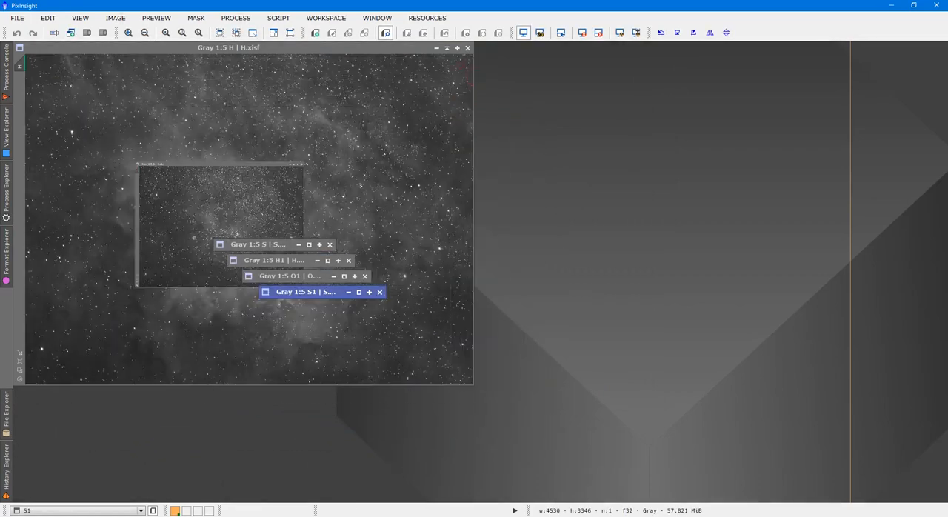
Expand the H1 image and arrange it side by side with H for comparison
double_click(288, 260)
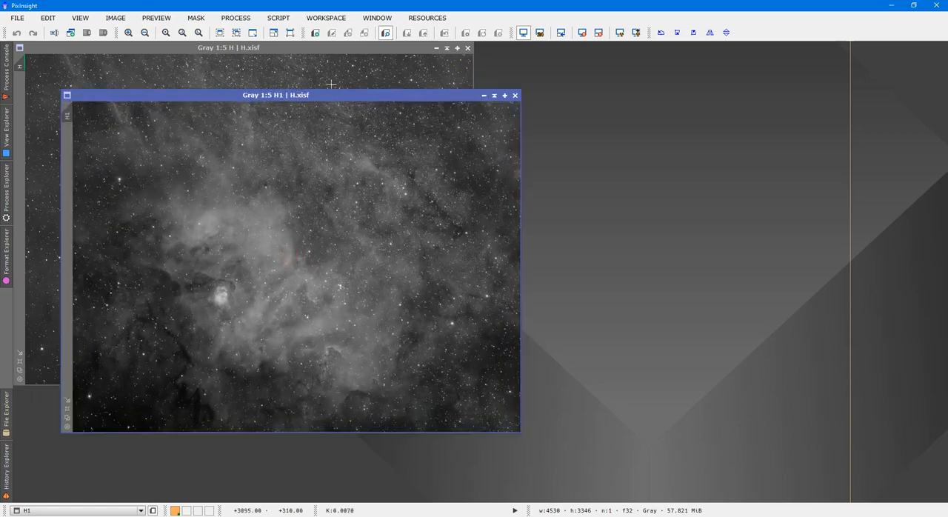
drag(330, 95, 743, 74)
click(411, 133)
drag(316, 48, 316, 74)
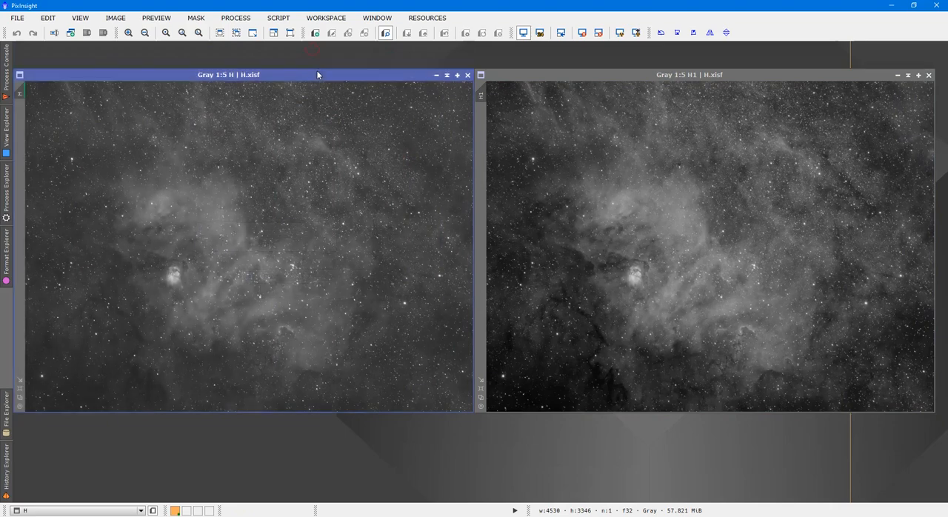
View H without its screen stretch, reapply the auto stretch, and compare it with H1
click(582, 33)
click(618, 32)
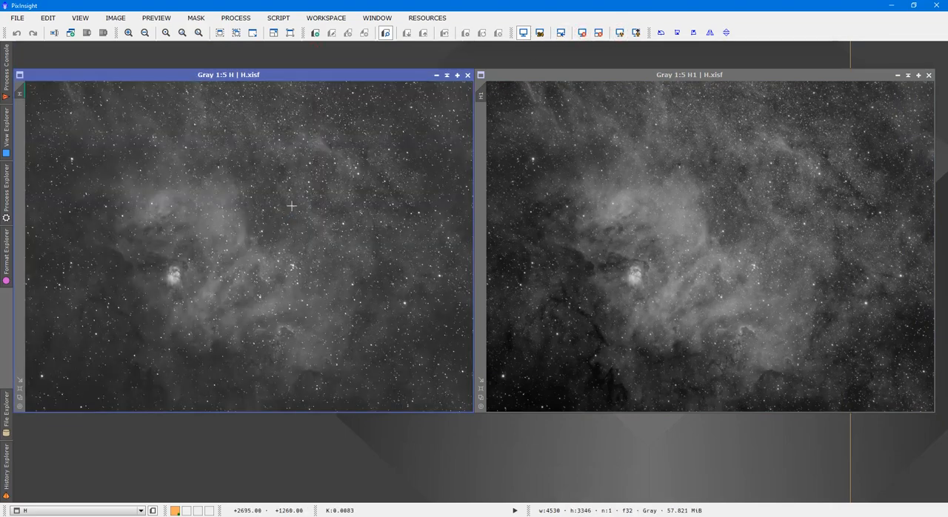
click(600, 181)
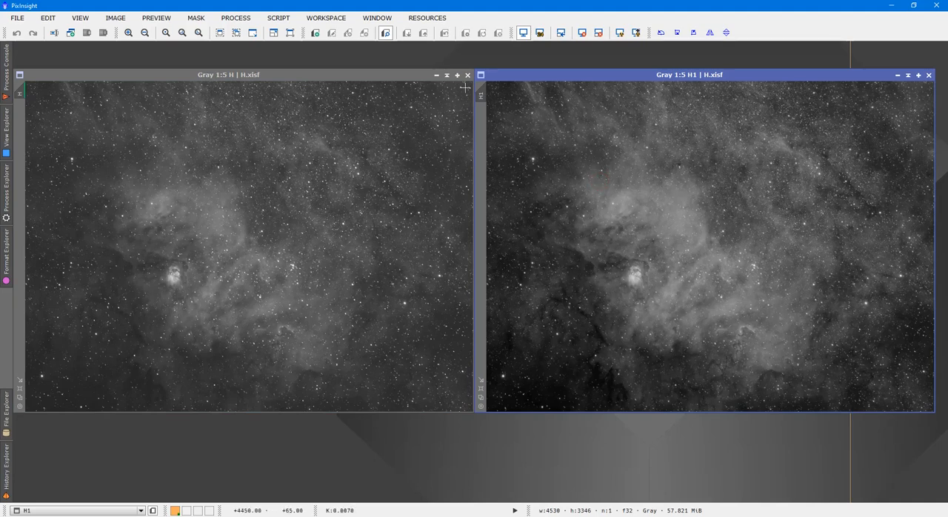
Load the saved set of process icons into the workspace
right_click(357, 54)
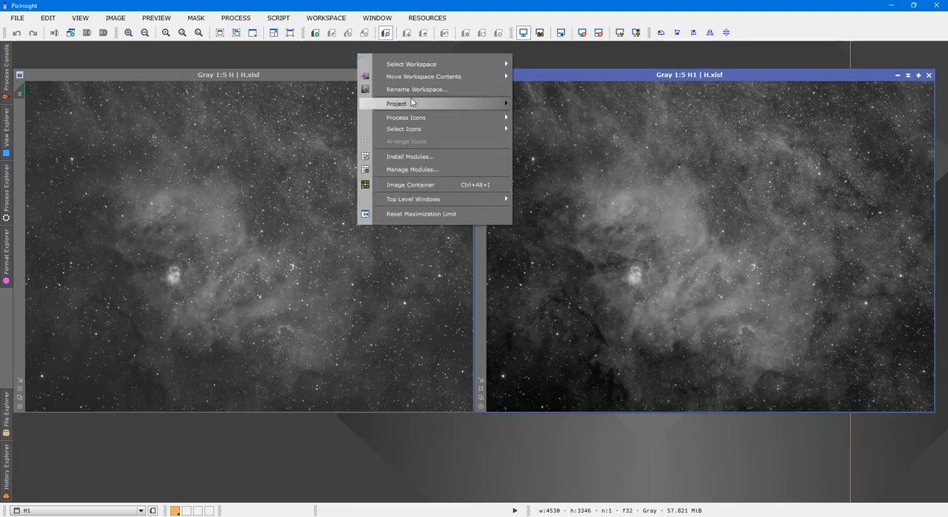
mouse_move(487, 121)
click(530, 122)
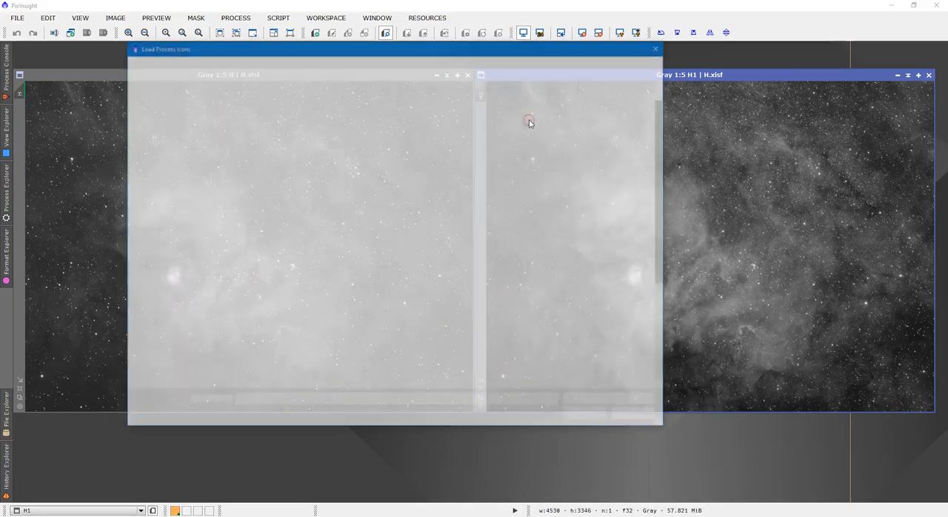
double_click(239, 318)
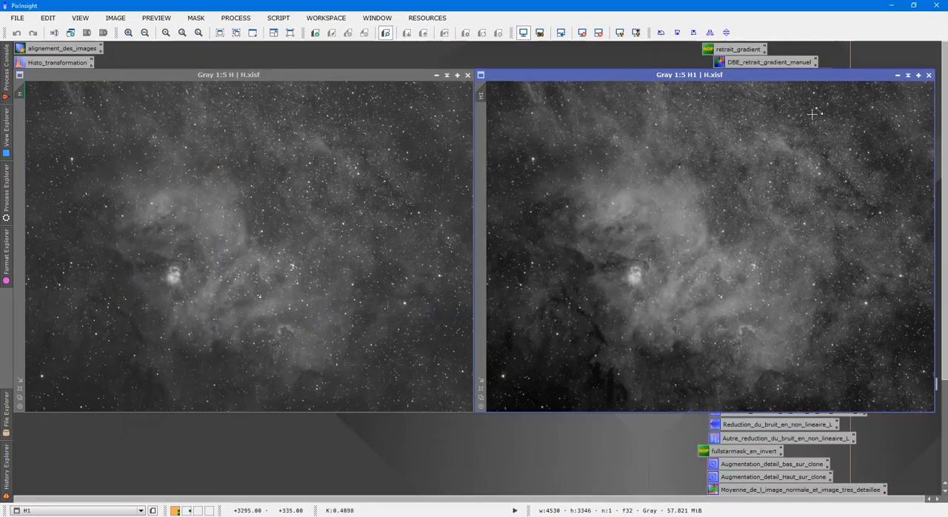
Uncover the process icons, review the reduction_bruit_avec_iteration_SHO process, and put H1 back beside H
drag(823, 77, 552, 82)
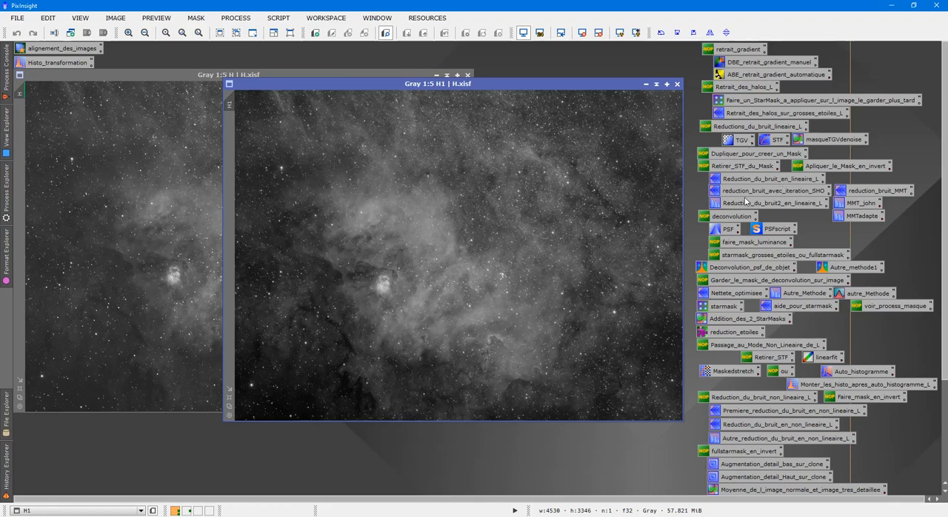
double_click(768, 192)
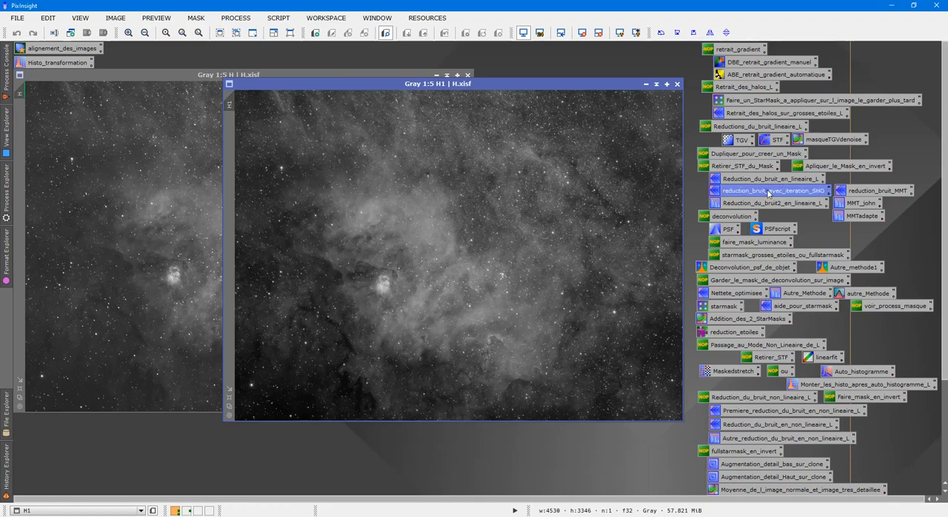
click(848, 111)
drag(528, 88, 776, 79)
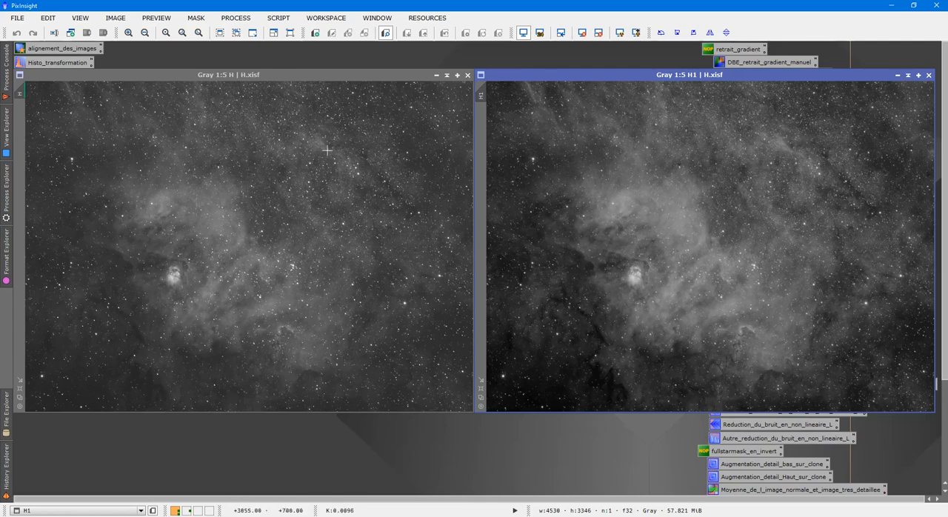
Close the H image, expand O and collapse H1
click(468, 75)
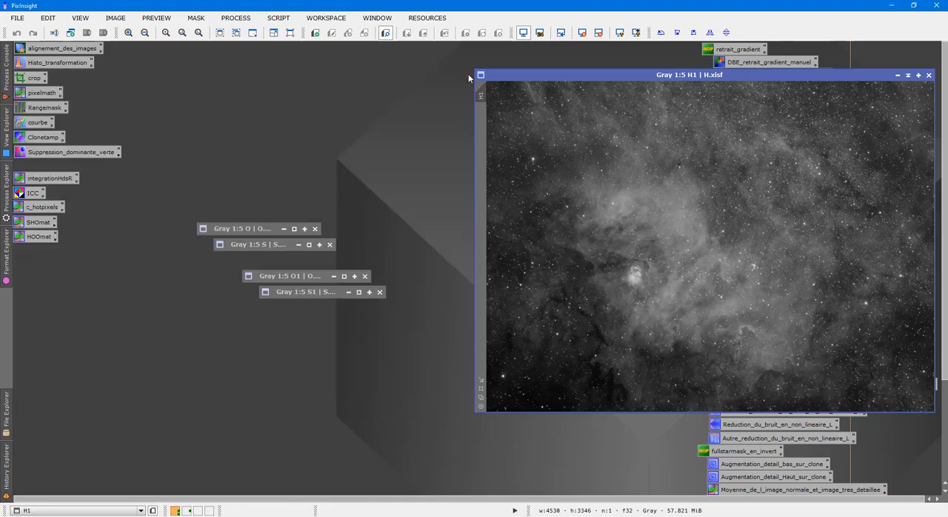
double_click(274, 228)
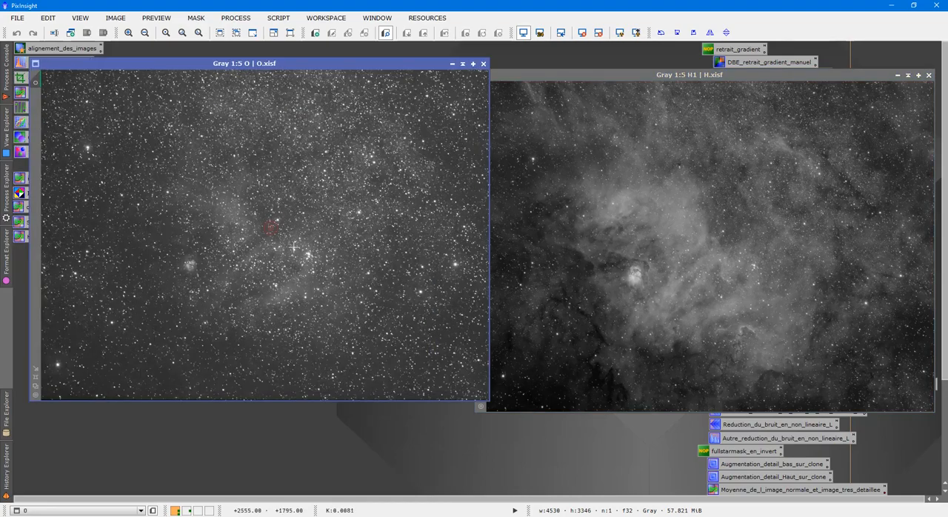
click(928, 74)
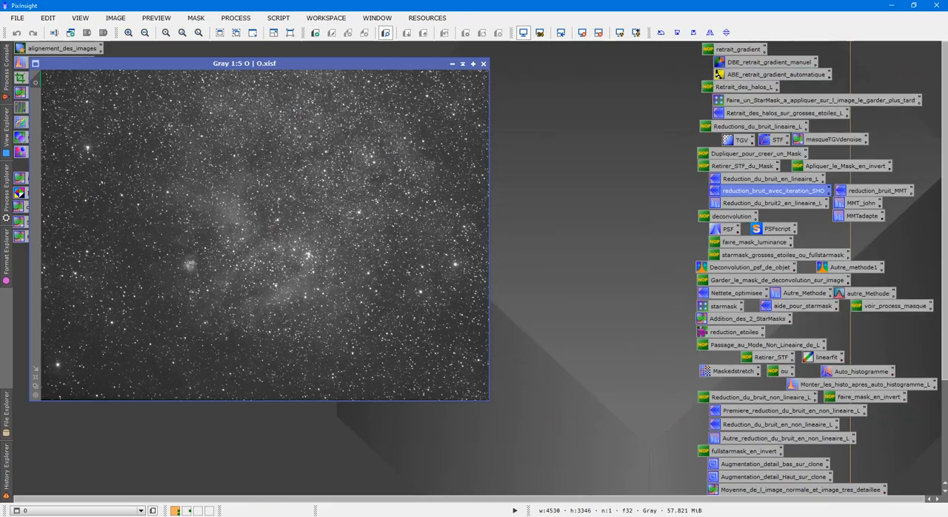
Arrange the O and O1 images side by side at the same height for comparison
click(452, 64)
double_click(304, 276)
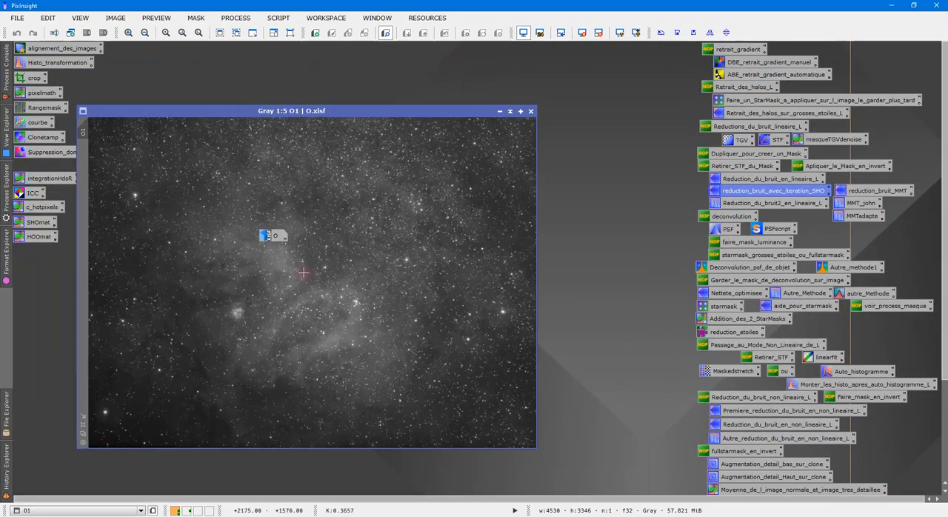
drag(376, 115, 748, 93)
double_click(276, 236)
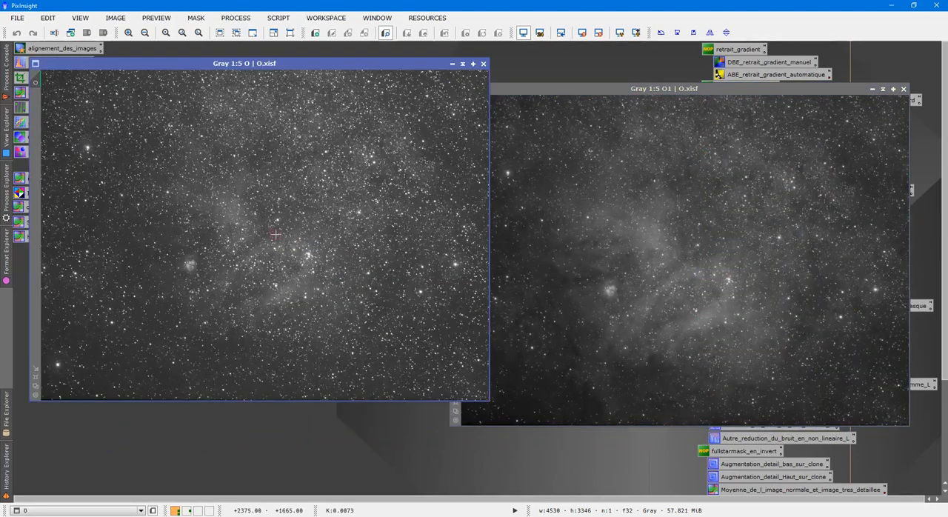
drag(349, 64, 332, 95)
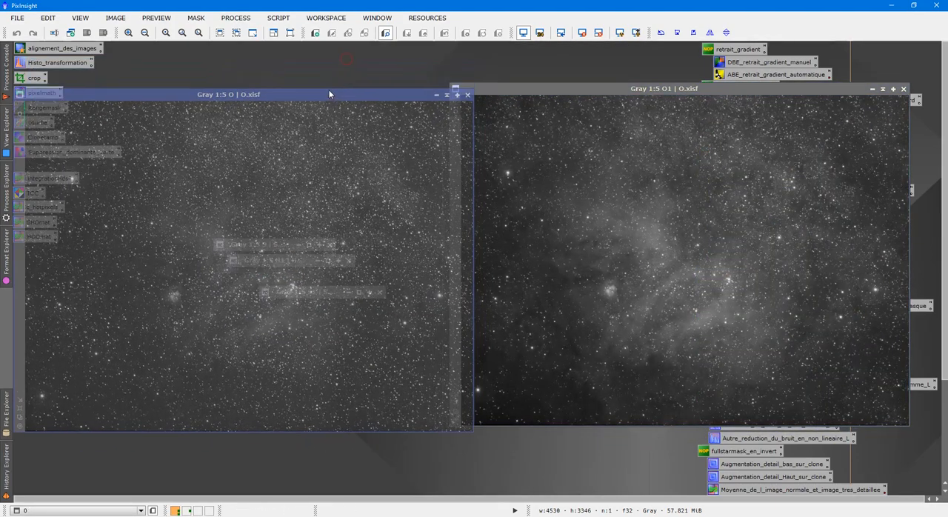
click(595, 97)
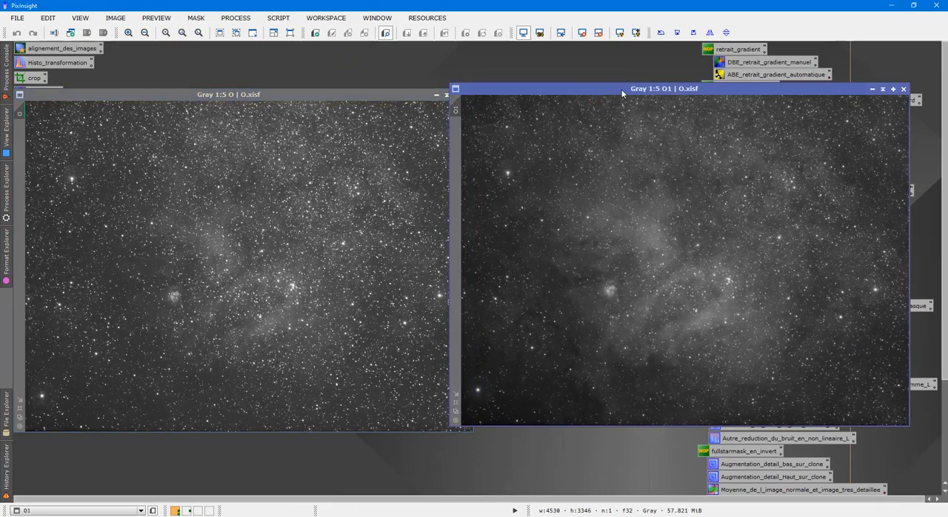
drag(621, 89, 647, 97)
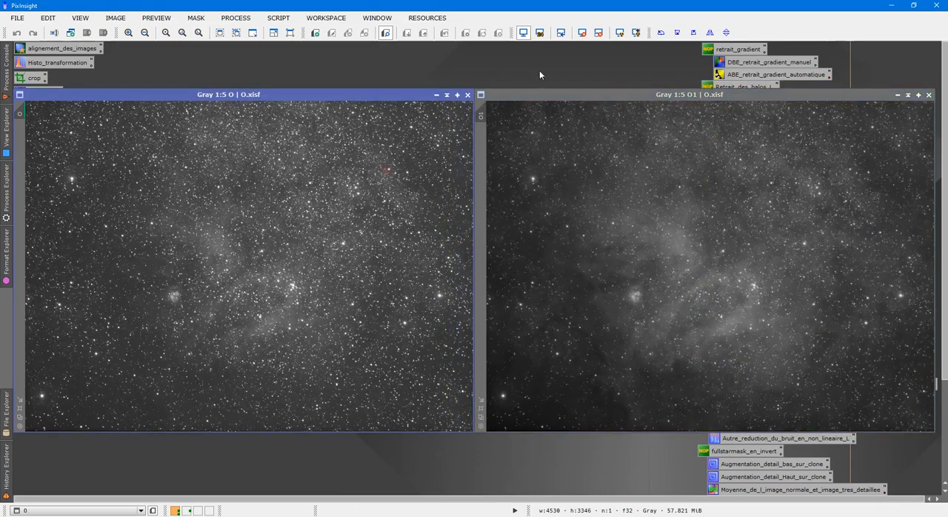
Reset and reapply the auto stretch on O, then close O and collapse O1
click(582, 32)
click(619, 32)
click(467, 95)
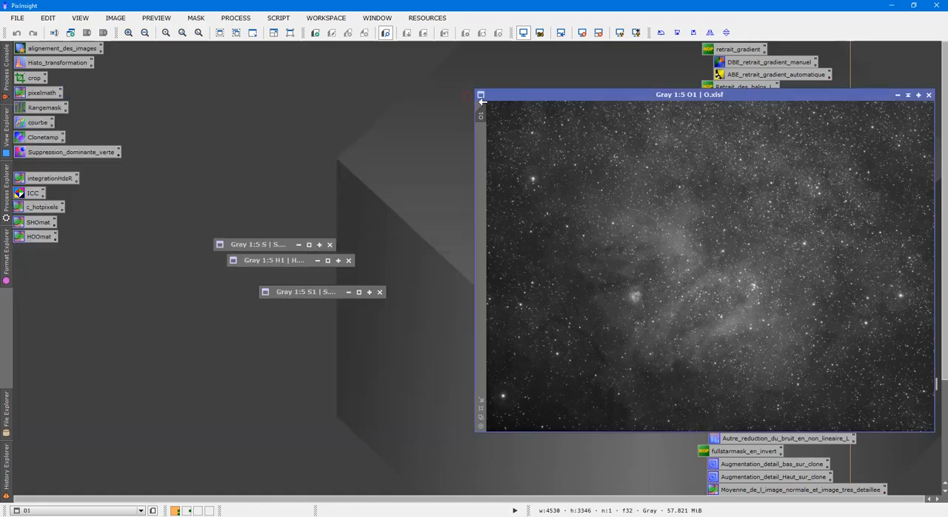
click(907, 94)
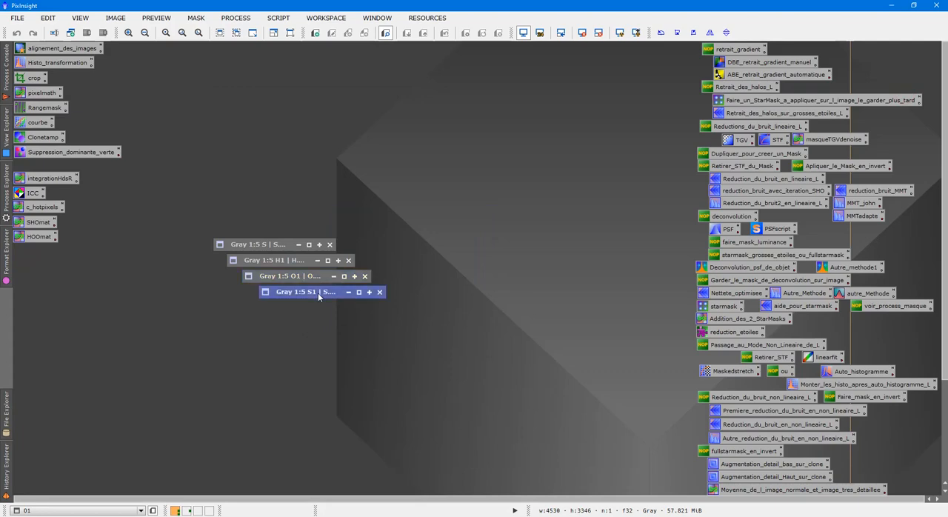
Expand the S1 and S images and arrange them side by side at the same height
double_click(317, 292)
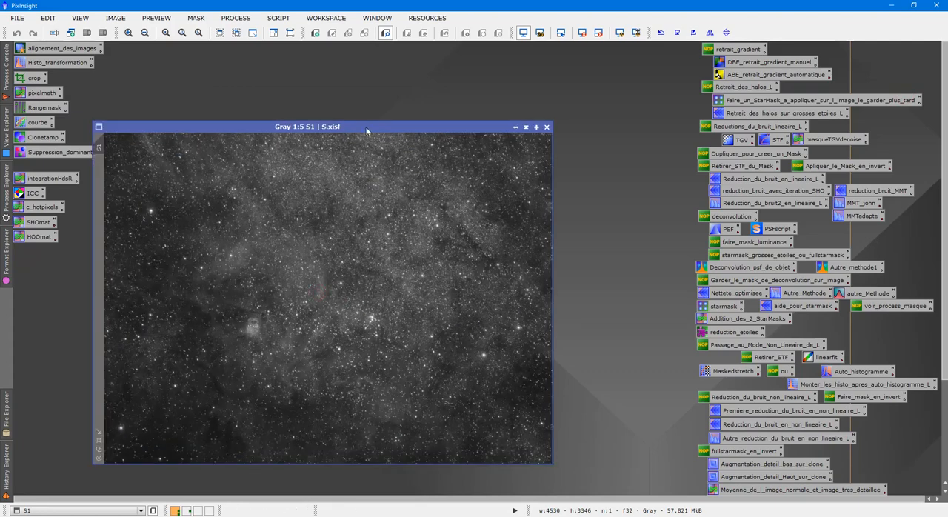
drag(364, 132, 724, 115)
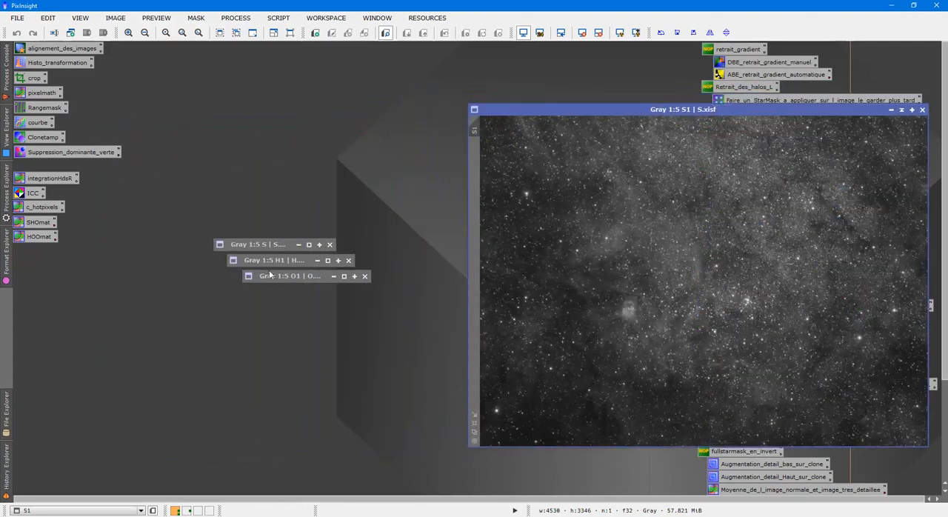
double_click(270, 245)
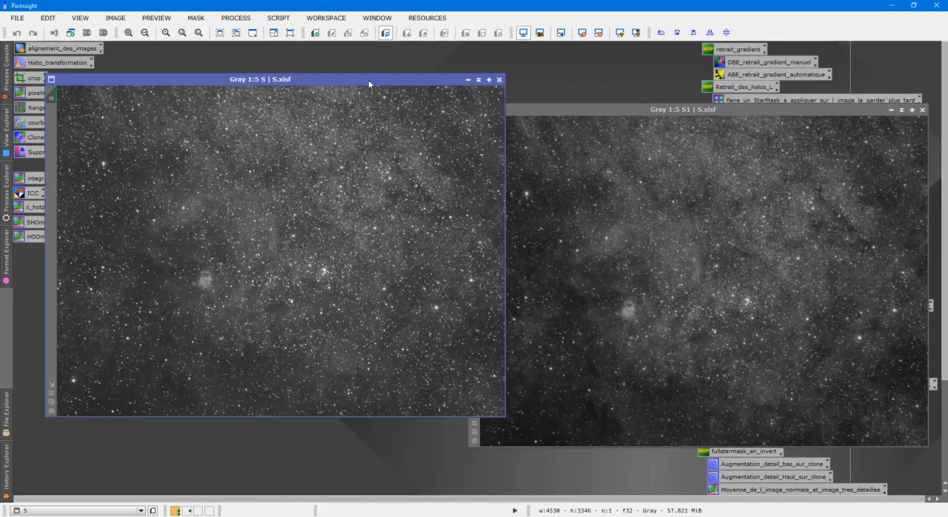
drag(368, 79, 327, 114)
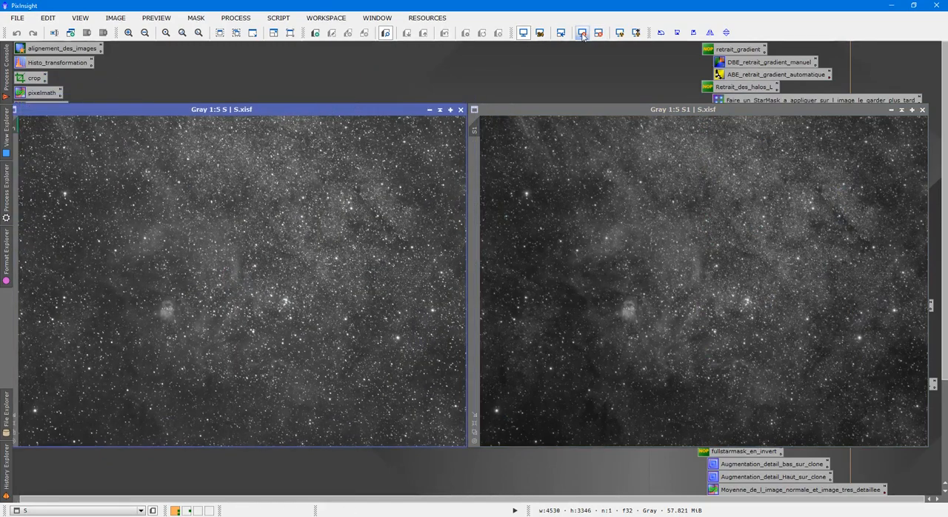
Apply the auto stretch to S, then close both the S and S1 images
click(619, 32)
click(461, 110)
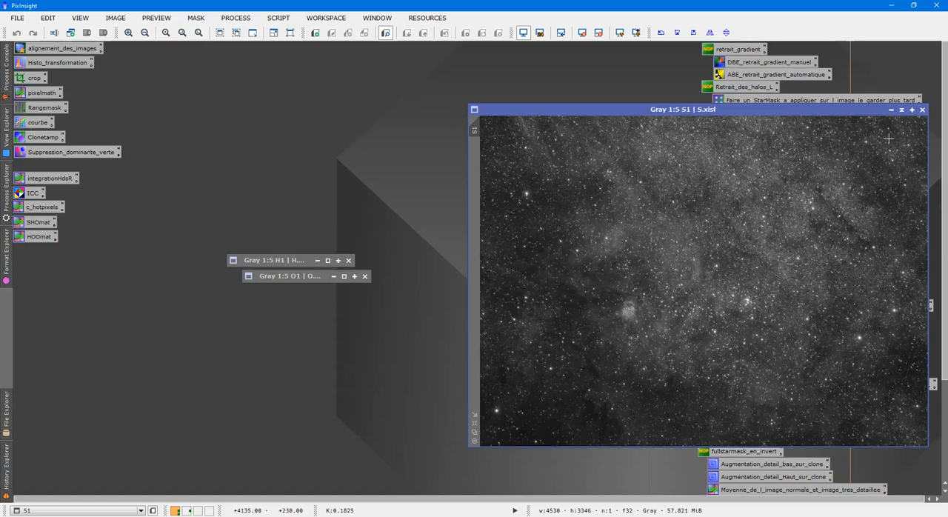
click(922, 110)
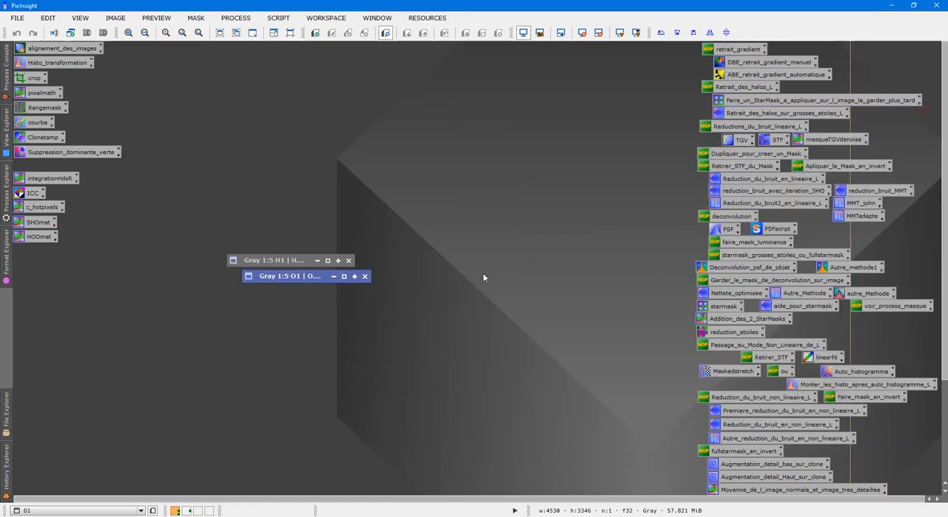
Close the O1 and H1 images and open the H, O and S images from the couleur folder
click(364, 275)
click(347, 260)
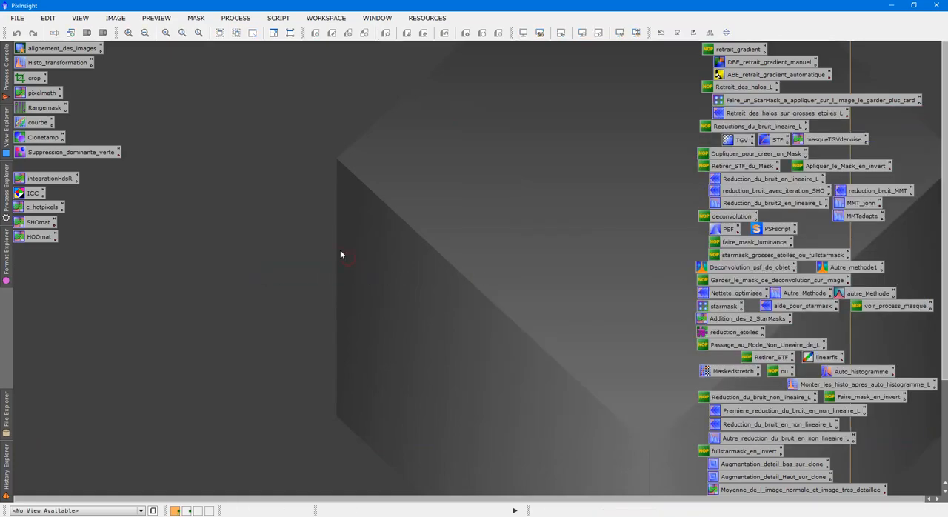
double_click(340, 251)
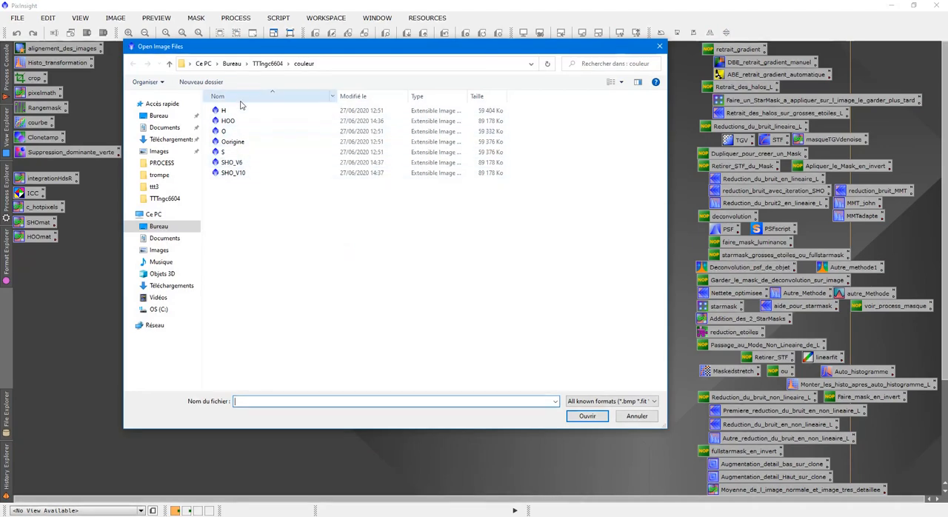
click(230, 111)
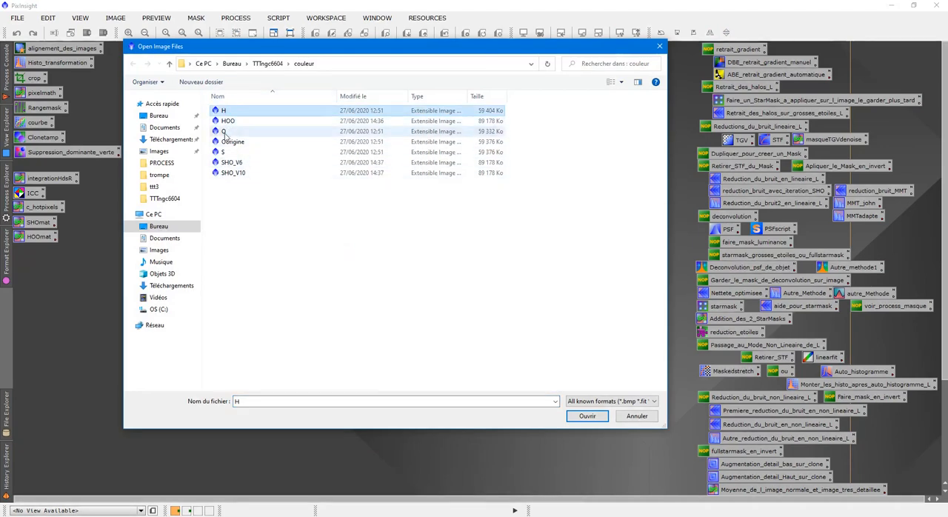
ctrl+click(224, 132)
ctrl+click(222, 152)
click(586, 416)
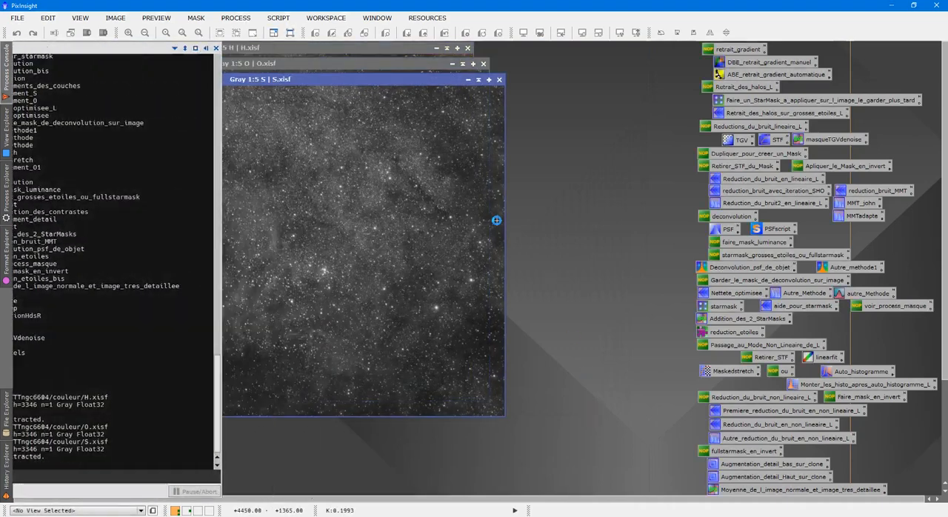
Collapse the S, O and H image windows and stack their title bars in the order H, O, S
click(477, 80)
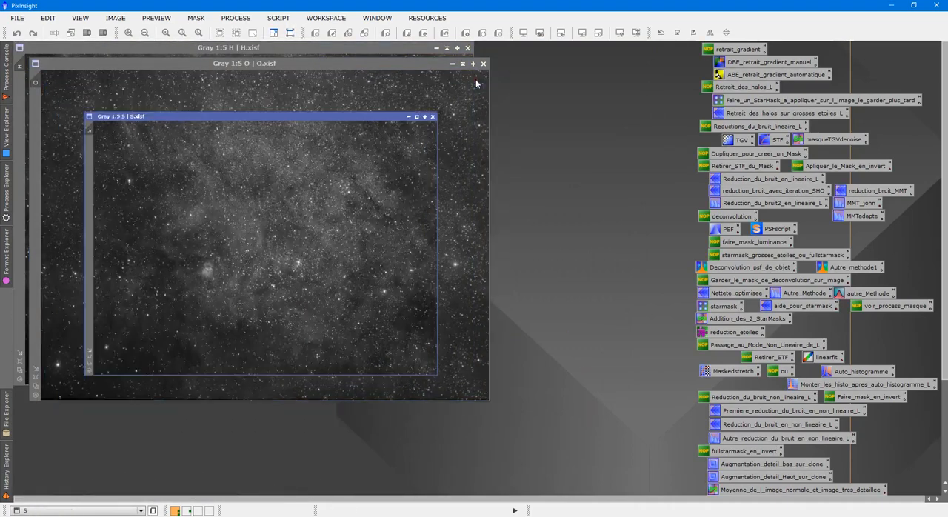
click(463, 63)
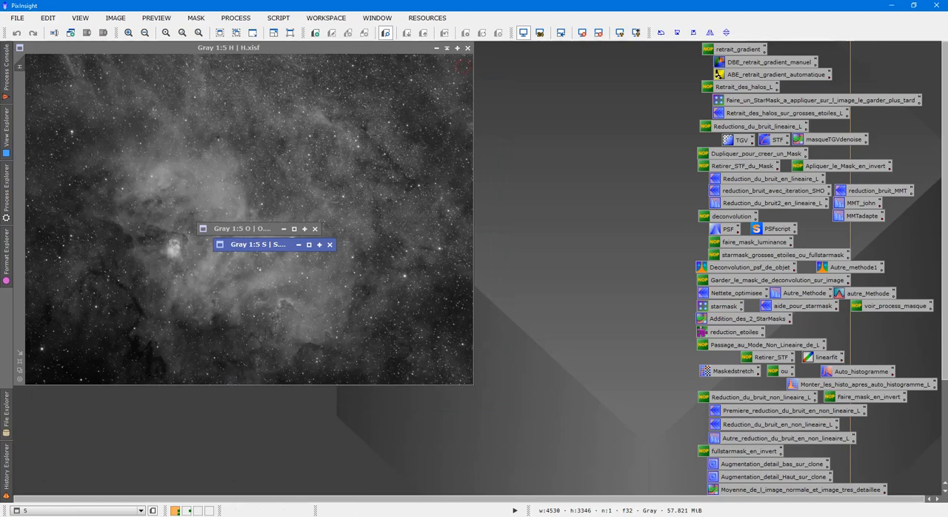
click(447, 47)
drag(228, 211, 218, 47)
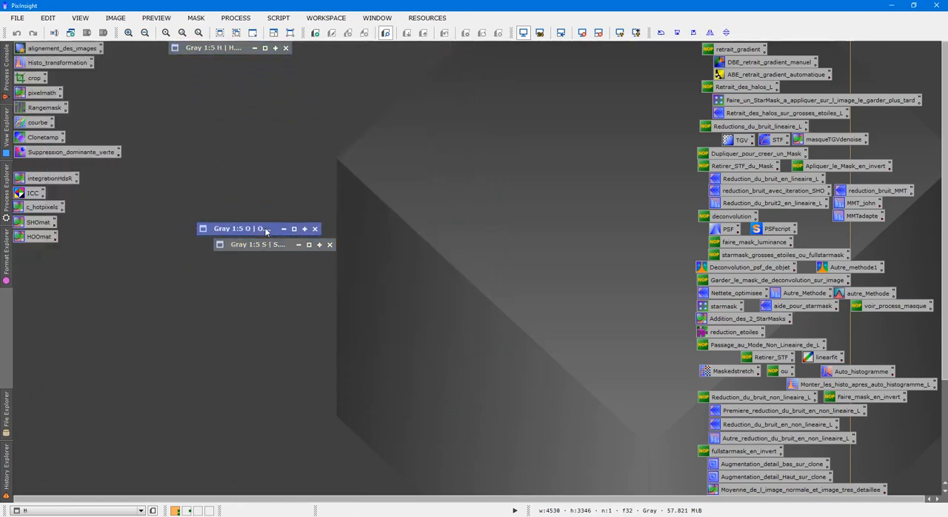
drag(265, 230, 236, 64)
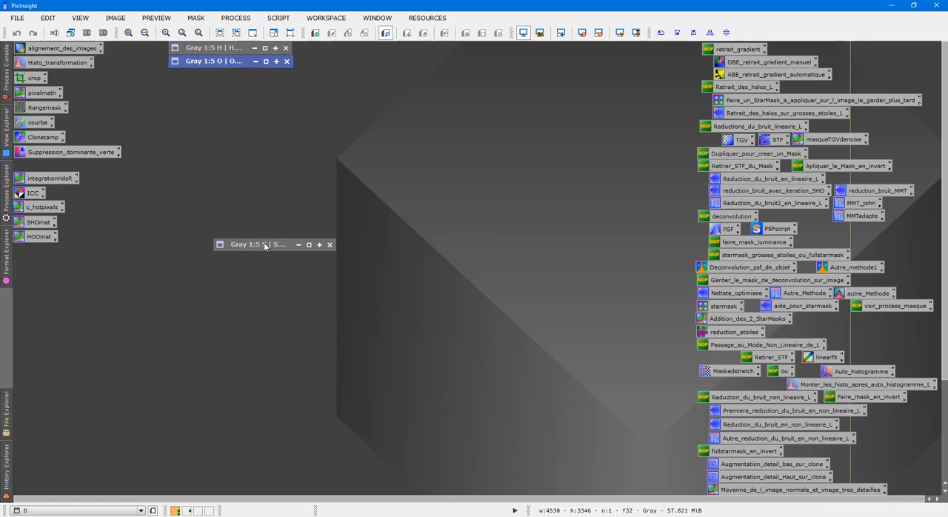
drag(267, 247, 223, 79)
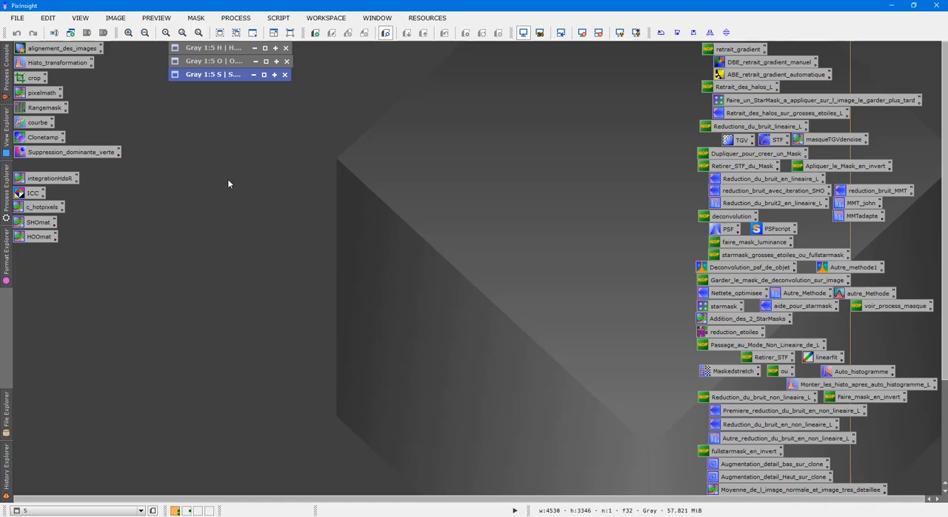
Load the MAT_TRAITEMENT COMPLET process icon set, discarding the unsaved current icons
right_click(287, 200)
mouse_move(415, 265)
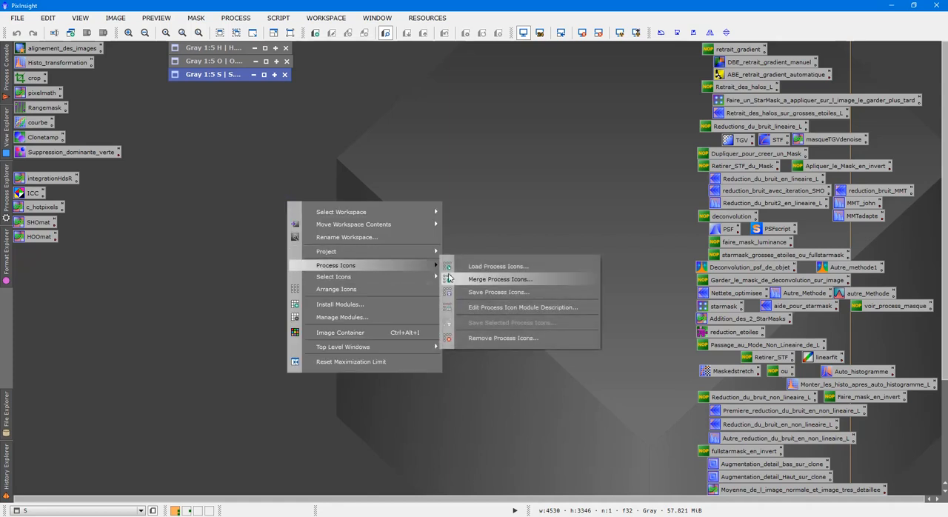
click(469, 266)
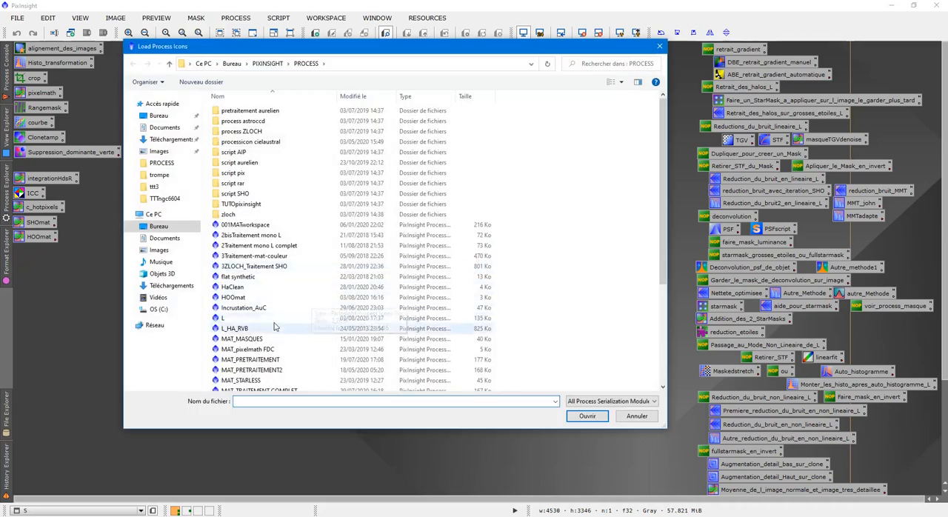
double_click(291, 385)
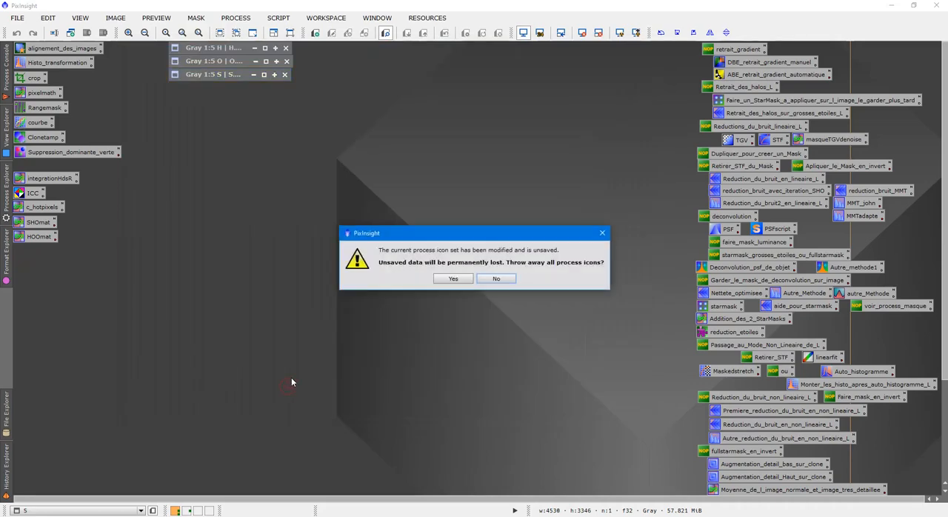
click(451, 281)
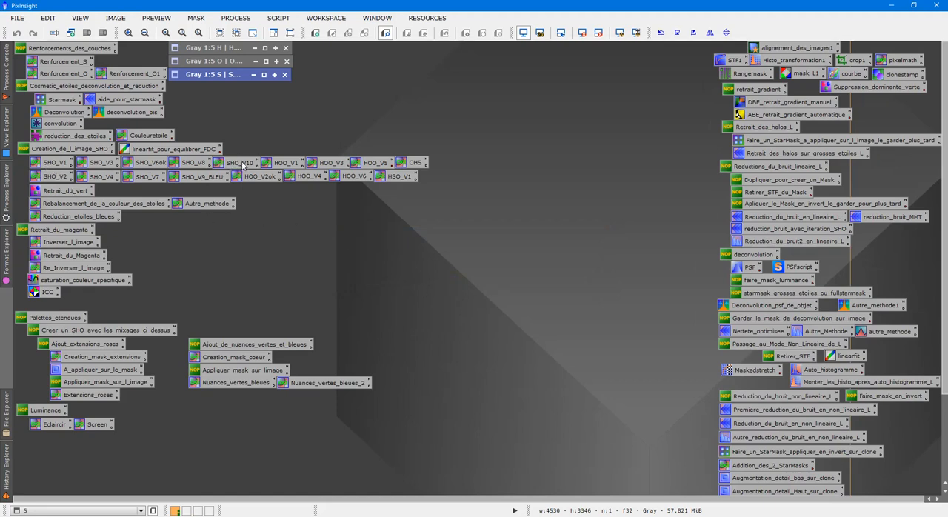
Review the PixelMath channel expressions stored in the SHO_V3 and SHO_V1 process icons
double_click(102, 162)
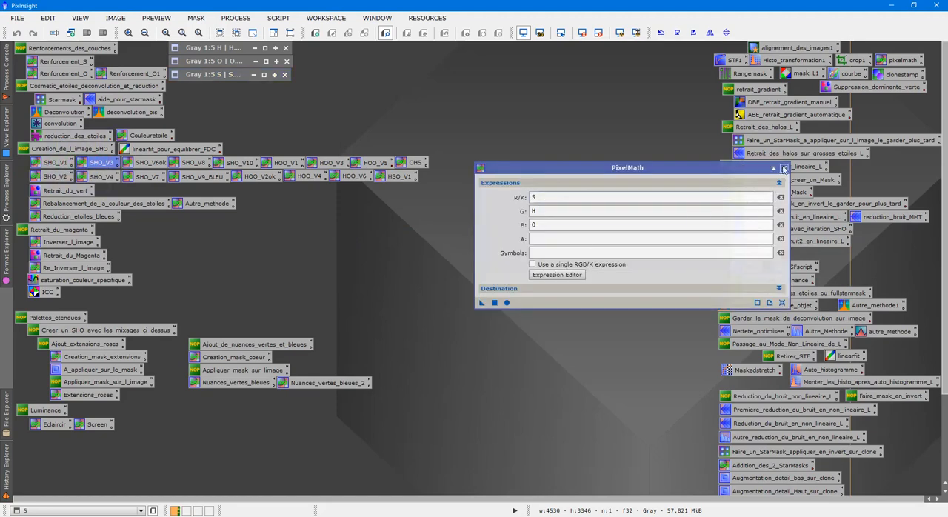
click(792, 165)
click(783, 168)
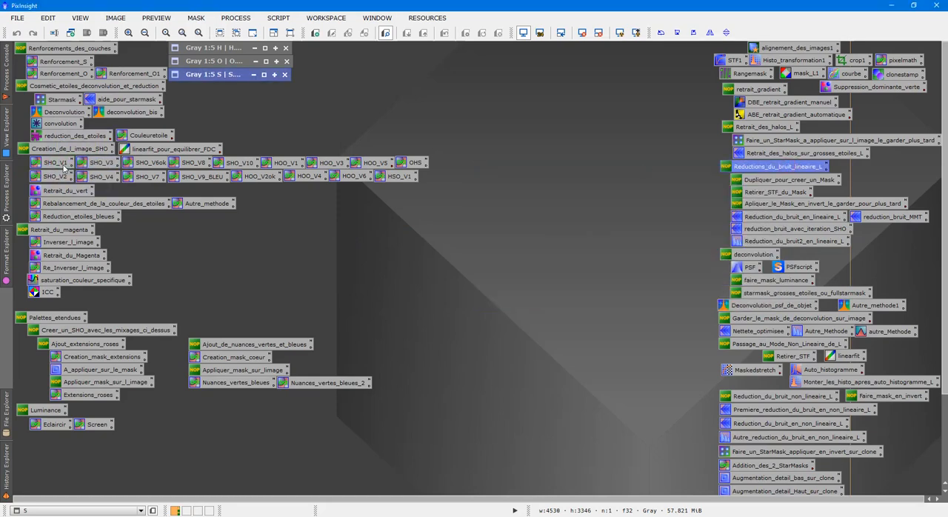
double_click(64, 168)
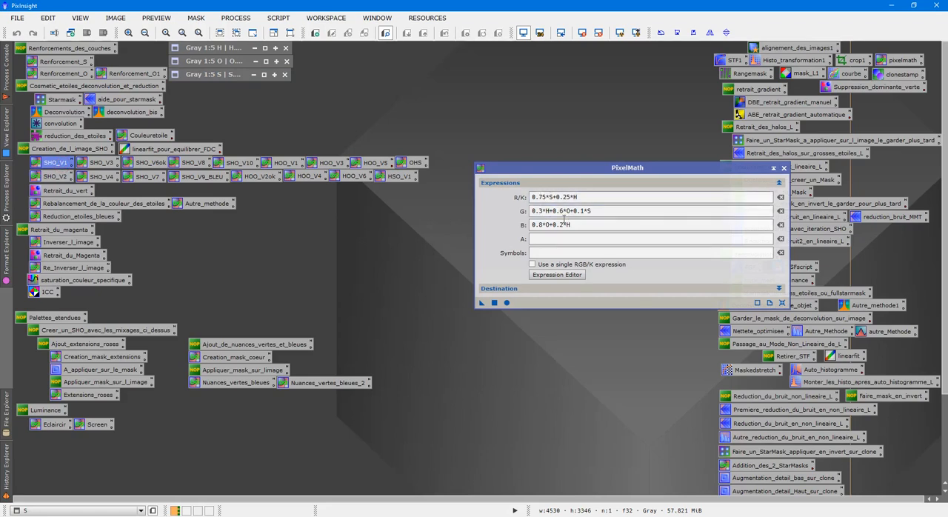
click(784, 168)
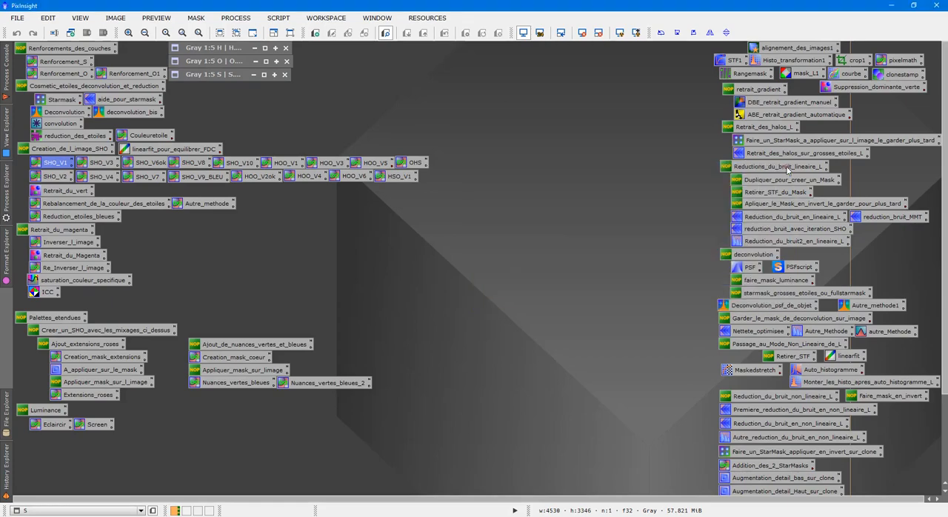
Load the L process icon set in place of the current icons, discarding the unsaved ones
right_click(558, 126)
mouse_move(636, 186)
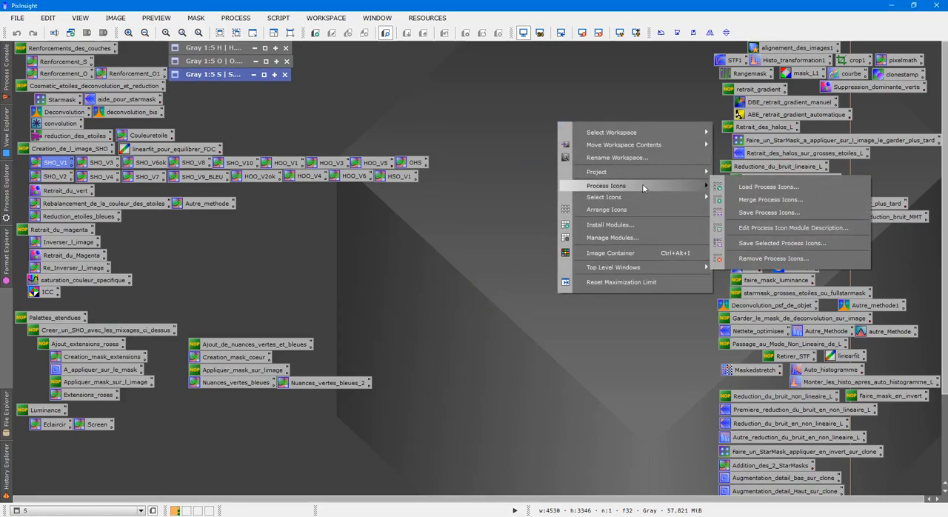
click(762, 186)
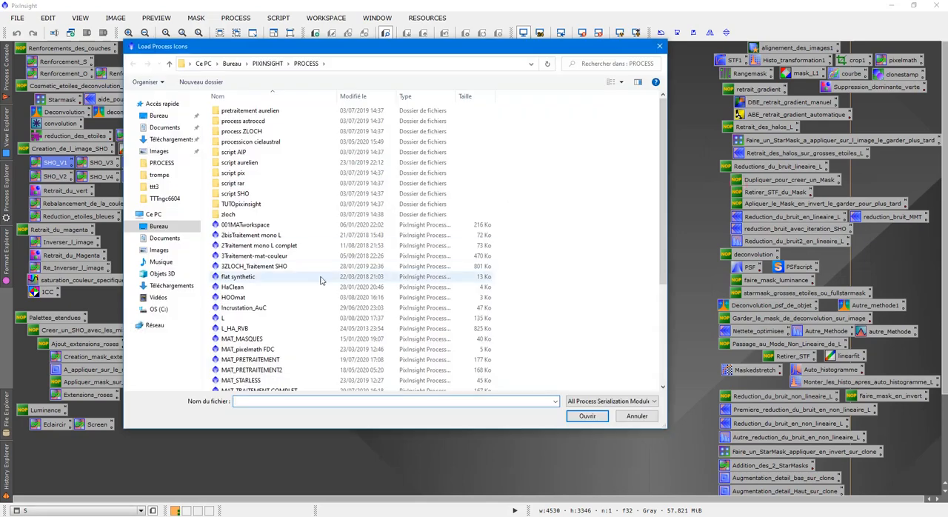
double_click(259, 318)
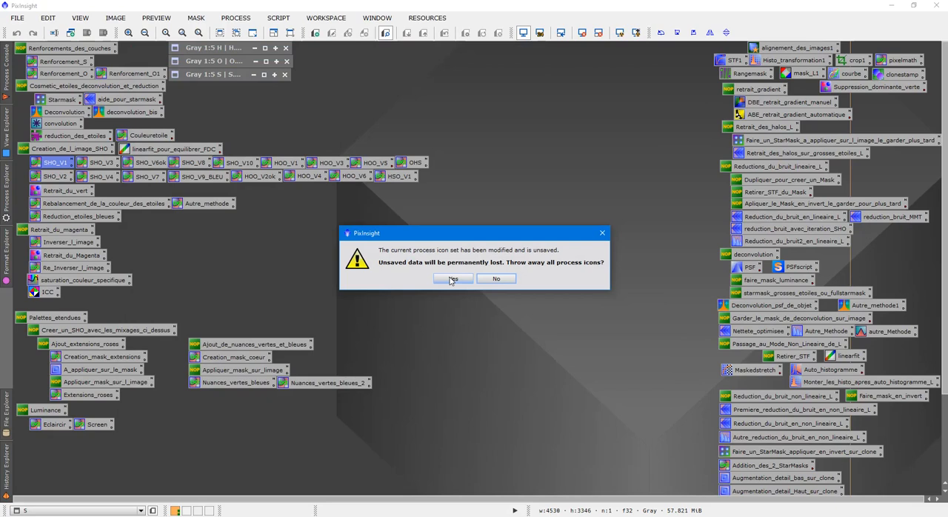
click(452, 278)
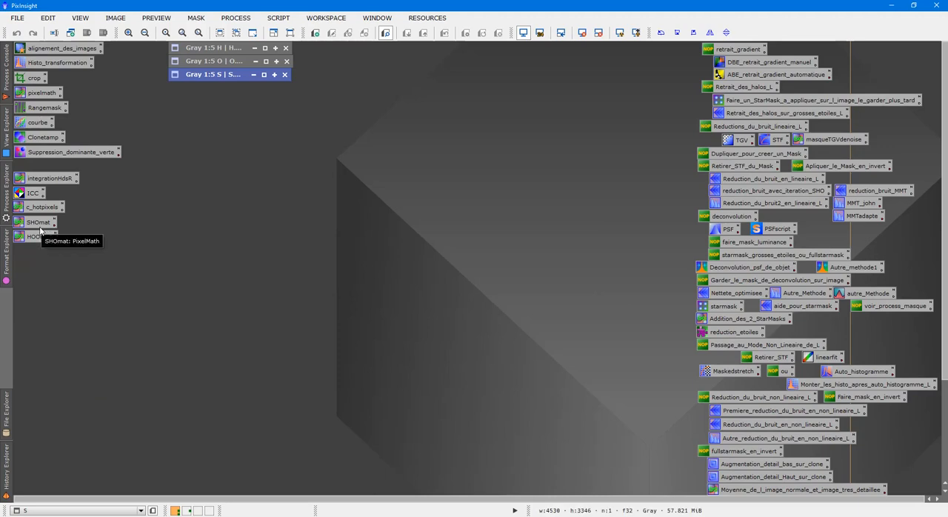
Run the saved SHOmat PixelMath process globally to create the SHO colour image, close PixelMath and reposition the image
double_click(40, 225)
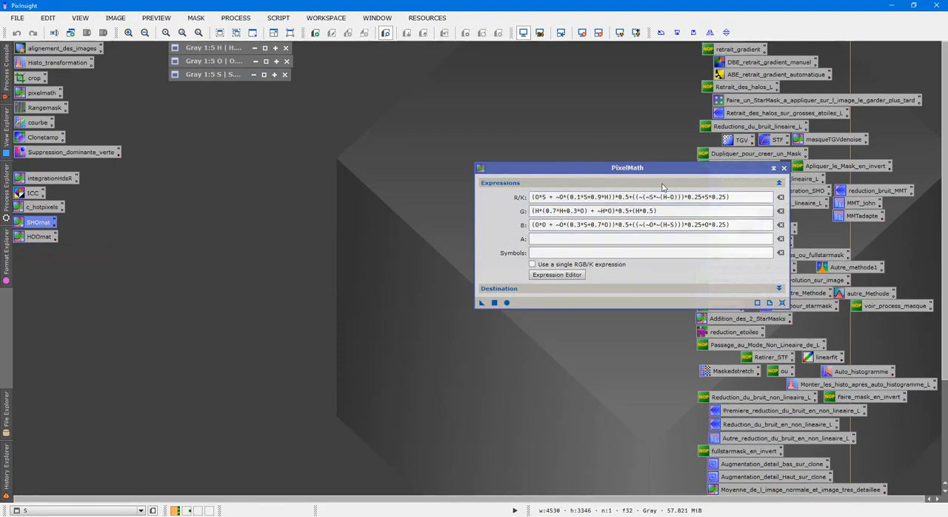
drag(667, 169, 653, 92)
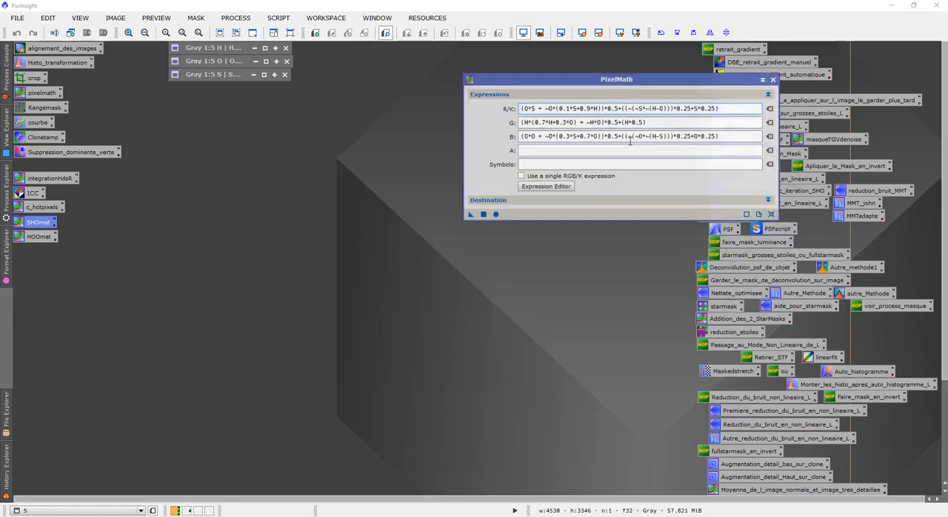
click(485, 214)
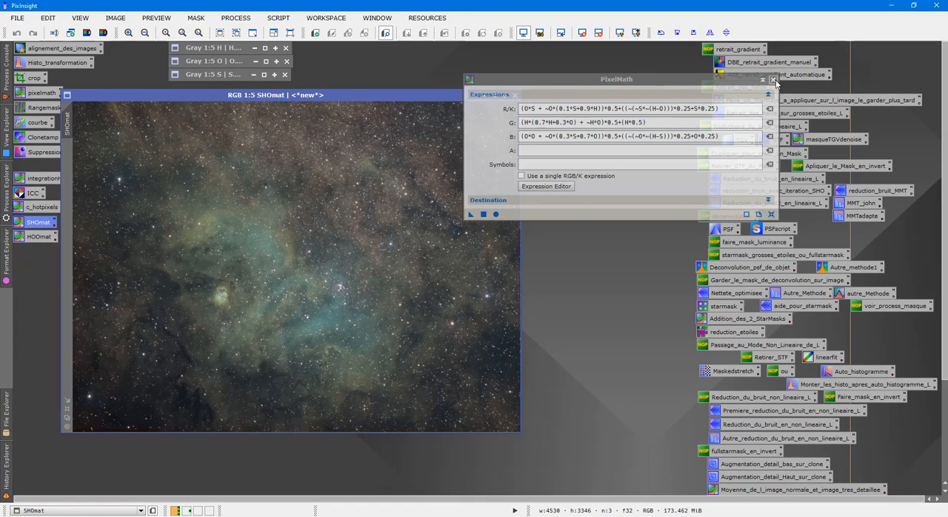
click(773, 79)
drag(330, 94, 401, 108)
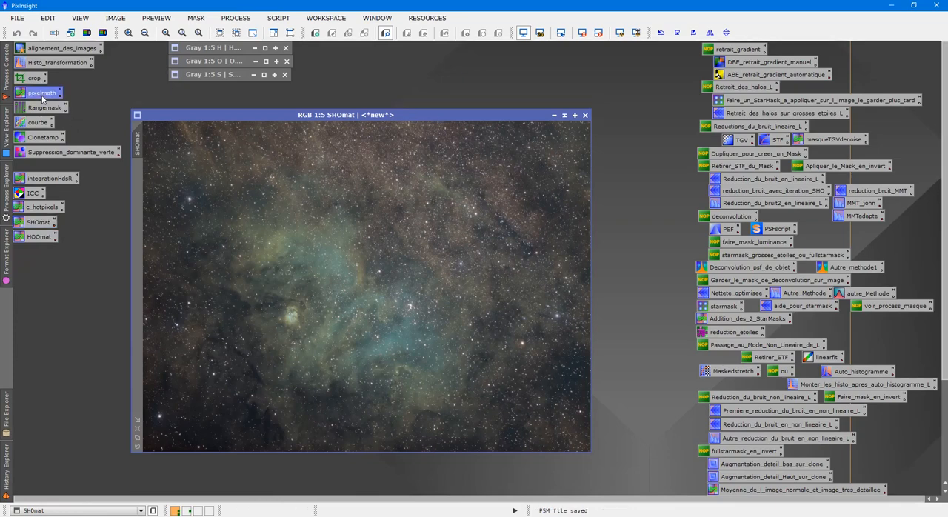
Combine the channels in PixelMath with separate expressions R = S, G = H and B = O, creating a new colour image
double_click(41, 92)
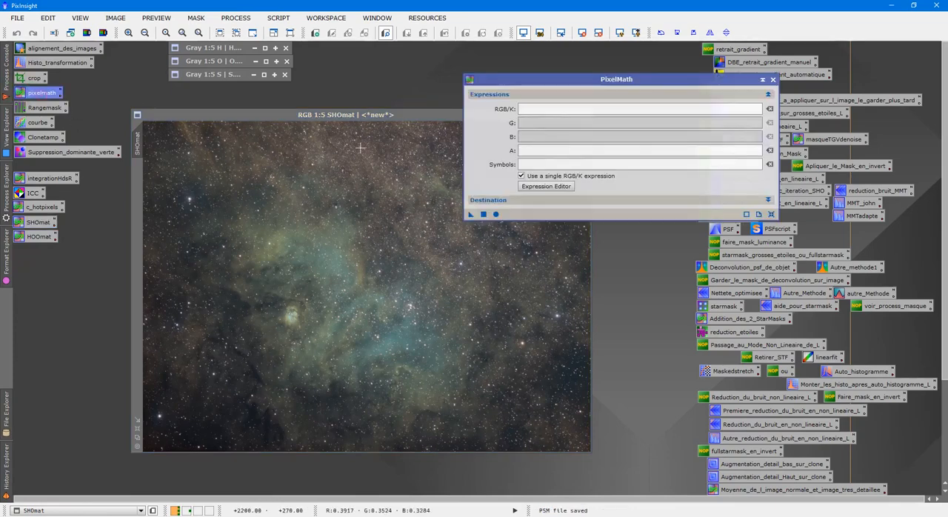
click(522, 176)
click(538, 110)
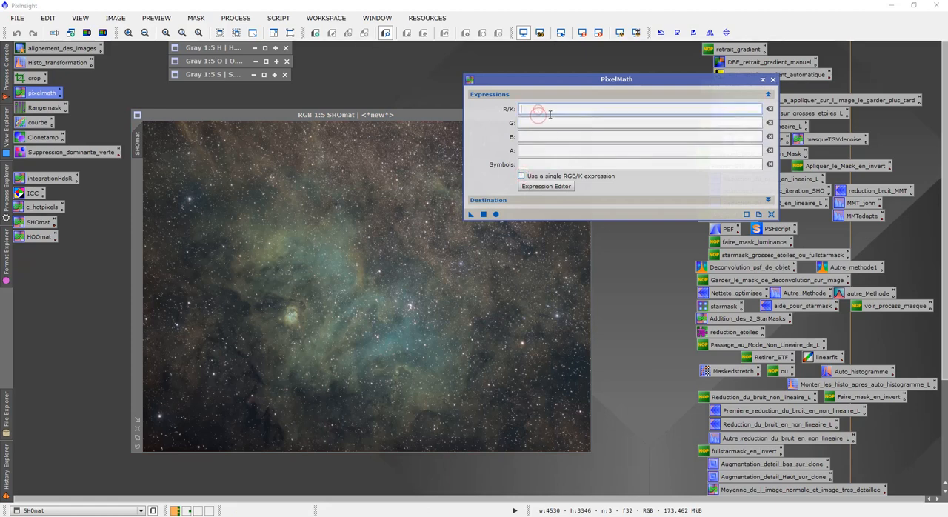
text(H)
key(BackSpace)
text(S)
click(549, 120)
text(H)
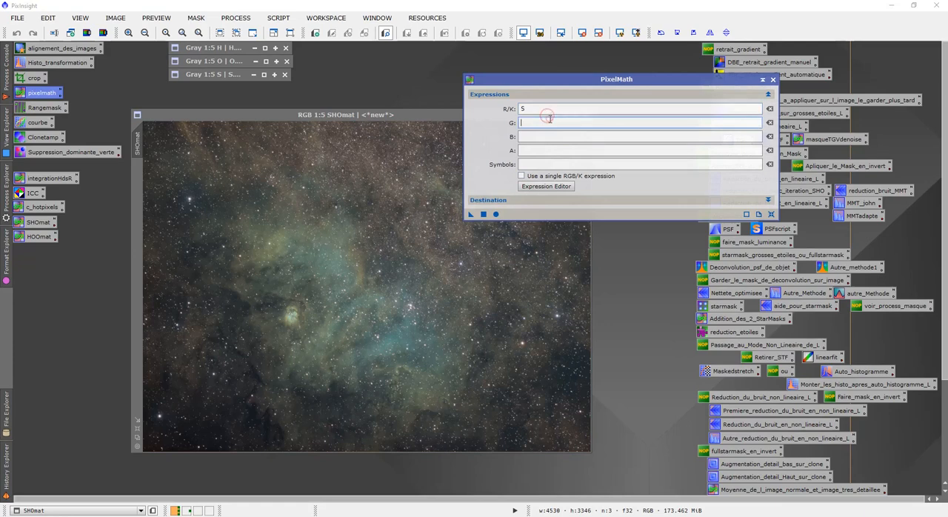
click(545, 139)
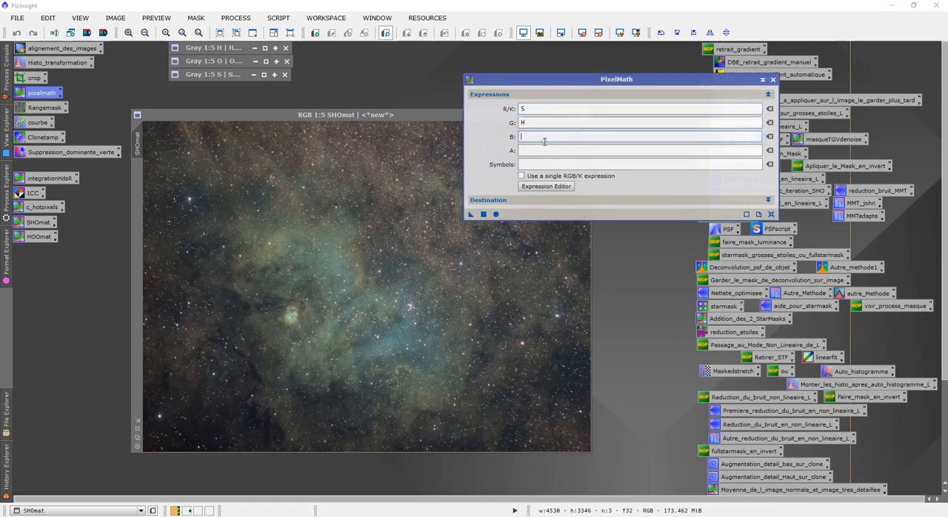
click(484, 214)
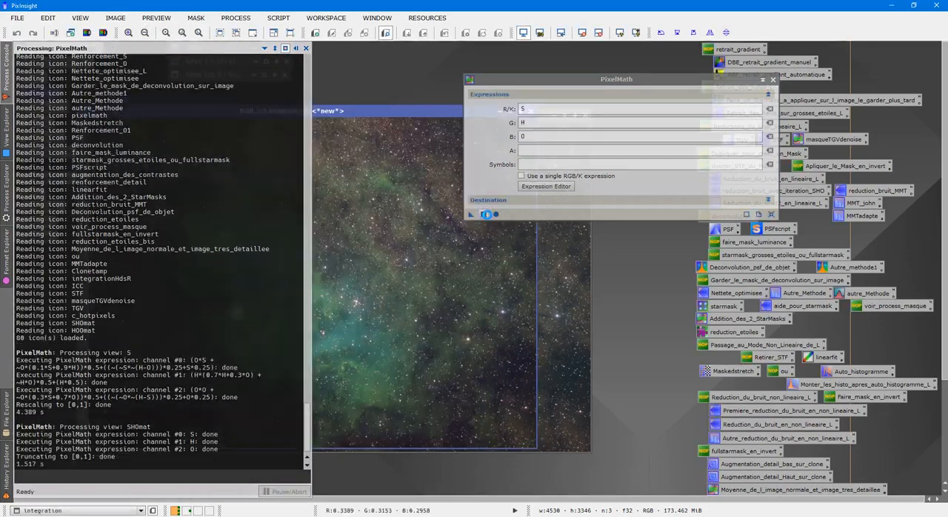
click(773, 79)
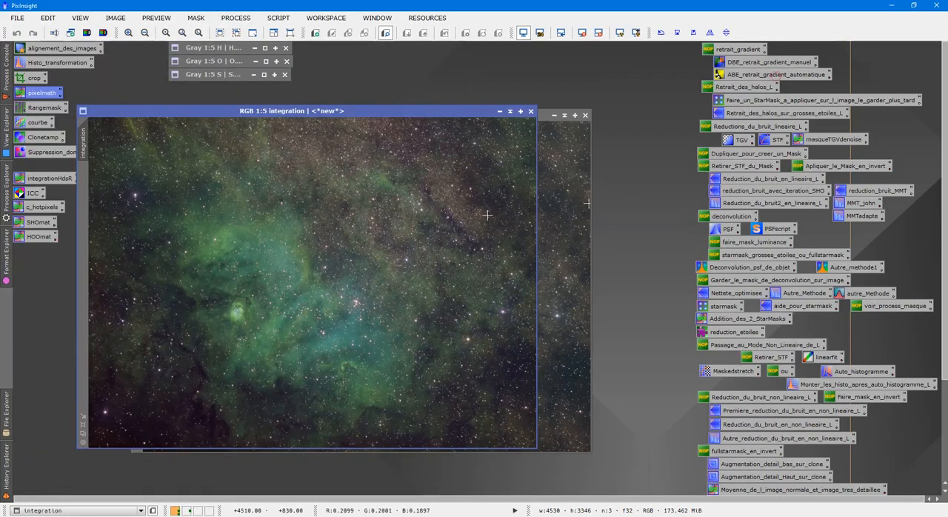
Place the SHOmat image beside the integration image and zoom in to compare their nebula and star colours
drag(403, 116, 716, 113)
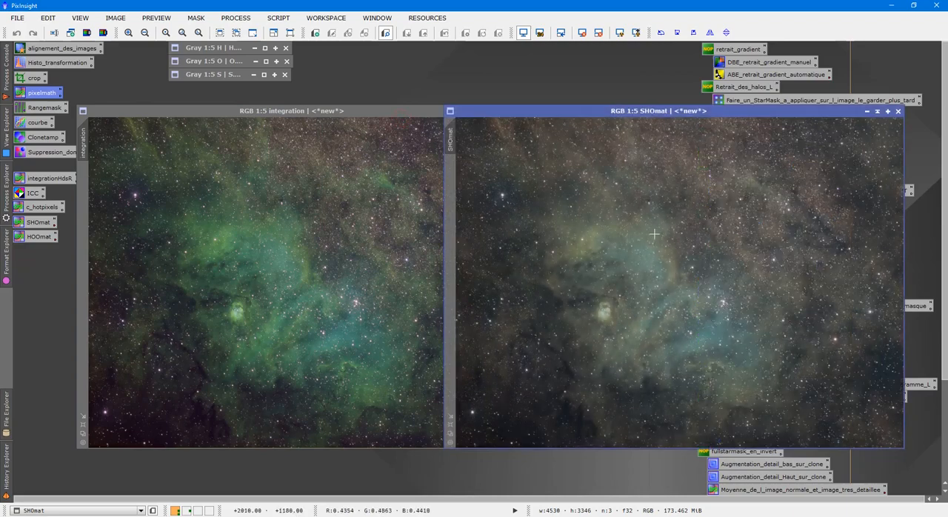
scroll(698, 242, up, 3)
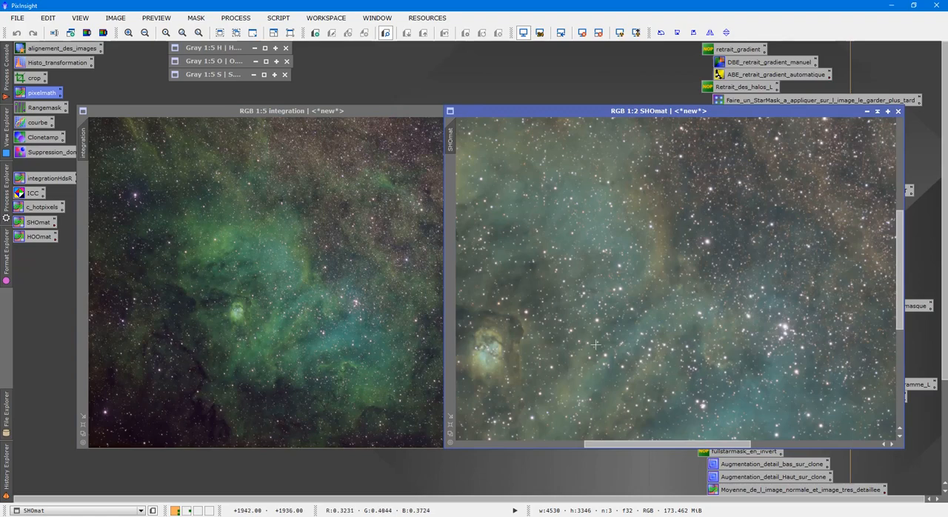
scroll(360, 336, up, 3)
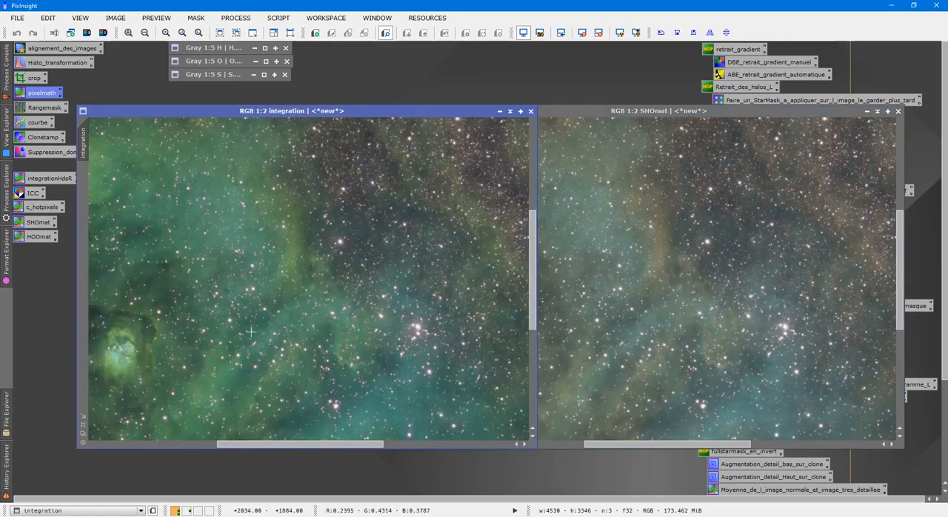
scroll(302, 297, up, 2)
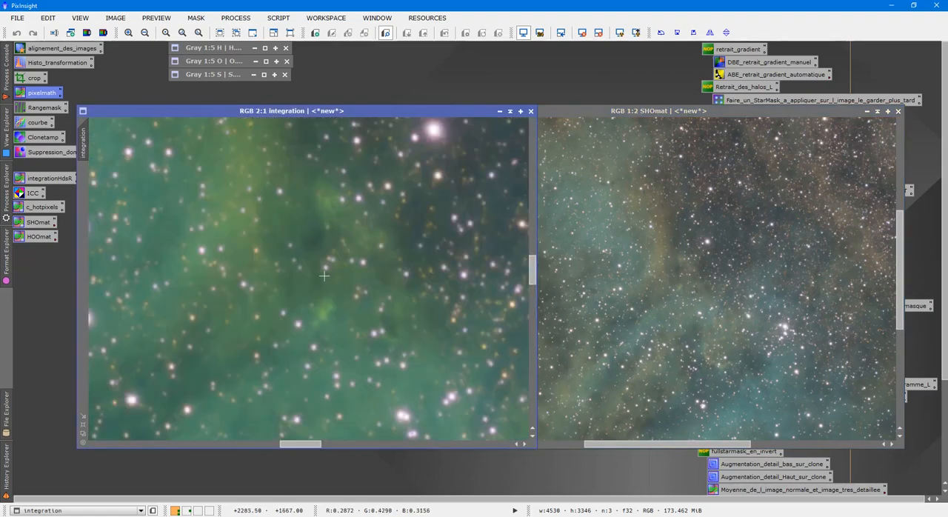
Compare the star and nebula colours of the SHOmat and integration images at close range and in full view
scroll(706, 260, up, 1)
scroll(705, 260, up, 2)
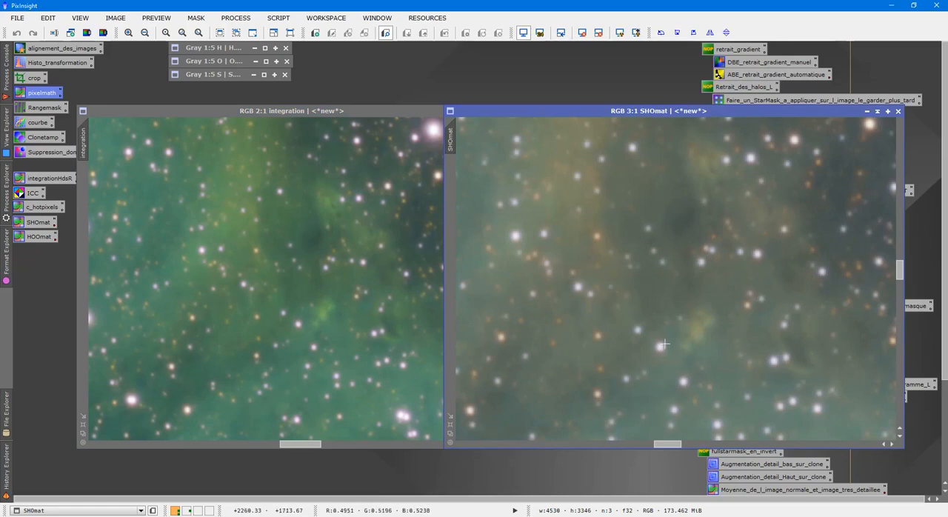
drag(669, 444, 650, 444)
scroll(721, 308, down, 3)
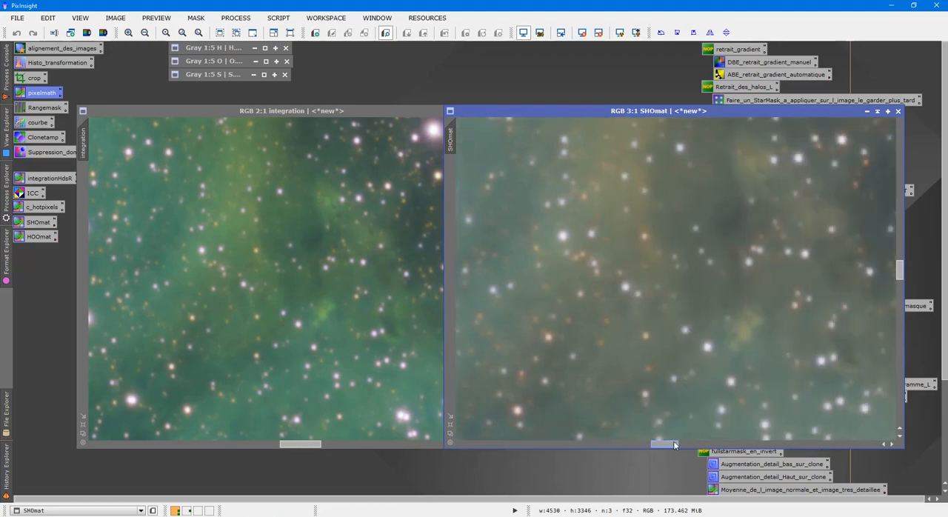
scroll(721, 308, down, 1)
scroll(721, 308, up, 1)
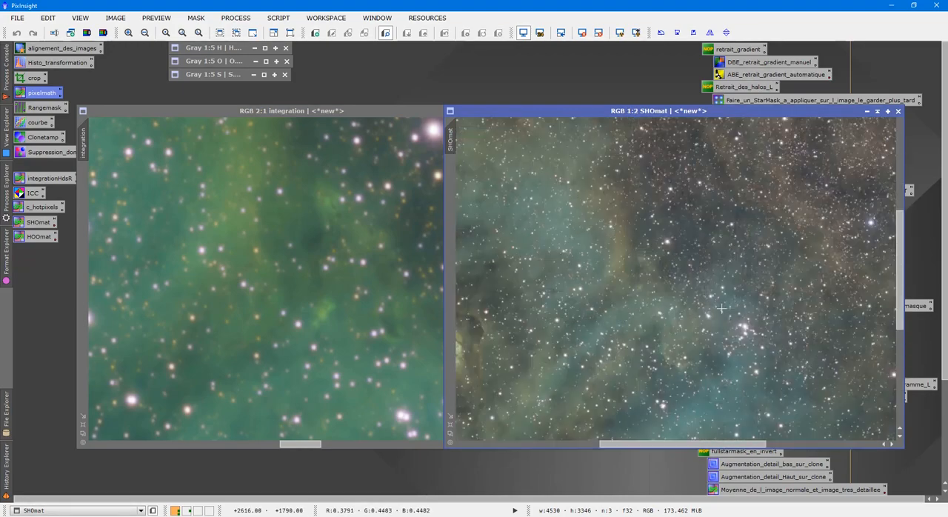
scroll(721, 308, down, 1)
scroll(304, 242, down, 2)
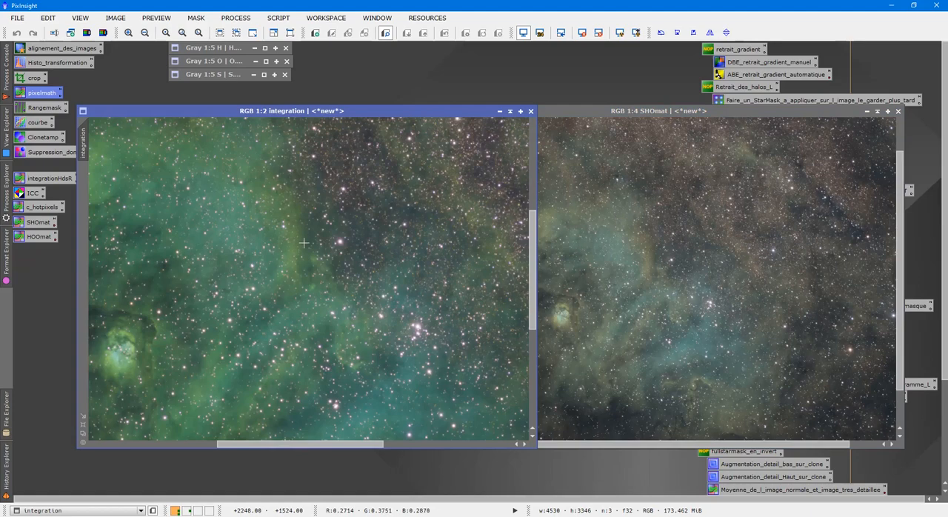
scroll(666, 257, down, 1)
scroll(327, 250, down, 3)
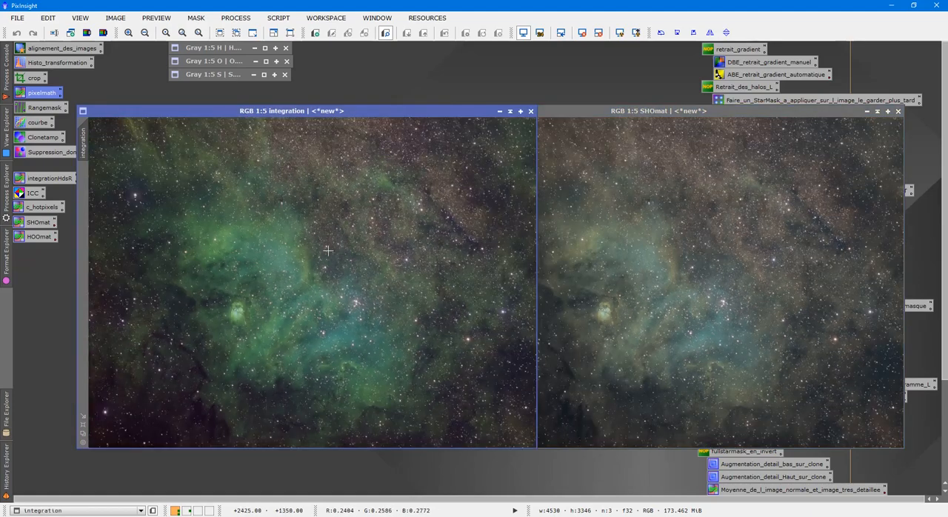
click(666, 277)
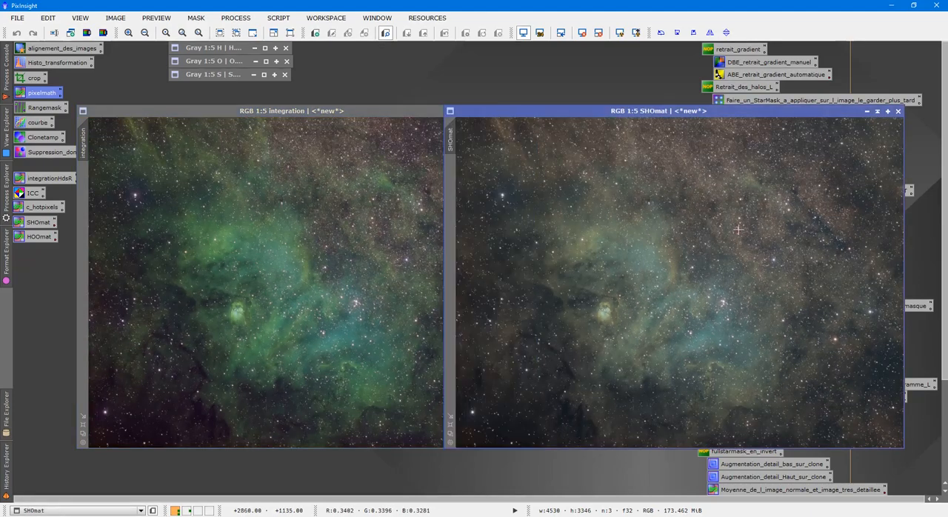
Close the integration image and reposition the SHOmat image in the middle of the workspace
click(366, 176)
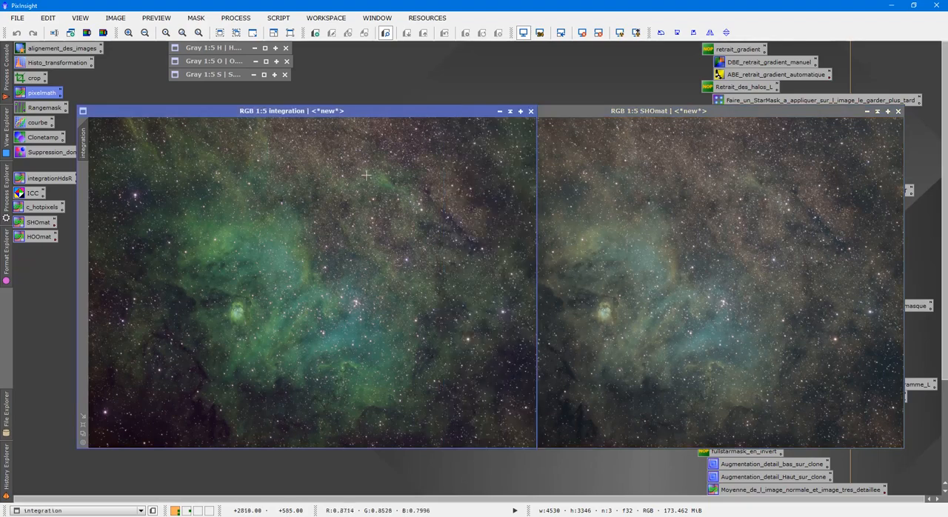
click(530, 112)
drag(589, 110, 306, 120)
Read the processing notes in the SHOmat process icon's description, leaving them unedited
mouse_move(54, 229)
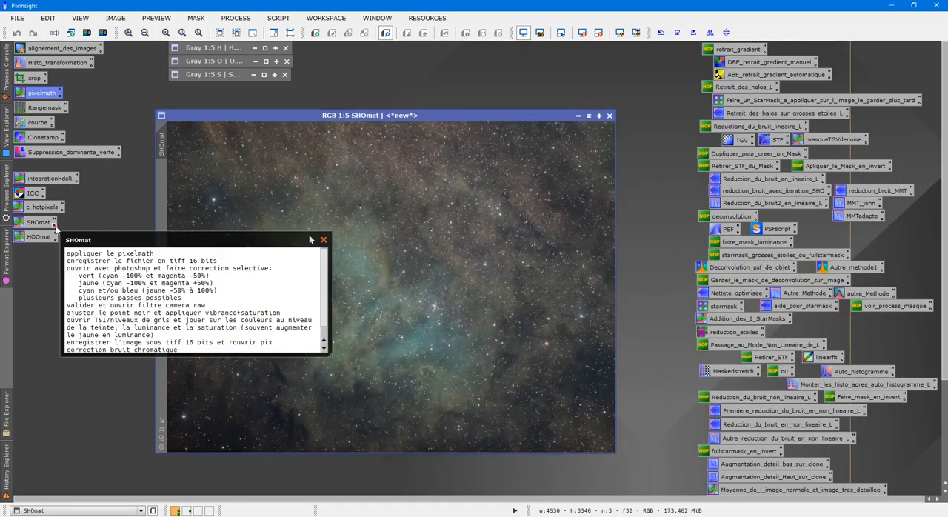
click(314, 242)
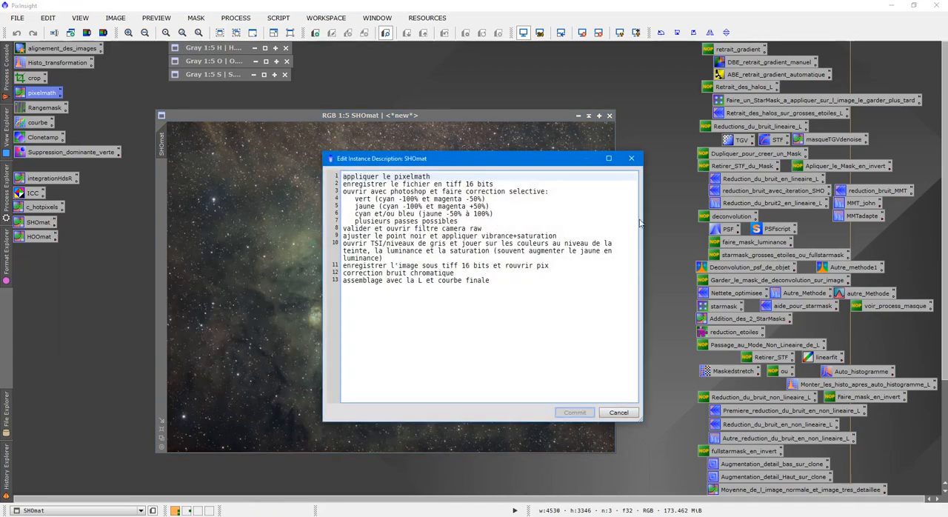
click(638, 160)
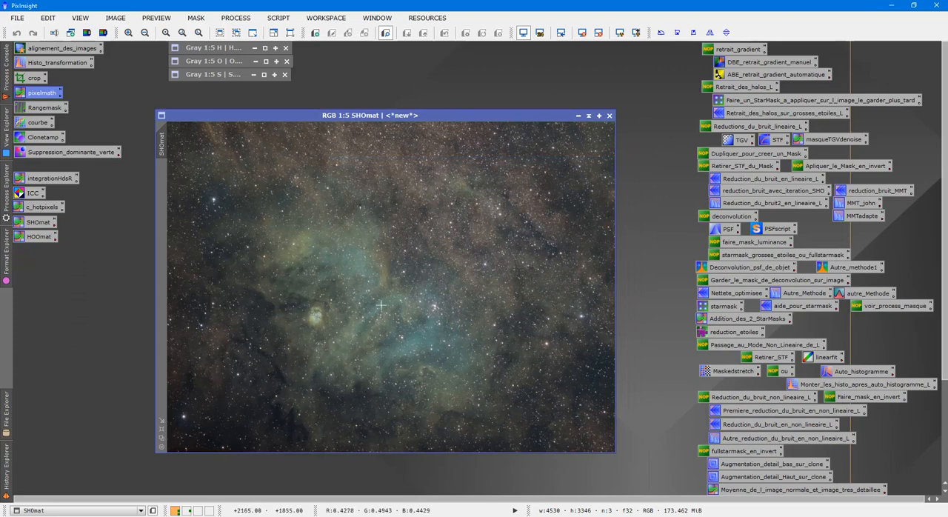
Save the SHOmat image on the desktop (Bureau) as an uncompressed 16-bit unsigned integer TIFF named SHOmat
click(17, 18)
click(73, 118)
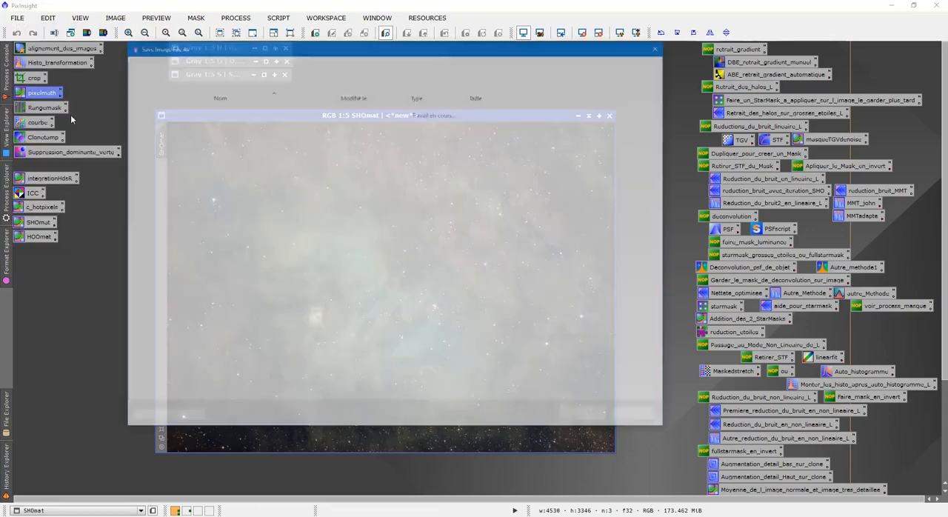
click(159, 116)
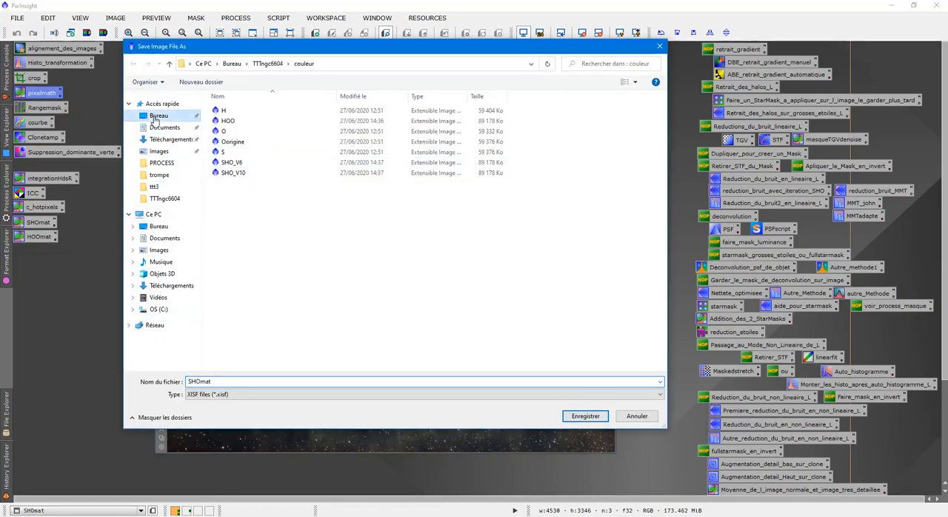
click(270, 394)
click(255, 438)
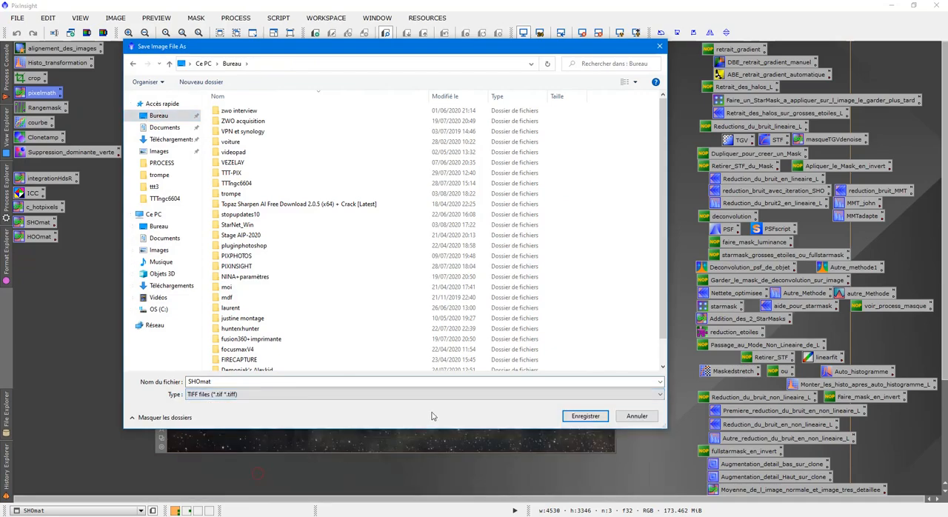
click(583, 416)
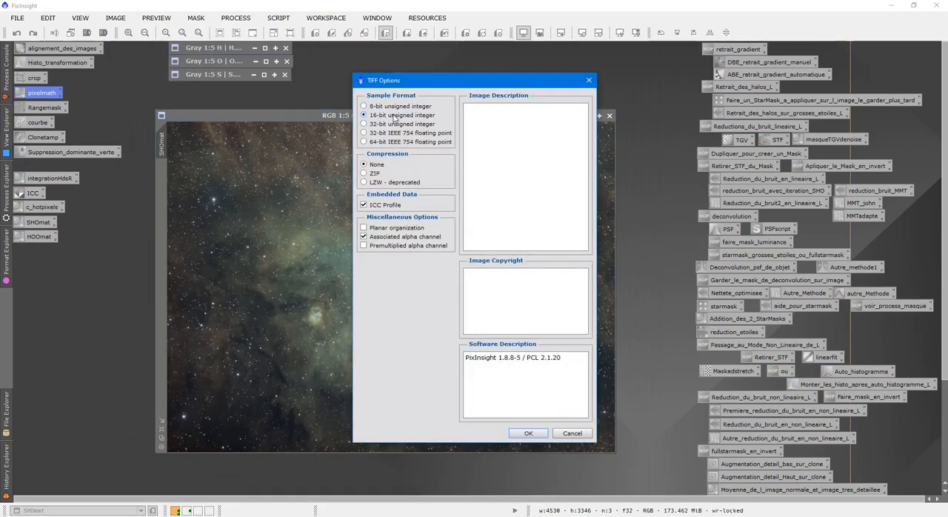
click(527, 434)
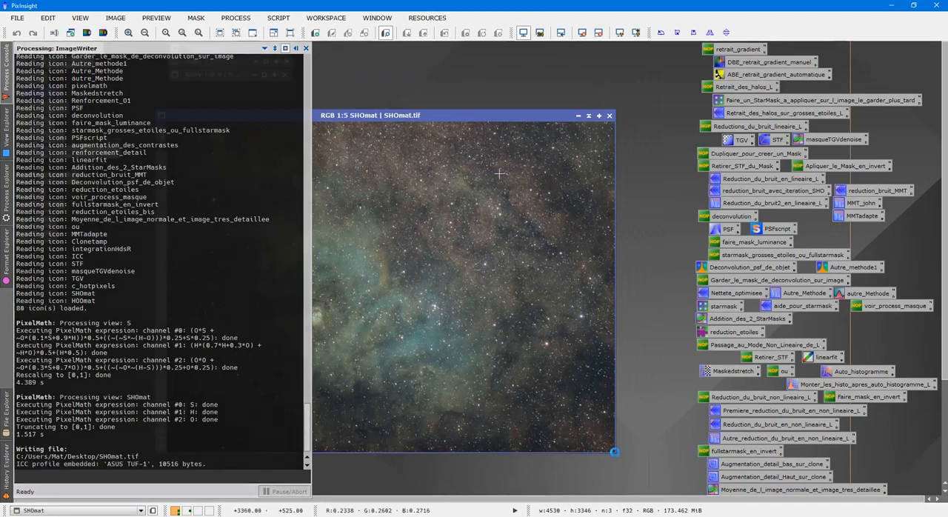
Open the SHOmat file from the desktop in Photoshop and switch back to PixInsight
click(890, 5)
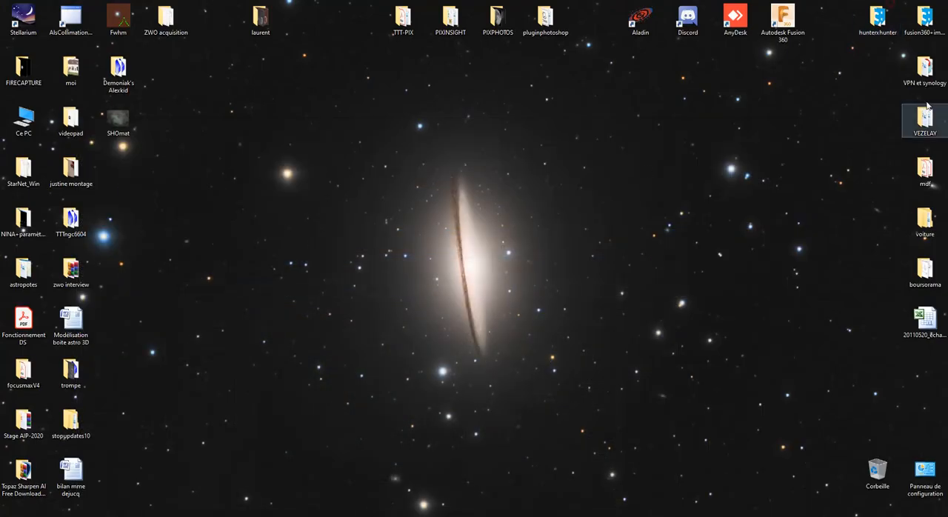
right_click(119, 123)
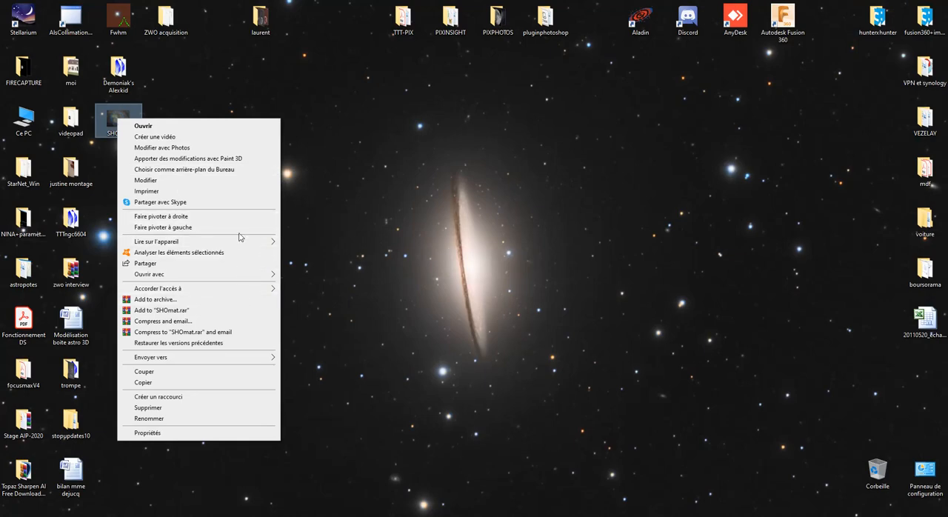
mouse_move(238, 273)
click(326, 275)
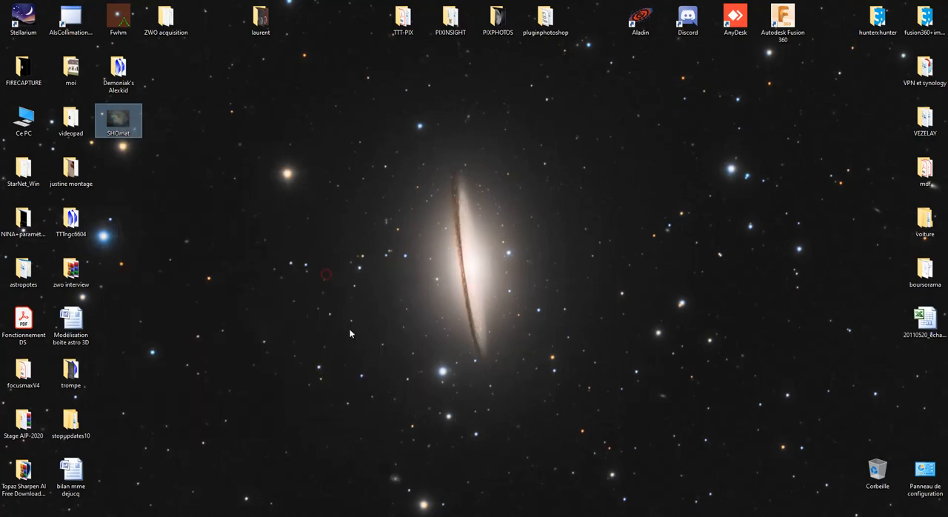
click(342, 515)
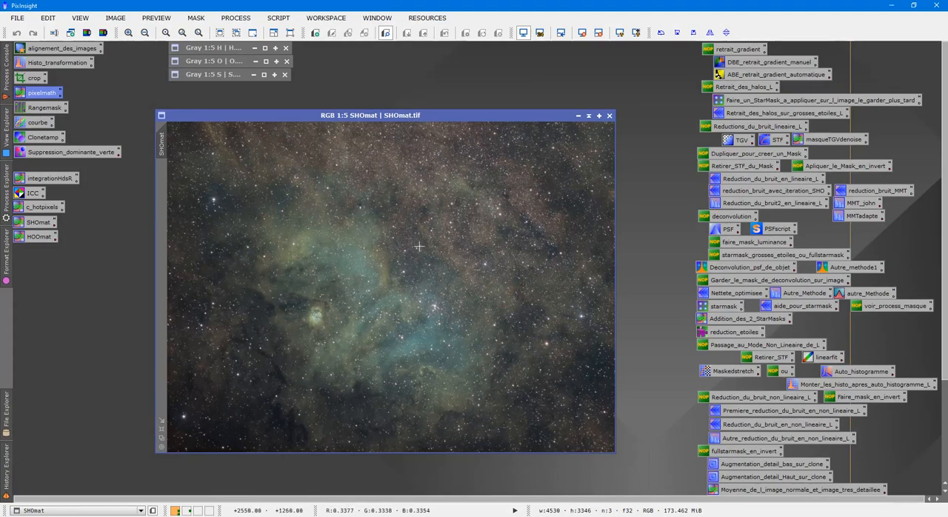
Invert the SHOmat image and apply SCNR to remove Green with Average Neutral protection, amount 1.00 and lightness preserved
scroll(405, 335, up, 3)
scroll(405, 334, up, 3)
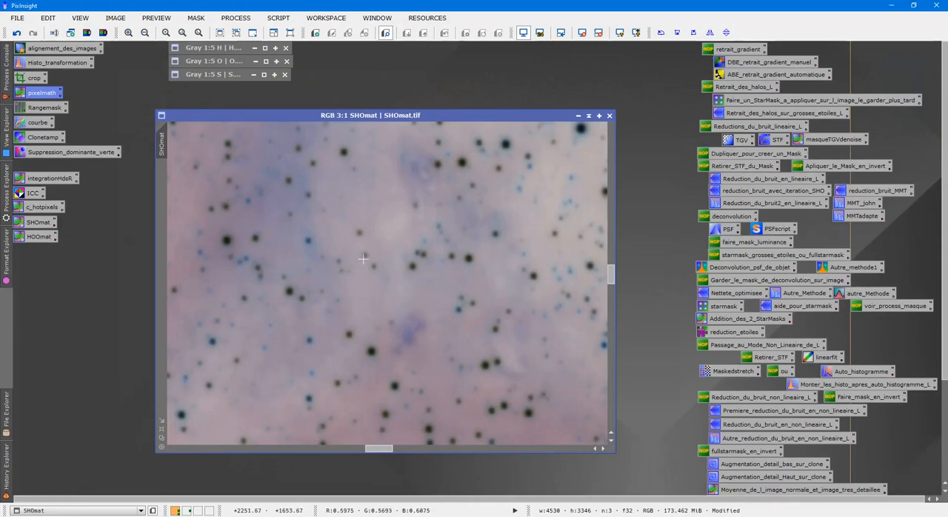
double_click(59, 151)
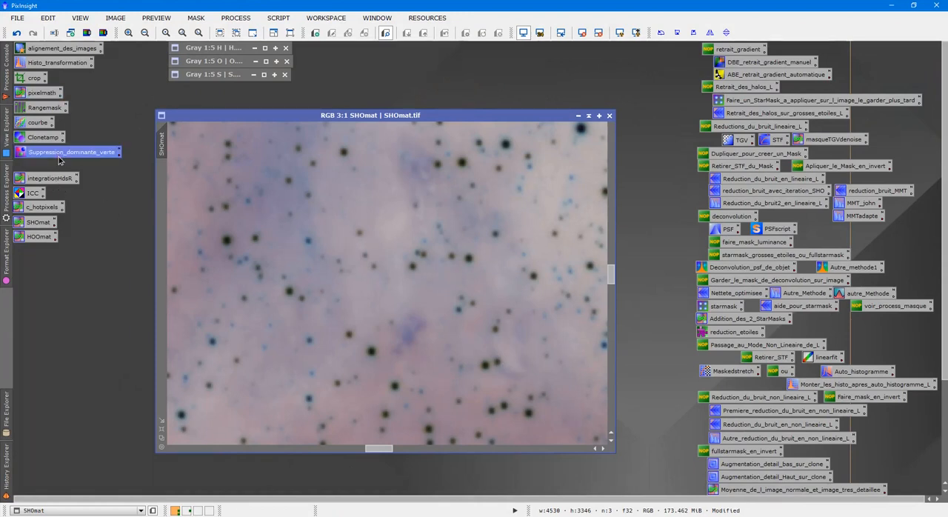
scroll(351, 296, down, 1)
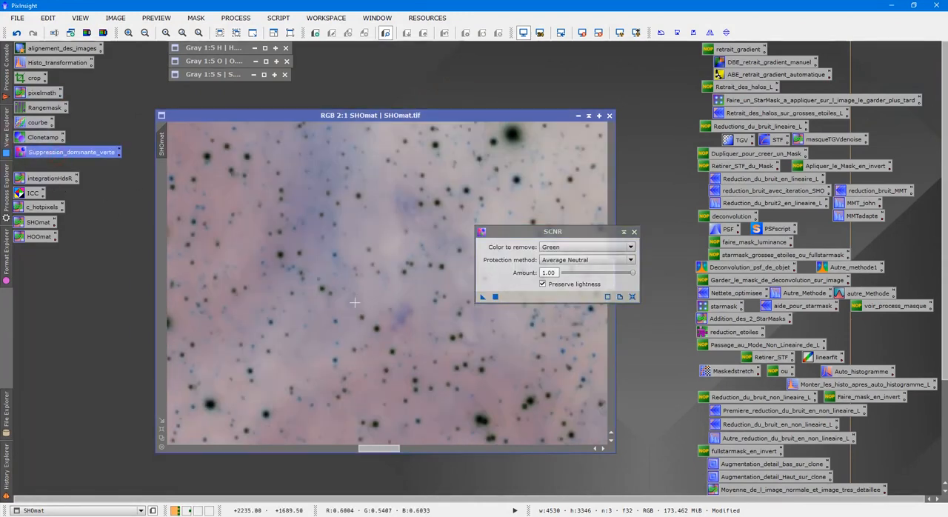
drag(395, 448, 361, 451)
scroll(282, 430, down, 4)
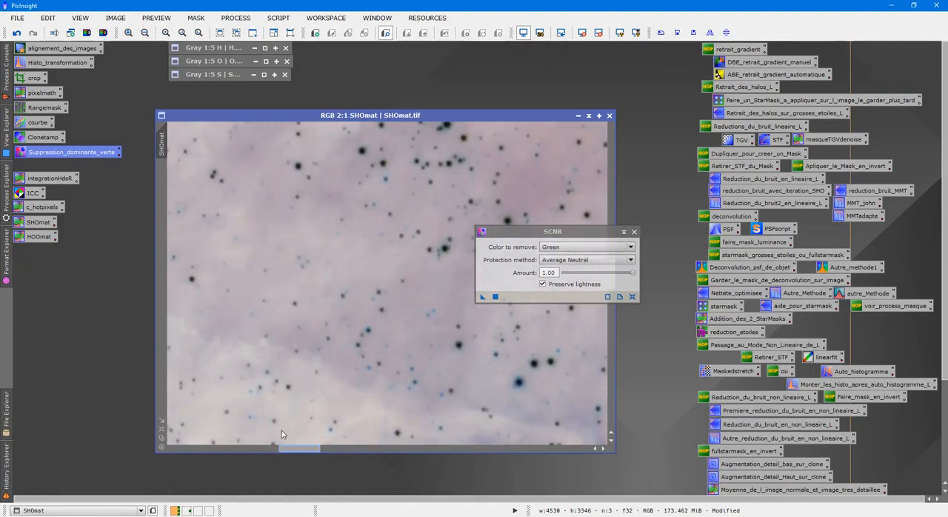
scroll(335, 288, up, 6)
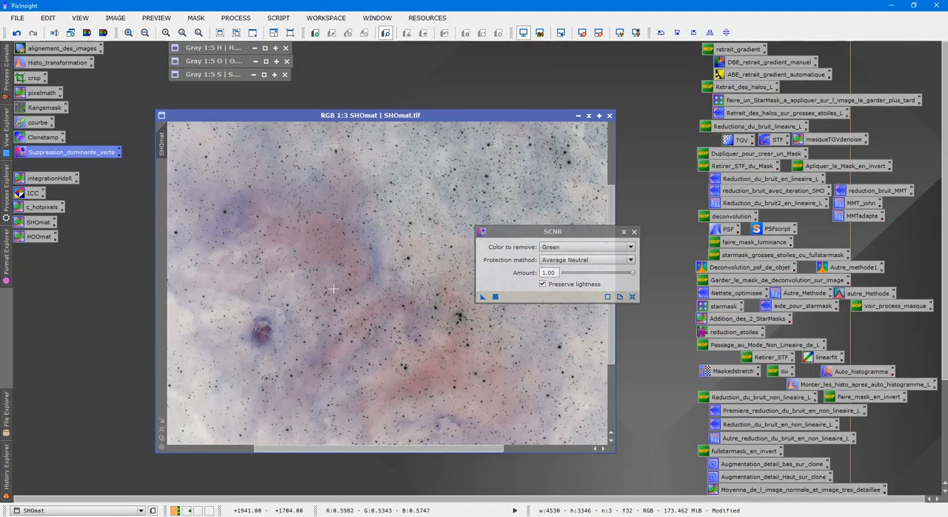
drag(482, 296, 425, 299)
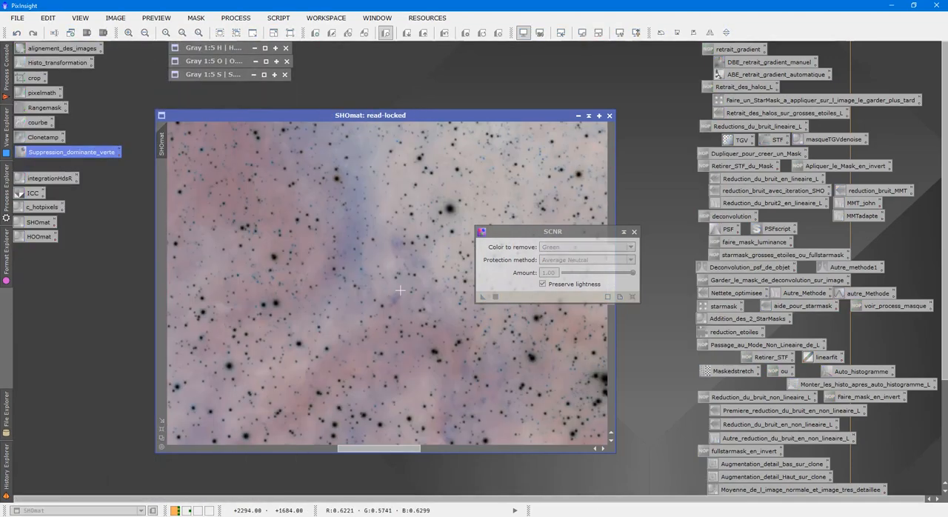
Invert the SHOmat image back to positive and inspect its star colours at close range
scroll(400, 291, up, 3)
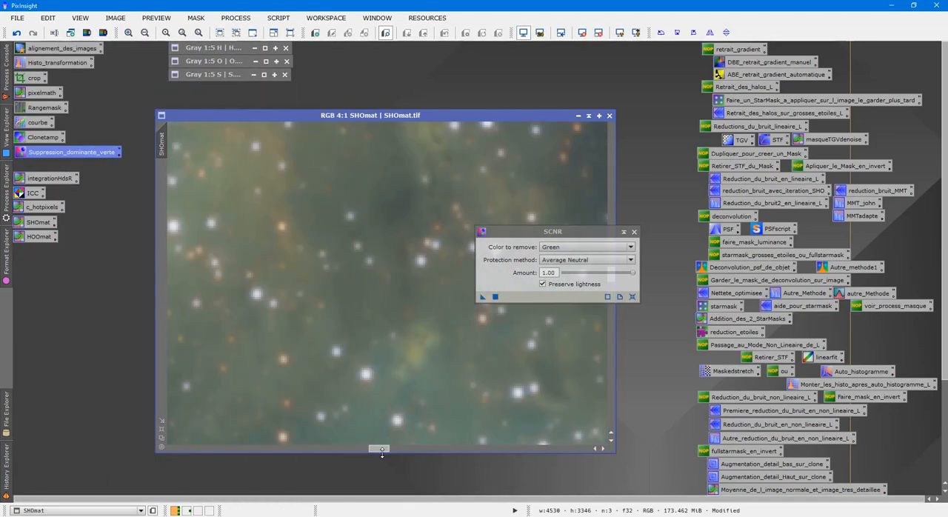
drag(375, 451, 307, 449)
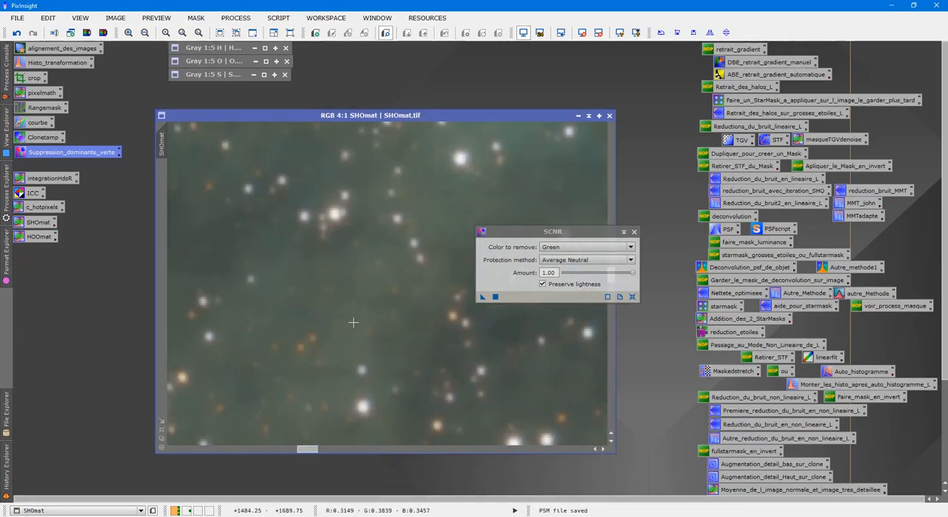
scroll(416, 308, down, 4)
scroll(417, 307, down, 2)
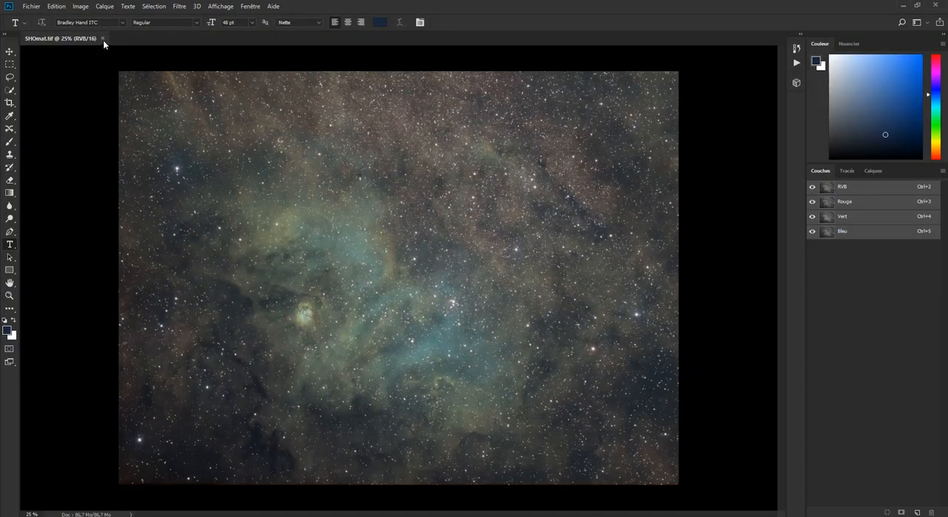
Close SHOmat.tif in Photoshop, delete the SHOmat file from the desktop and return to PixInsight
click(103, 38)
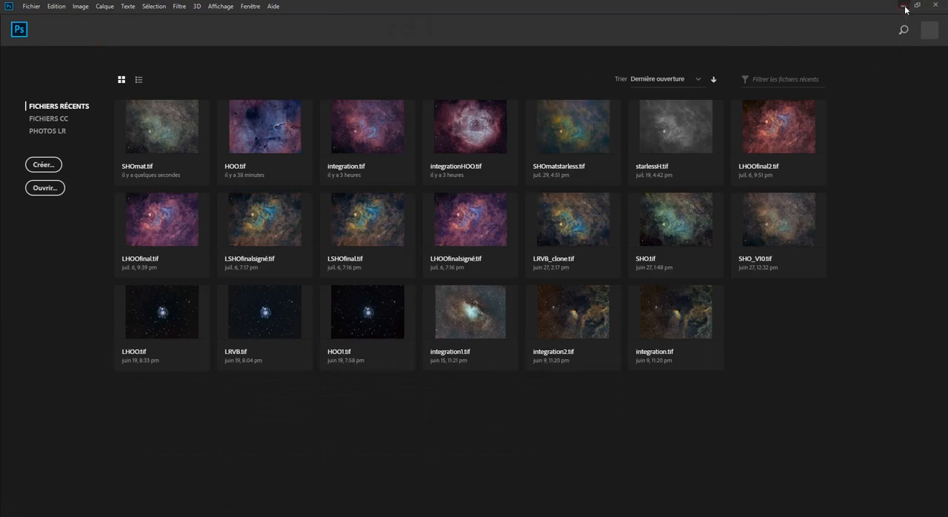
click(903, 7)
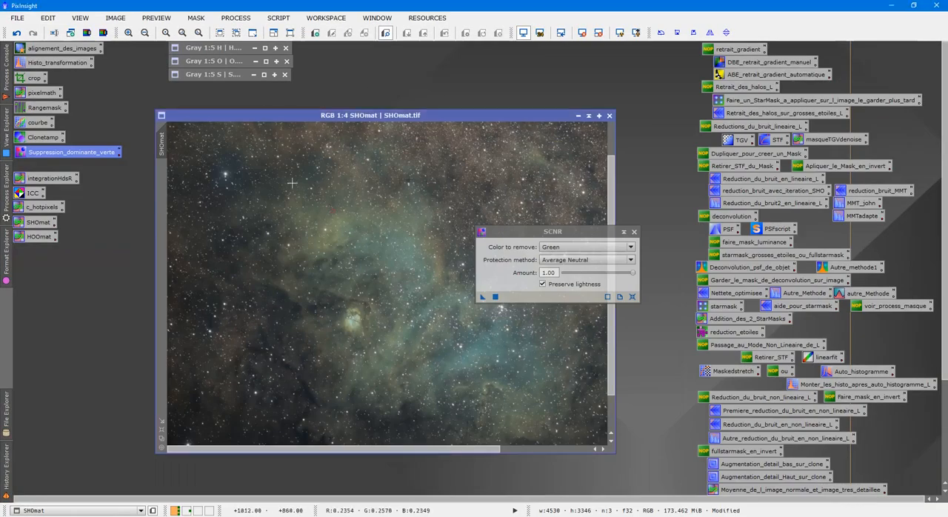
click(895, 6)
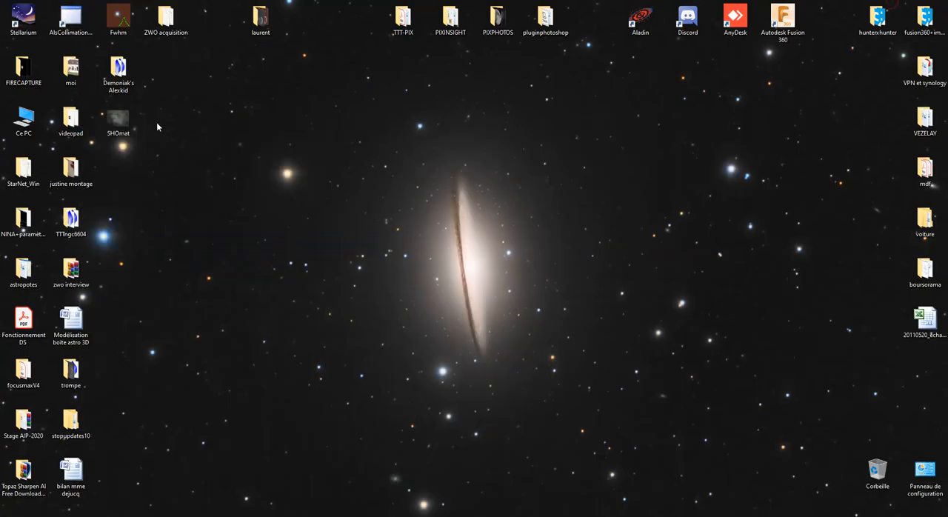
drag(119, 120, 877, 470)
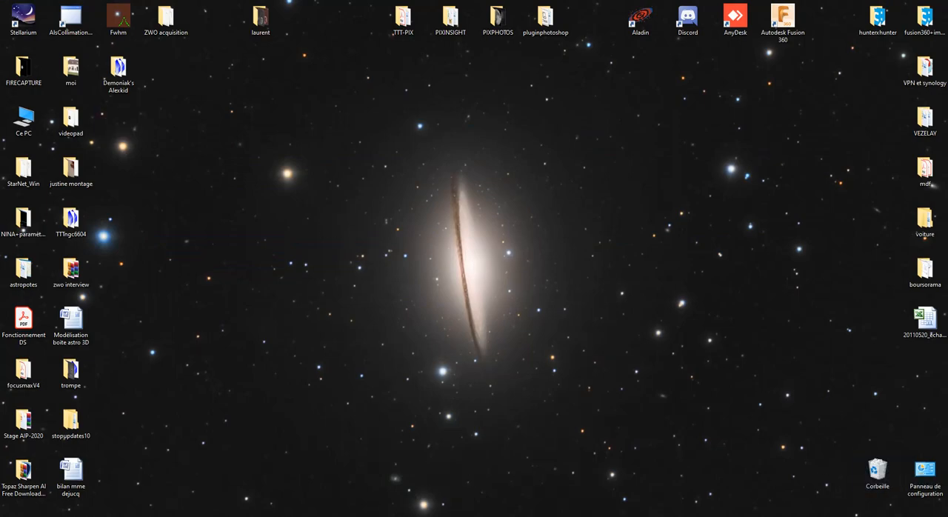
key(alt+Tab)
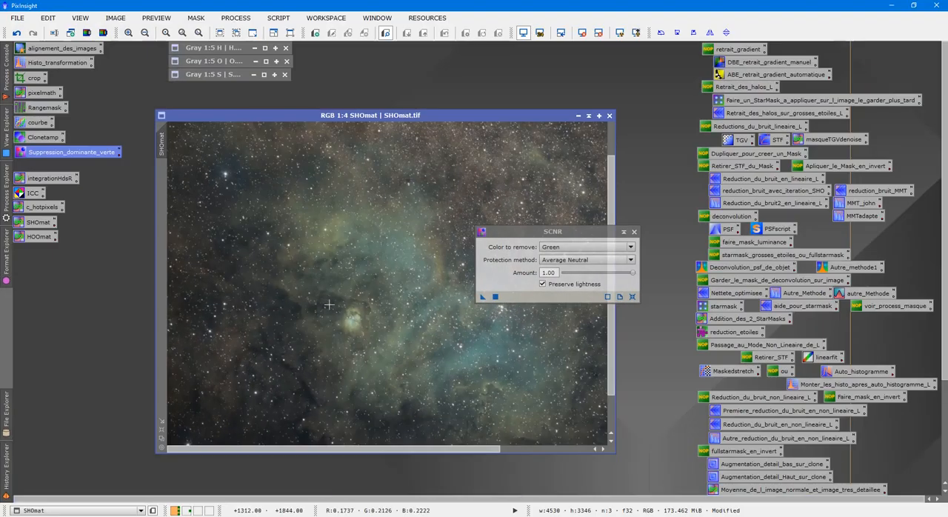
Save the corrected SHOmat image to the desktop as a 16-bit unsigned integer TIFF and close the SCNR settings
click(17, 18)
click(45, 115)
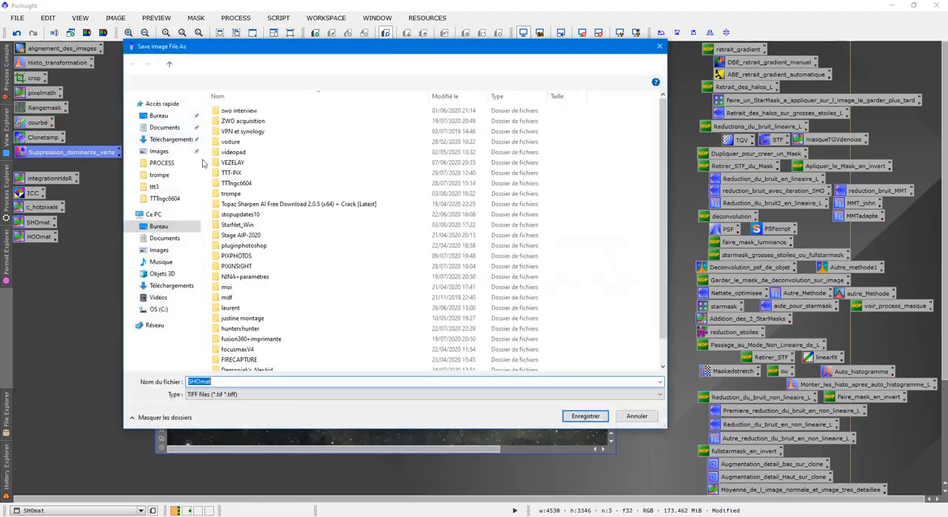
click(570, 416)
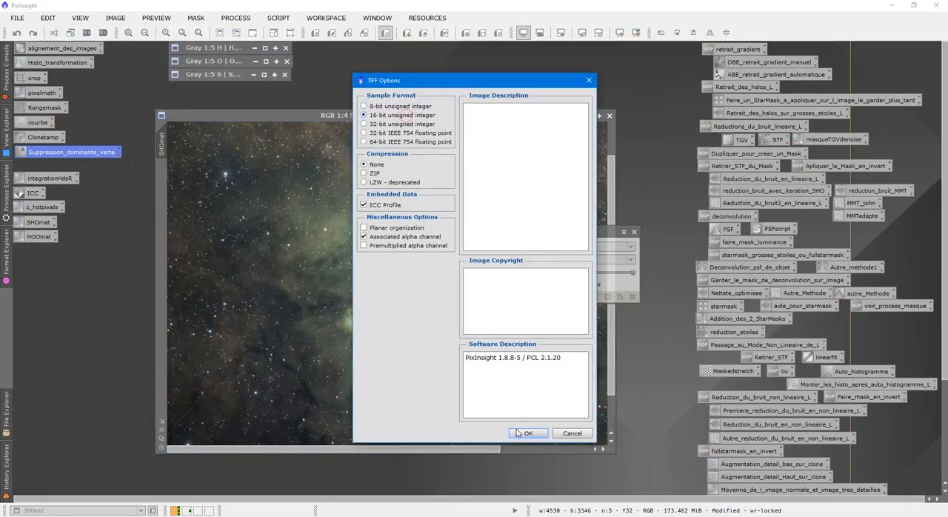
click(525, 433)
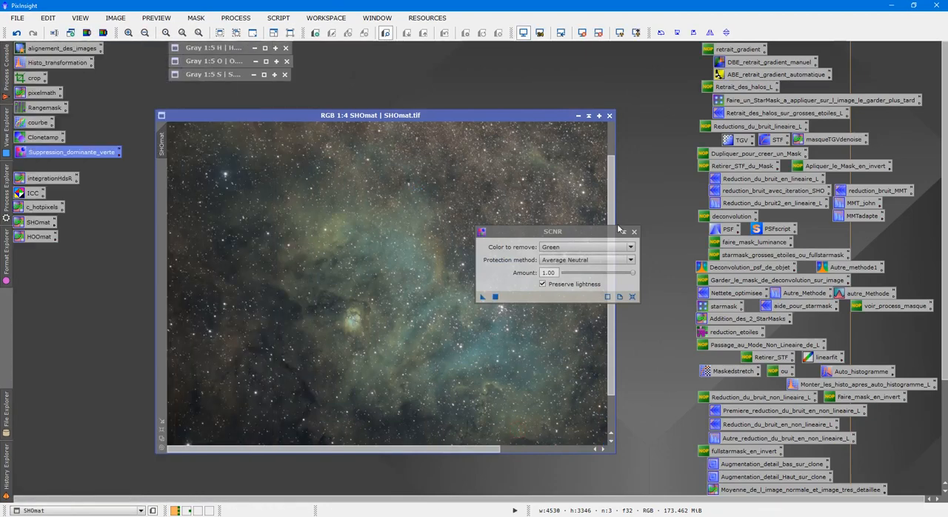
click(634, 233)
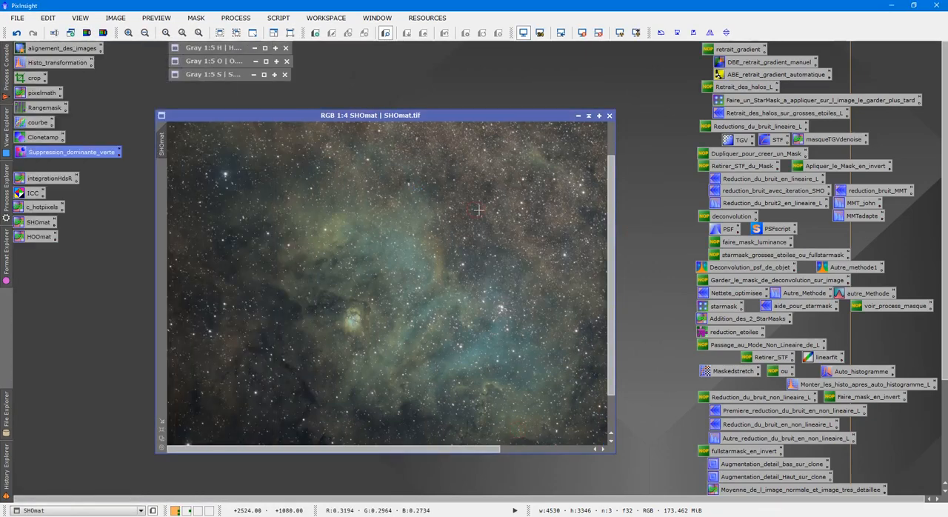
Invert the SHOmat image briefly, undo the inversion and examine the star colours across the nebula at several magnifications
key(ctrl+i)
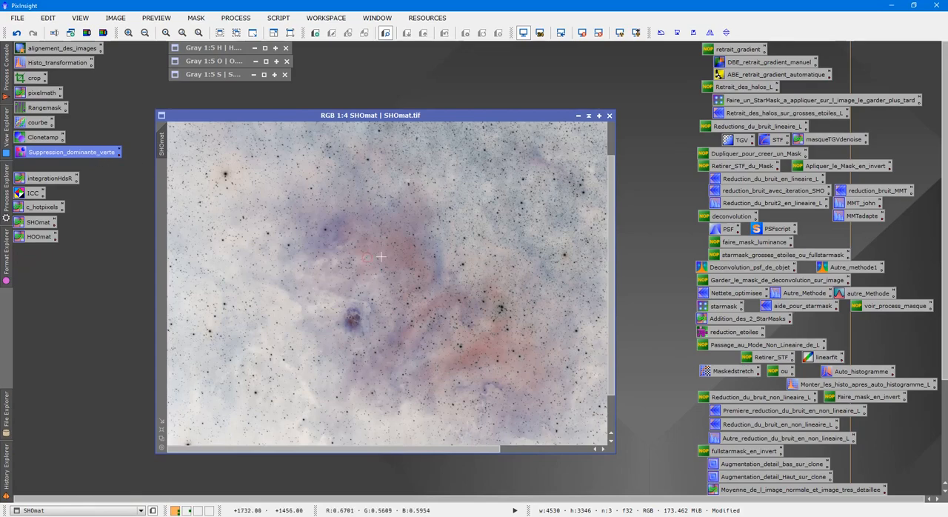
key(ctrl+z)
scroll(379, 256, up, 5)
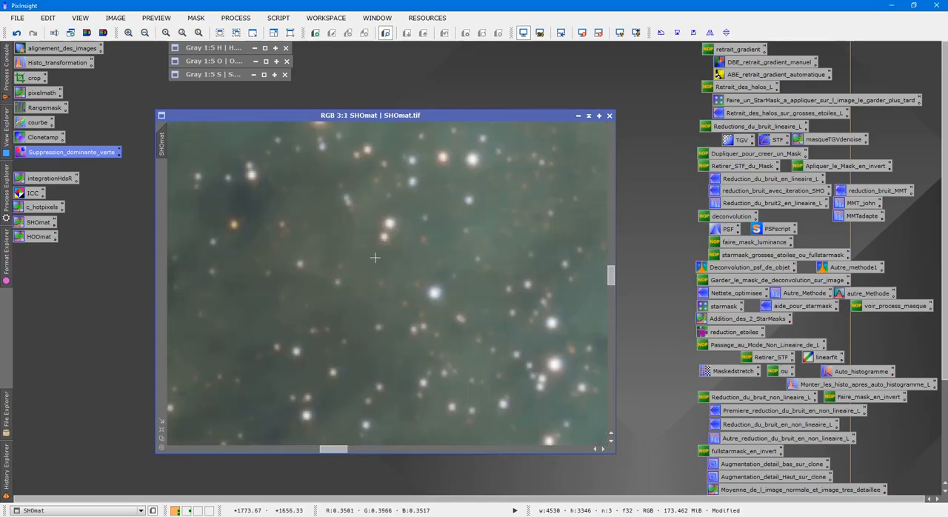
scroll(381, 273, up, 1)
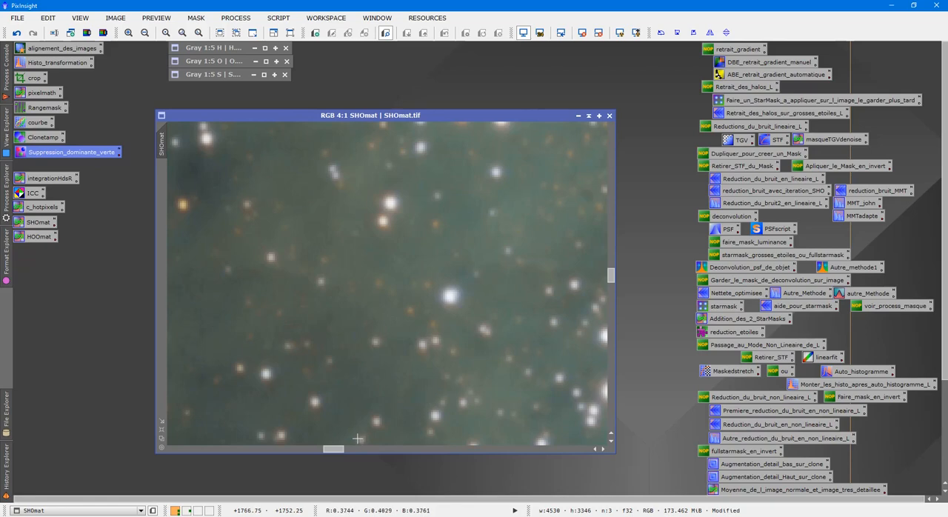
scroll(343, 452, down, 2)
drag(343, 452, 381, 447)
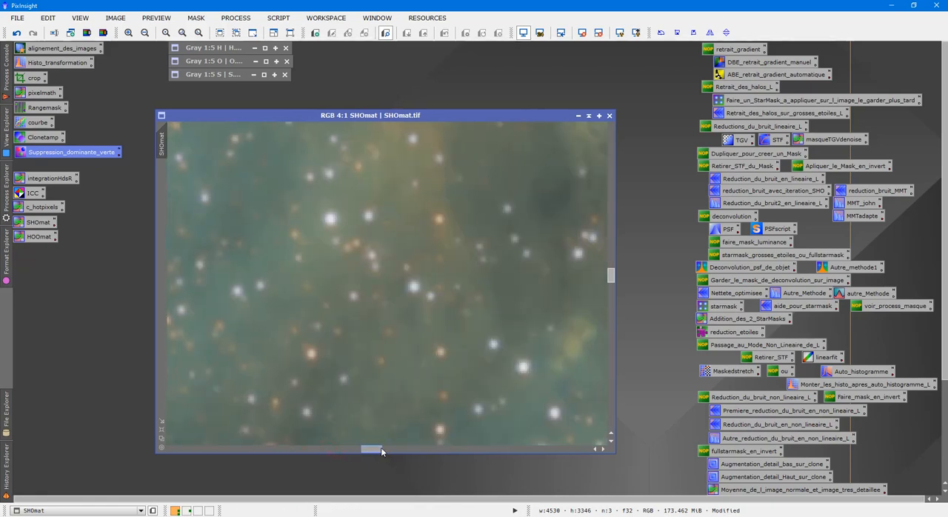
scroll(411, 349, down, 1)
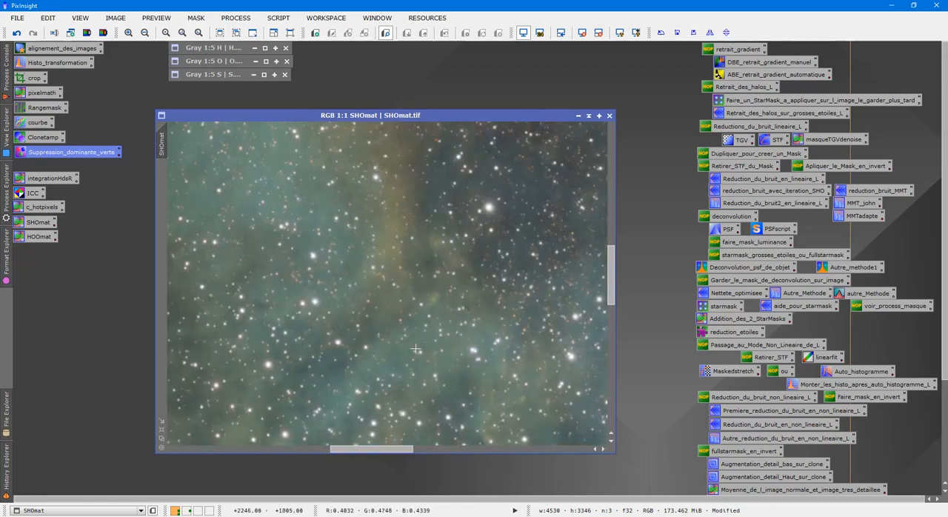
scroll(416, 349, up, 2)
scroll(417, 348, down, 8)
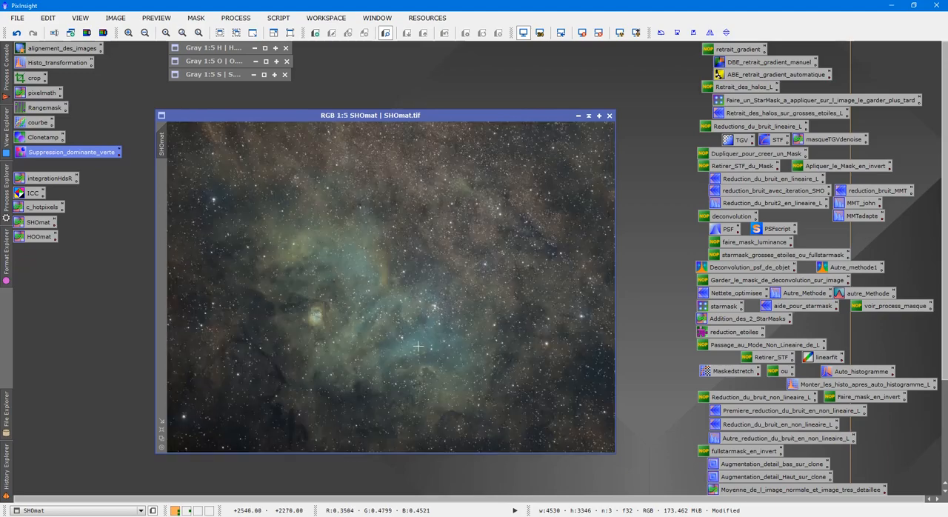
scroll(418, 345, up, 8)
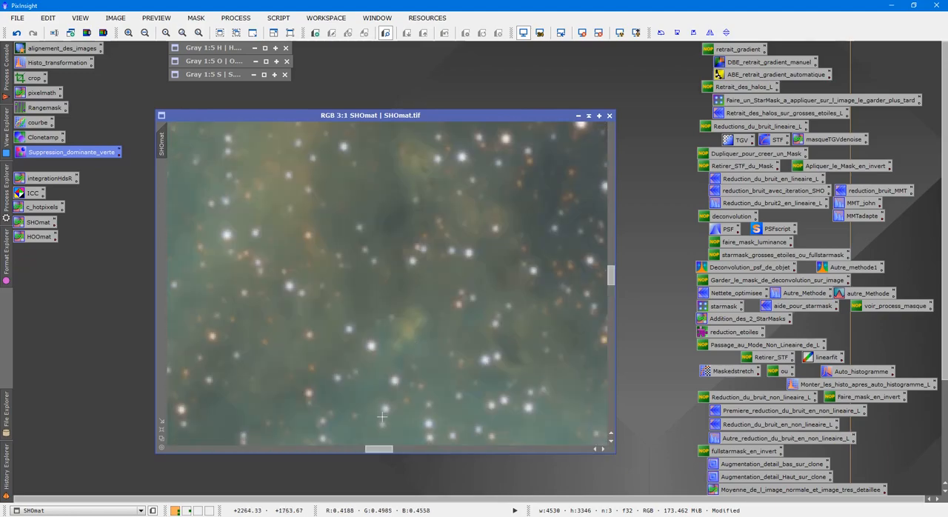
drag(378, 449, 364, 450)
scroll(449, 298, down, 6)
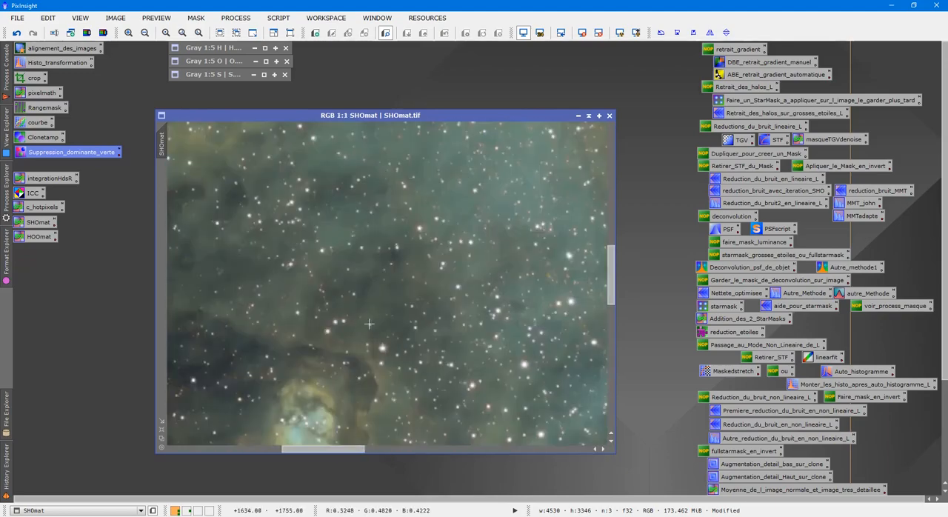
Switch to Photoshop and open the SHOmat TIFF from the desktop
click(893, 6)
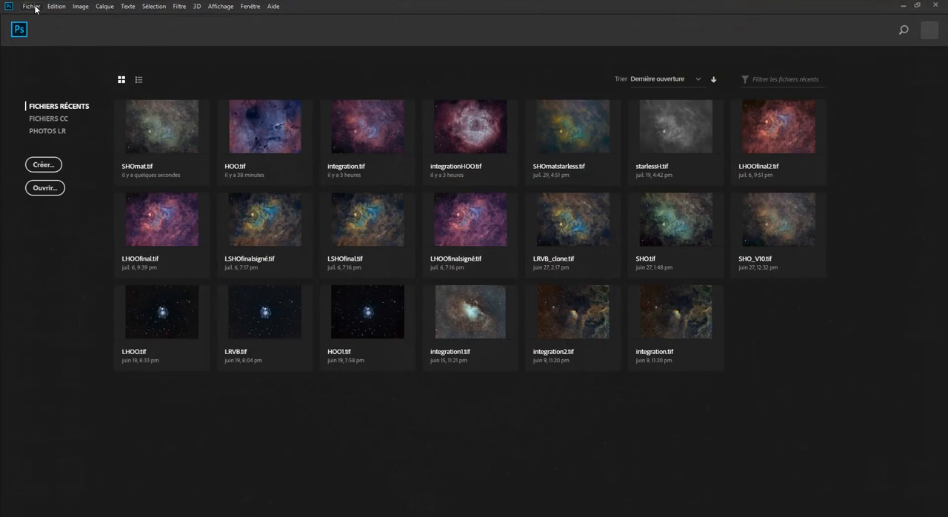
click(33, 7)
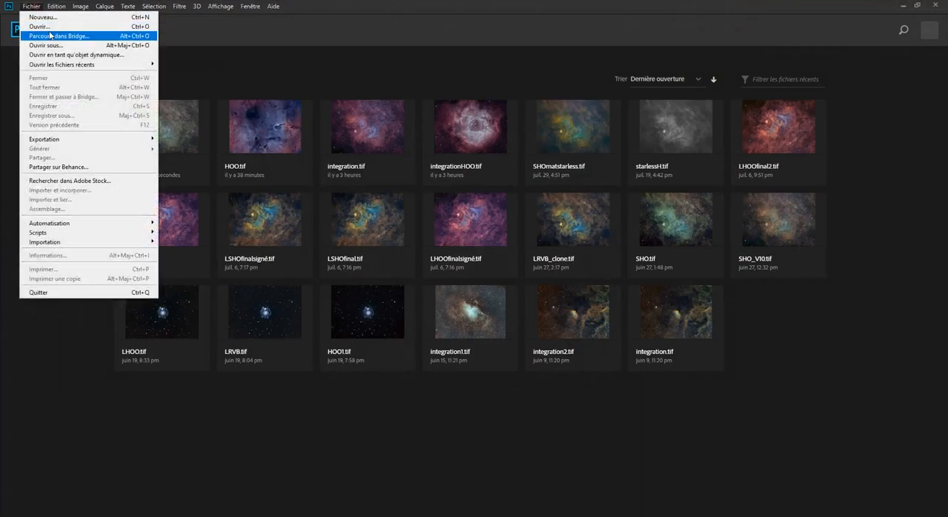
click(49, 28)
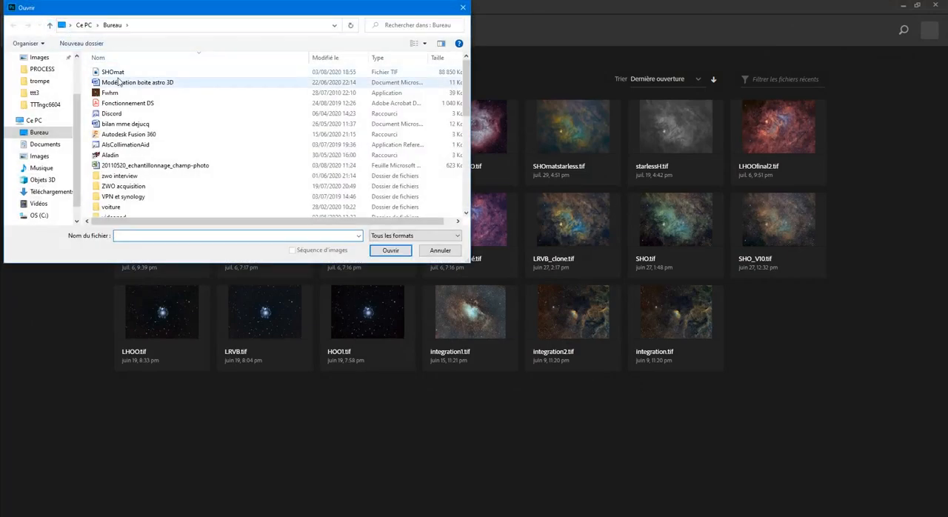
double_click(119, 72)
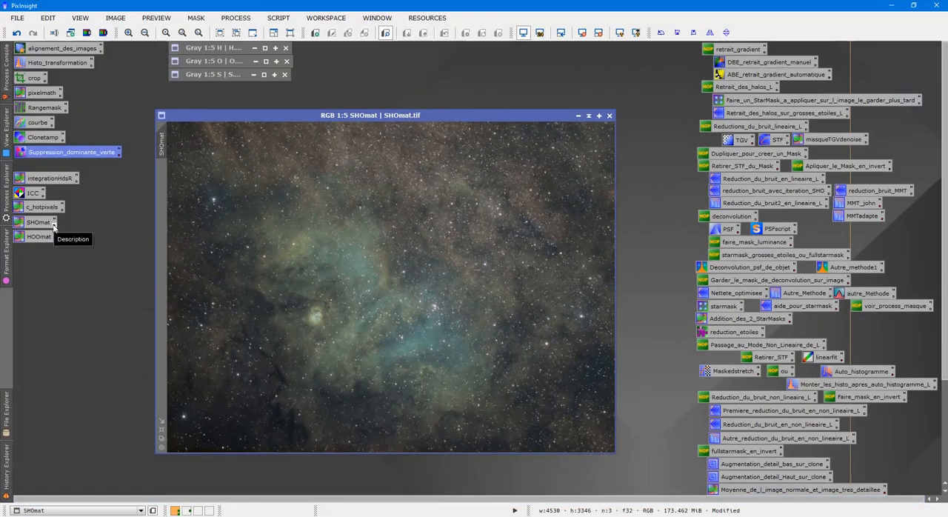
In PixInsight, open the SHOmat process description for editing and read its Photoshop correction values
click(54, 226)
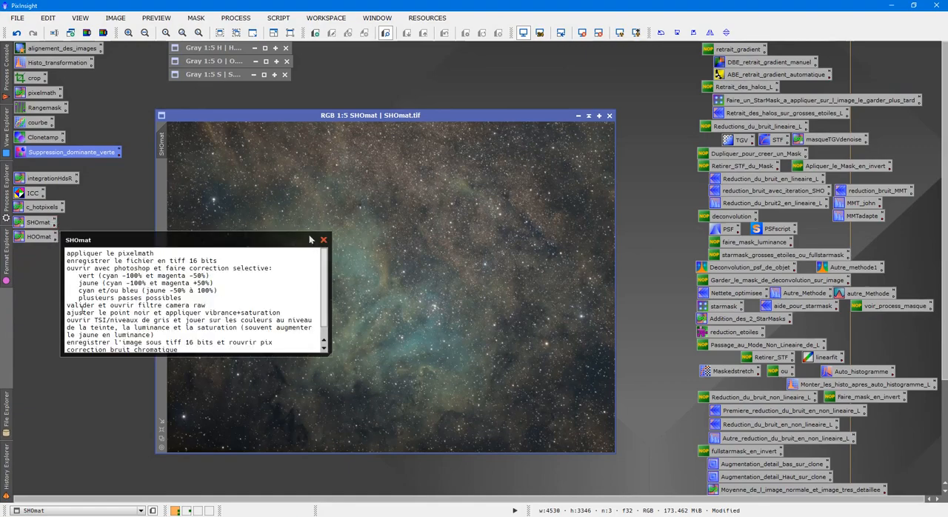
click(311, 240)
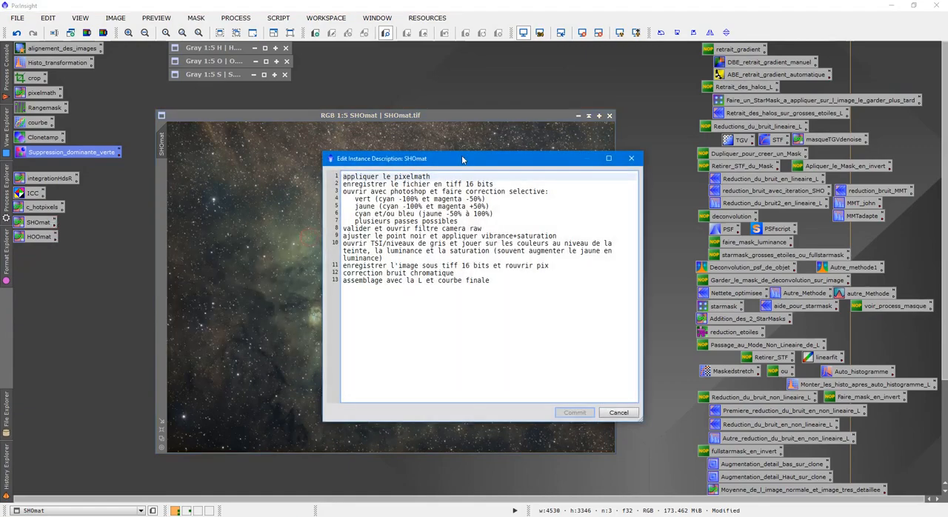
drag(397, 140, 333, 139)
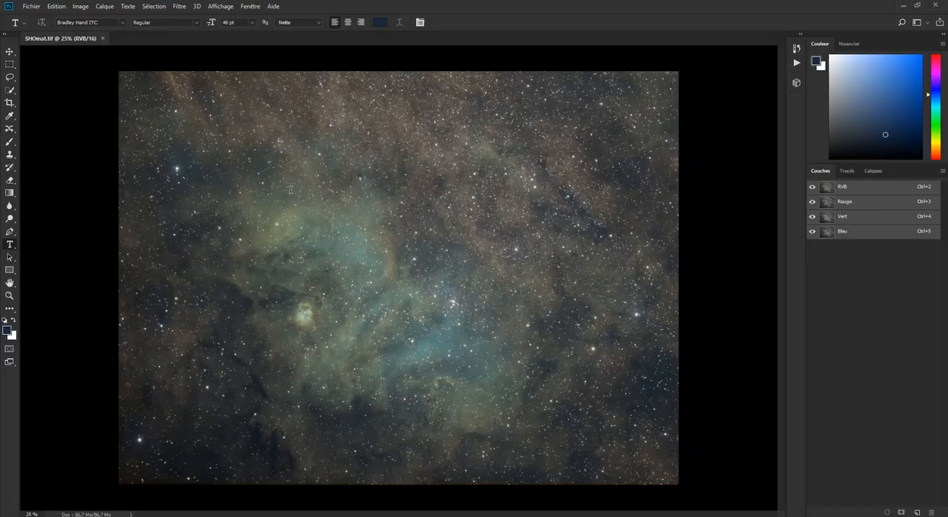
In Photoshop, start a Selective Color correction (Correction sélective) on SHOmat.tif and set the greens (Verts) to cyan -100% and magenta -50%
click(81, 7)
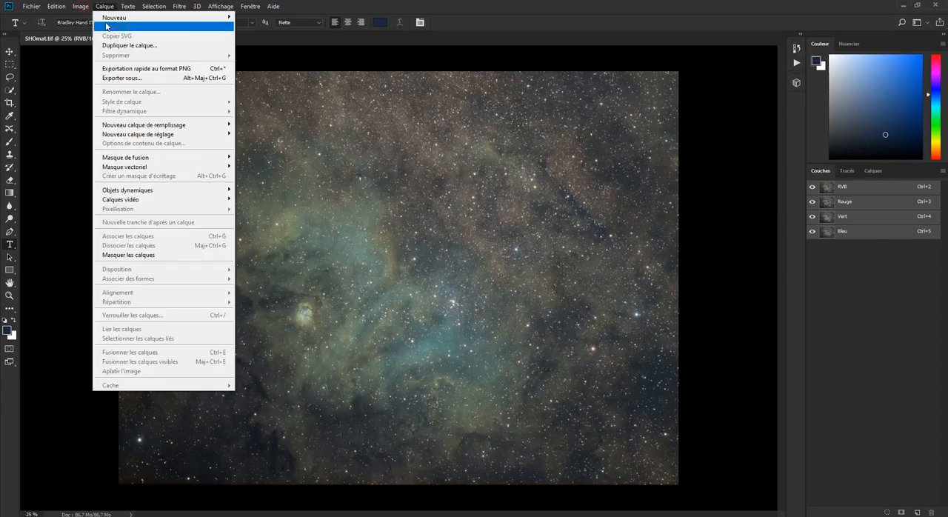
mouse_move(90, 29)
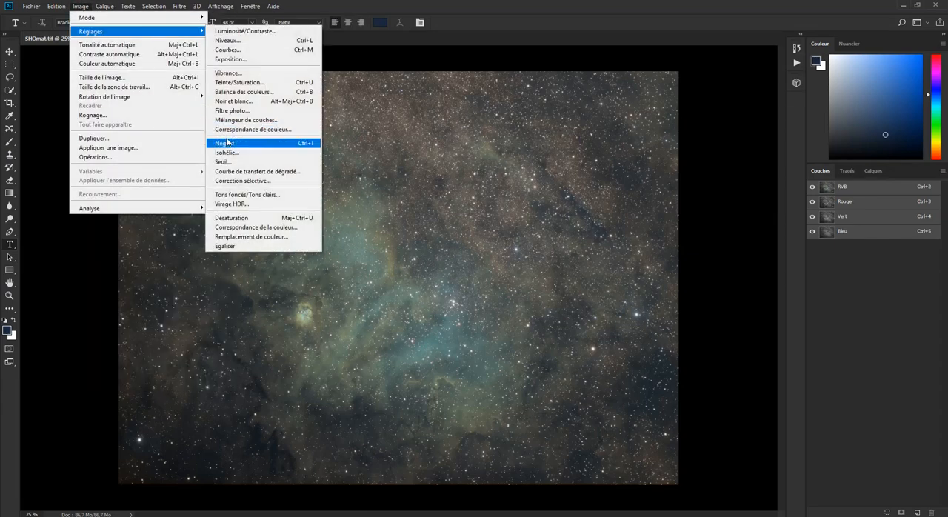
click(246, 183)
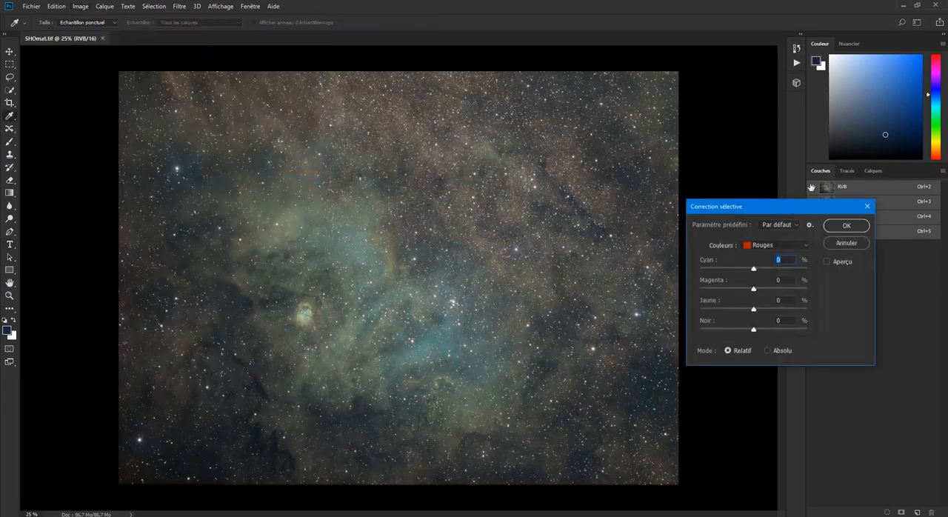
click(759, 245)
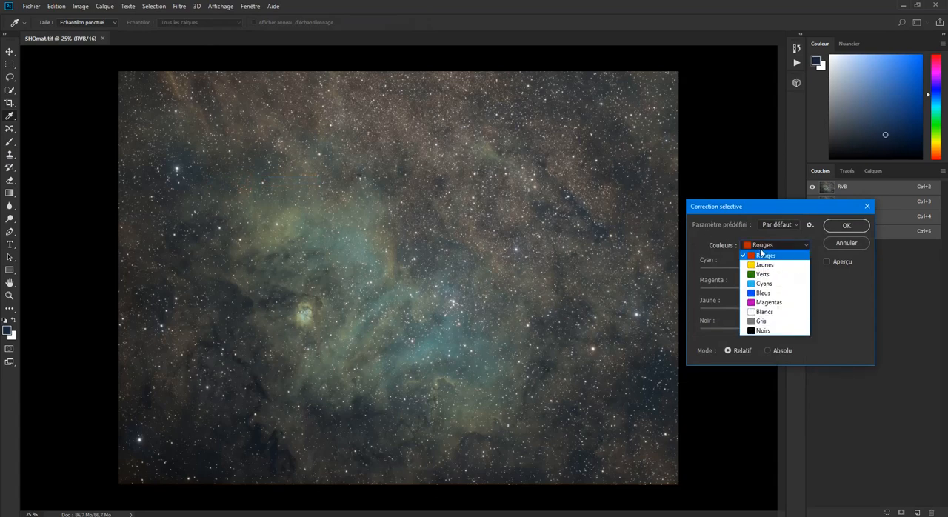
click(762, 275)
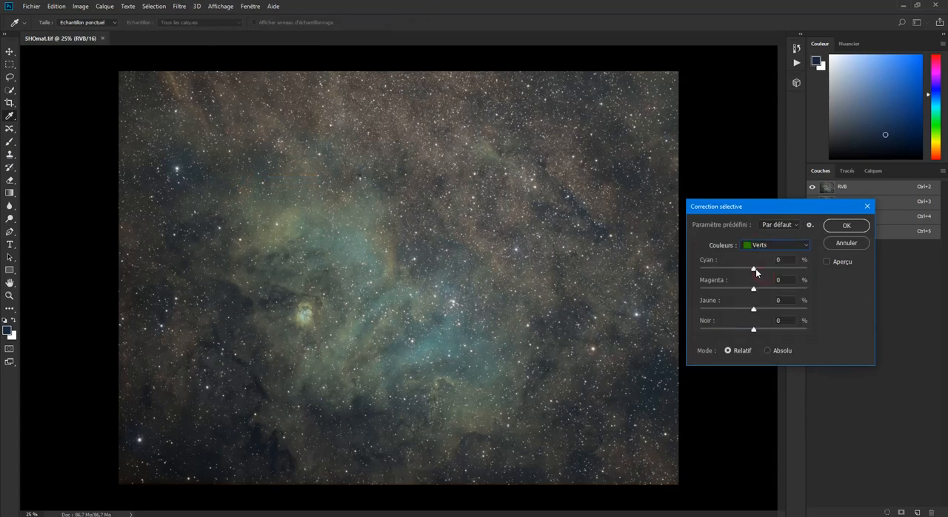
drag(755, 268, 700, 270)
drag(753, 290, 735, 291)
drag(788, 280, 768, 282)
text(-50)
Set the yellows (Jaunes) in the selective correction to cyan -100% and magenta about +50%
click(790, 247)
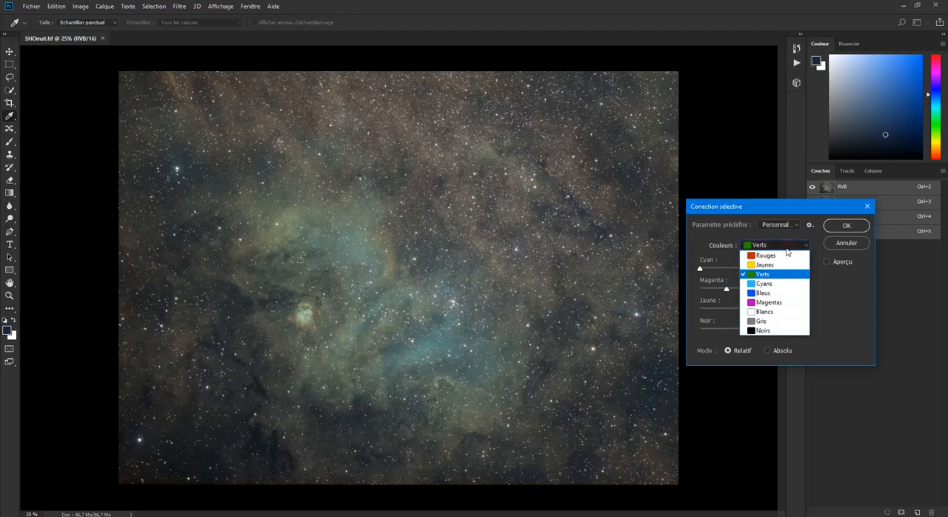
click(778, 265)
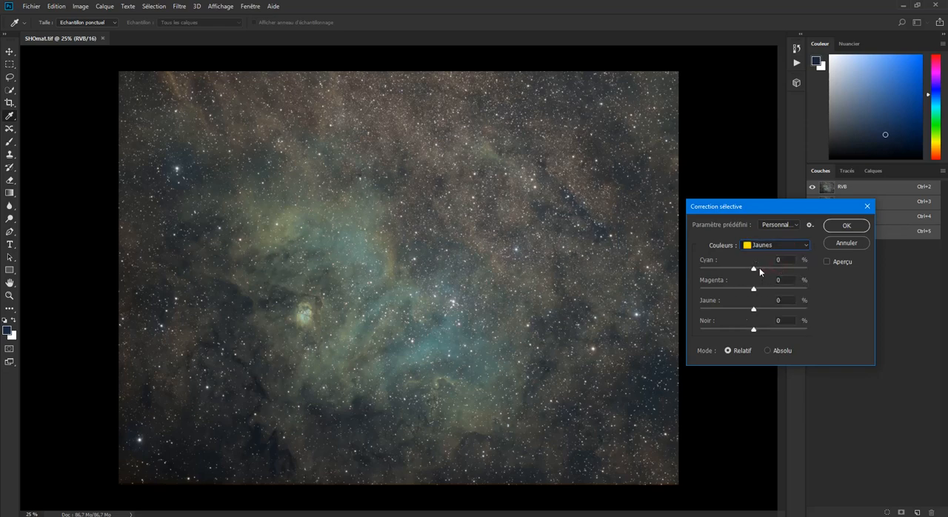
drag(754, 270, 701, 268)
drag(755, 292, 783, 294)
Set the cyans (Cyans) to yellow -100%, preview the result and apply the selective correction
click(773, 248)
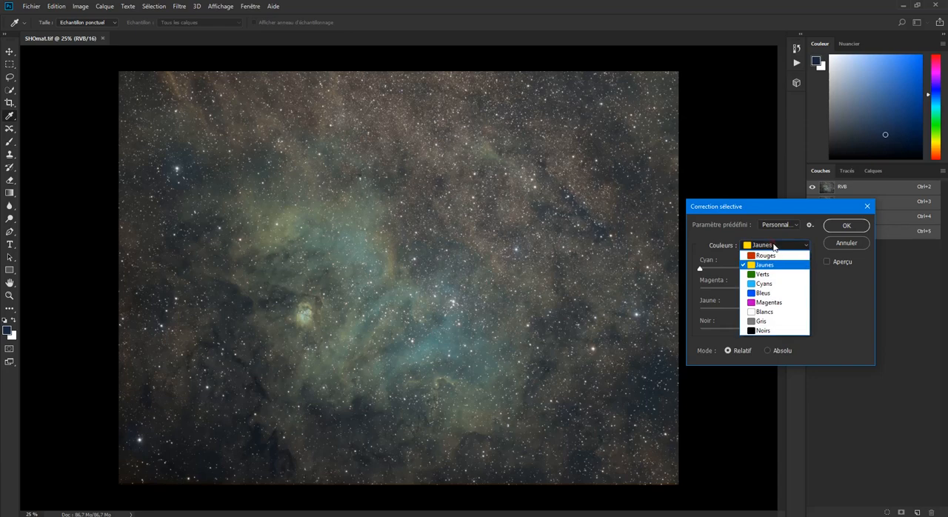
click(773, 285)
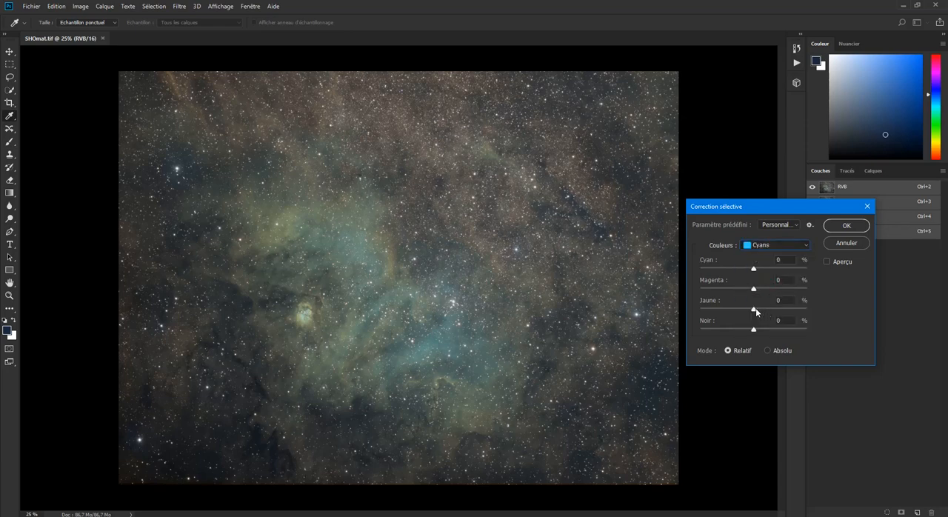
drag(754, 309, 656, 304)
click(826, 262)
click(845, 225)
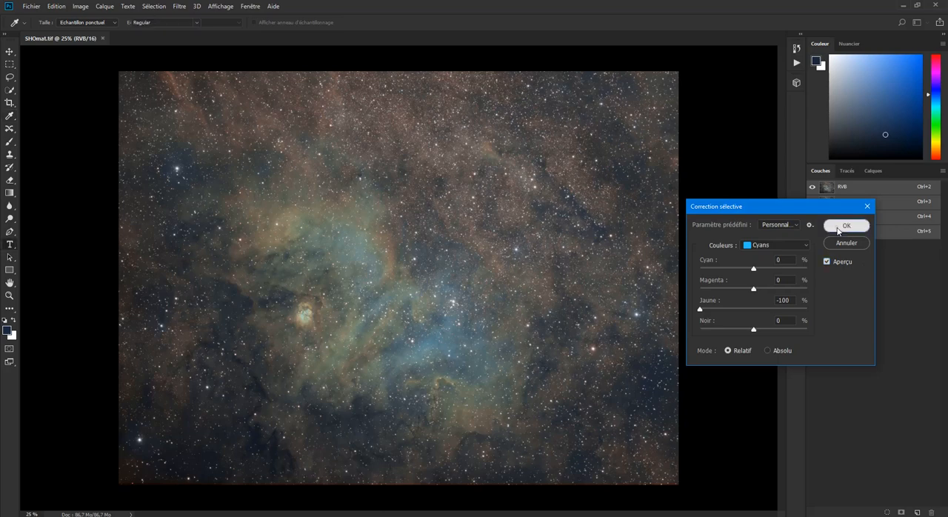
key(t)
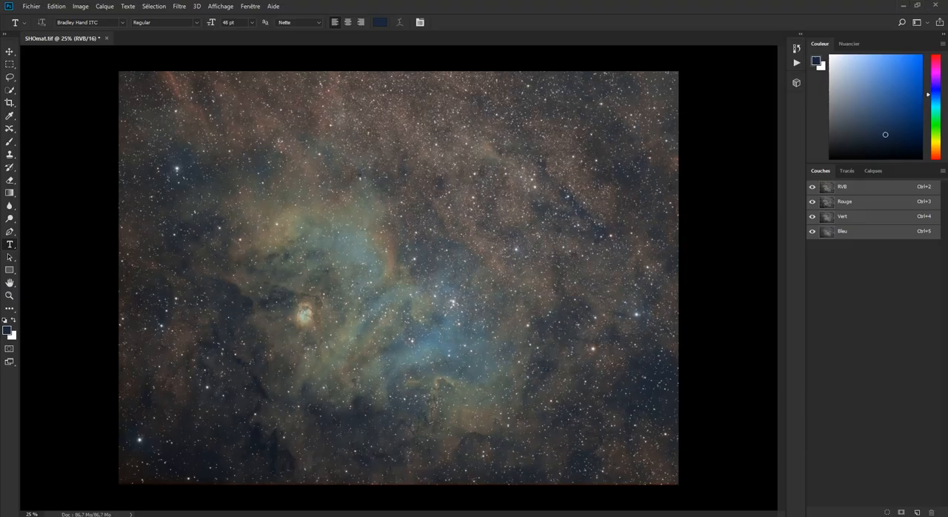
Open SHOmat.tif in the Camera Raw filter, checking the SHOmat workflow notes in PixInsight before returning to Photoshop
click(185, 9)
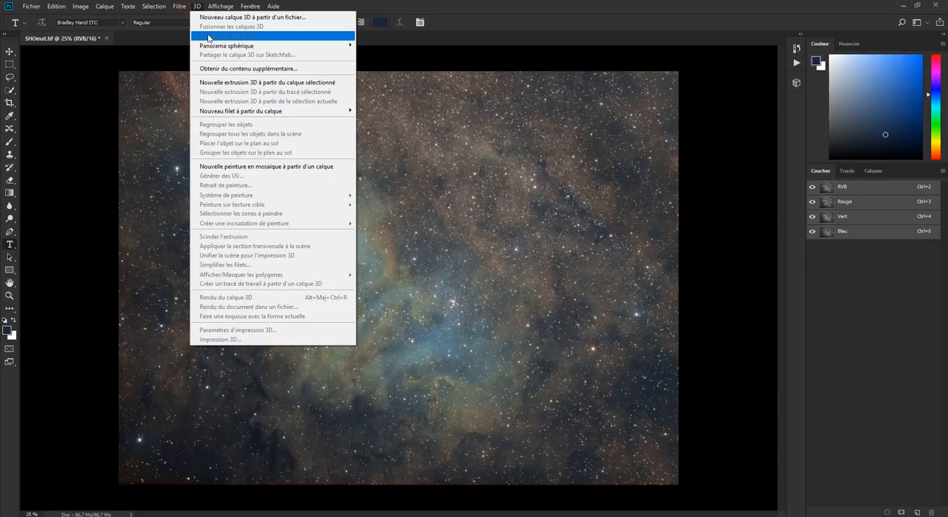
click(198, 63)
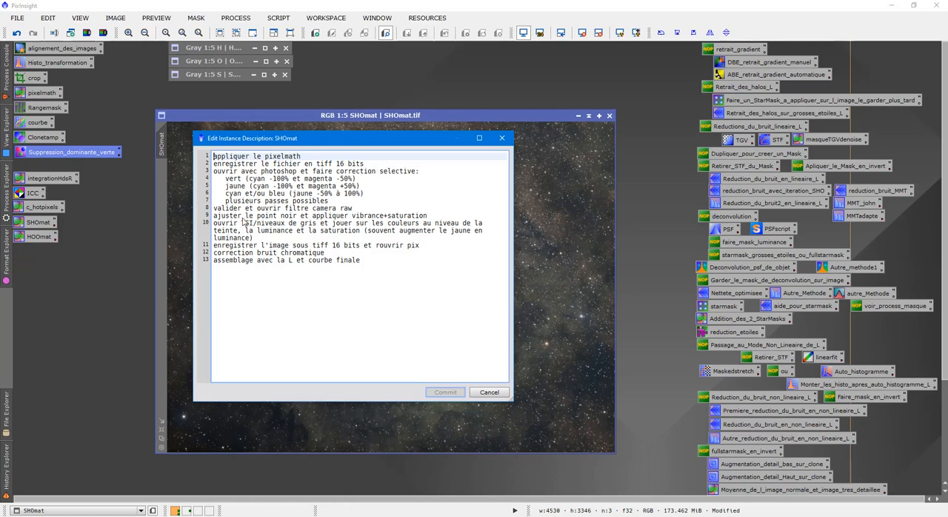
click(349, 515)
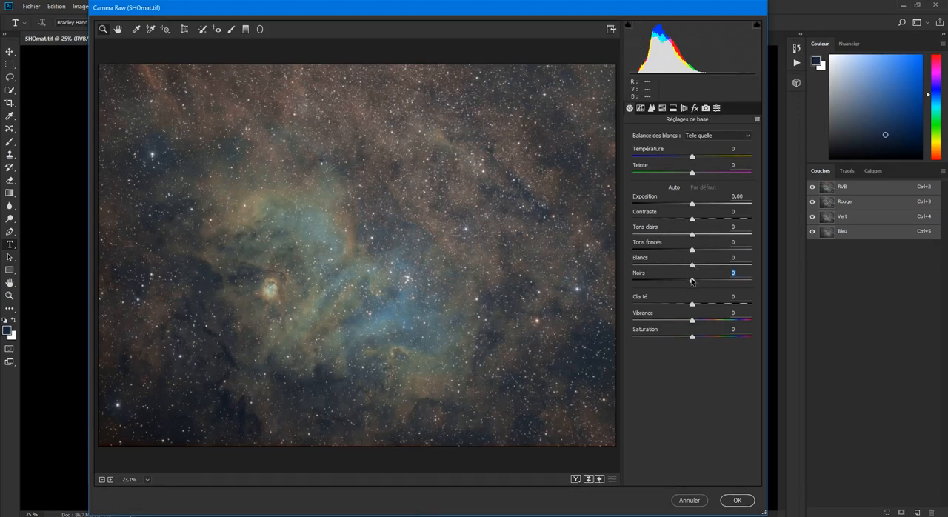
Set the Camera Raw basic adjustments to blacks -18, vibrance +29 and saturation +6
mouse_move(690, 280)
mouse_down()
mouse_move(664, 281)
mouse_move(681, 285)
mouse_up()
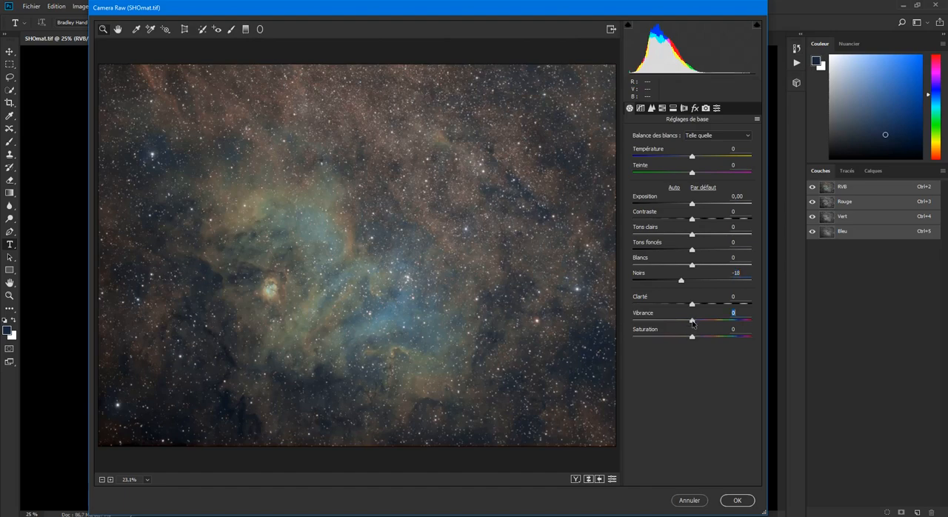
drag(692, 323, 709, 324)
click(691, 337)
drag(691, 337, 693, 338)
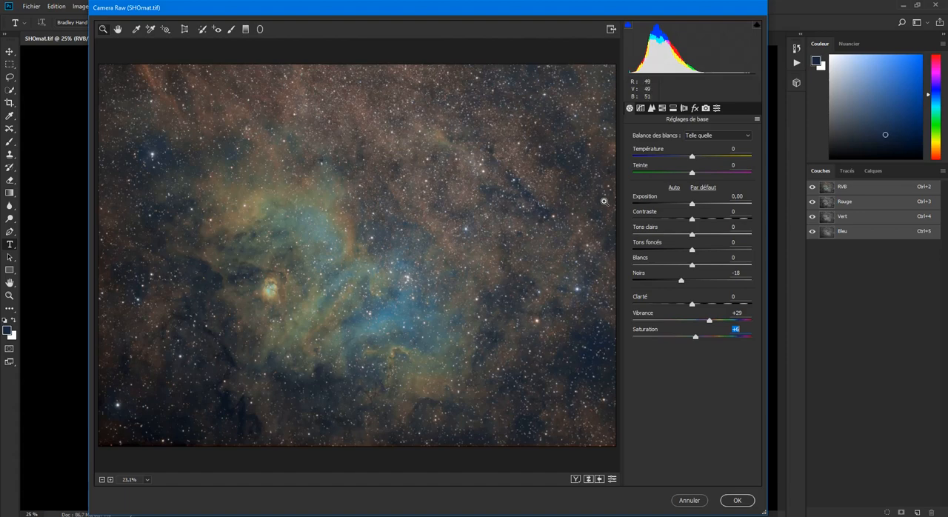
In the TSI / Niveaux de gris adjustments, set the hue of the oranges to -10 and of the yellows to +1
click(664, 109)
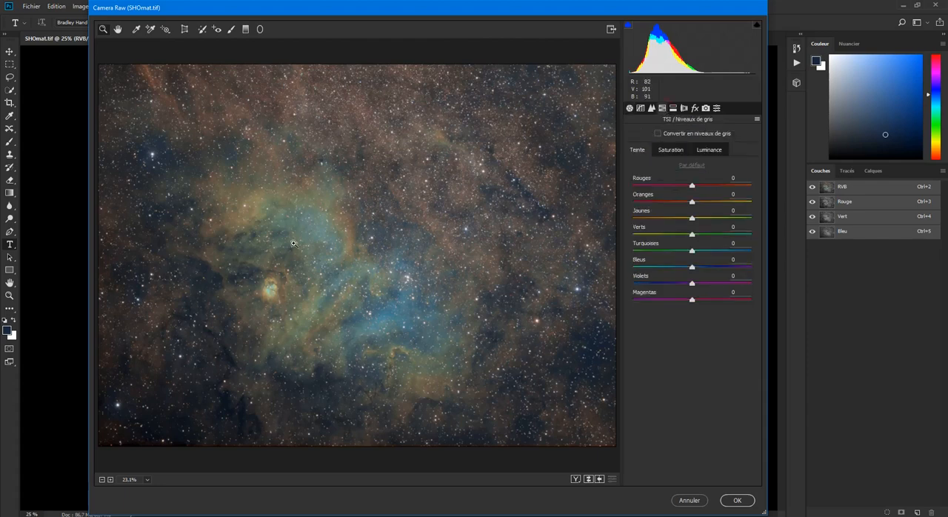
click(333, 254)
click(333, 253)
click(429, 241)
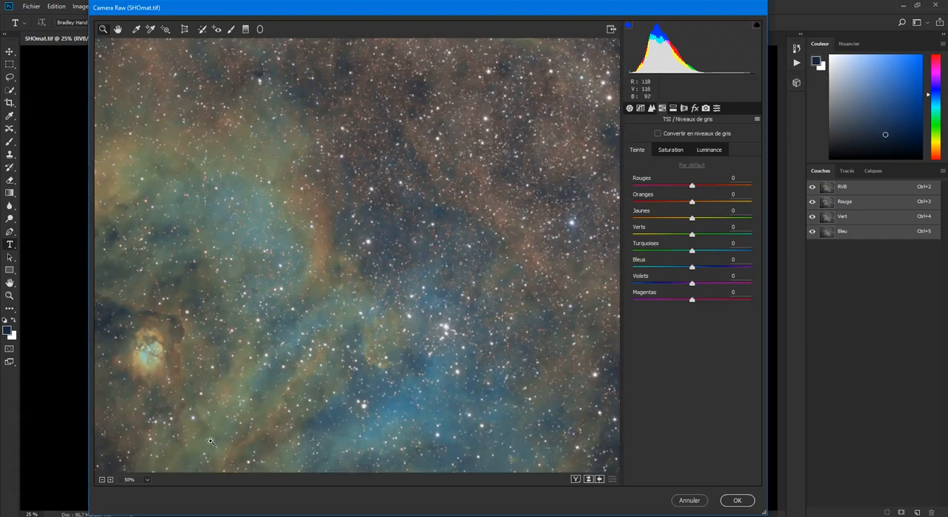
click(102, 480)
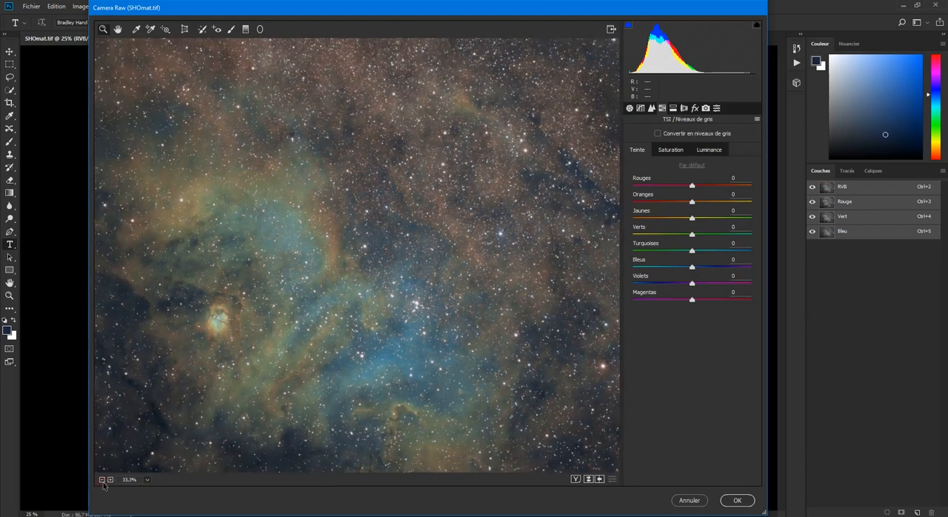
click(102, 480)
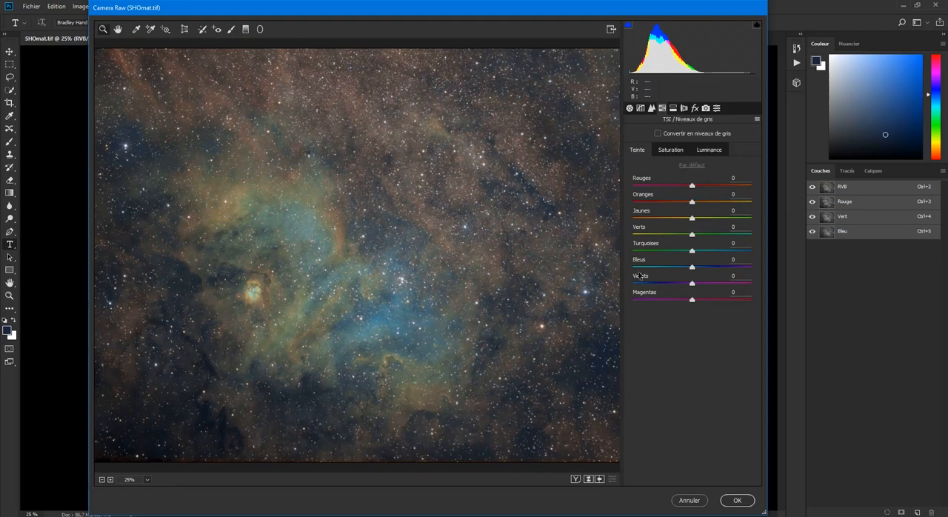
click(709, 151)
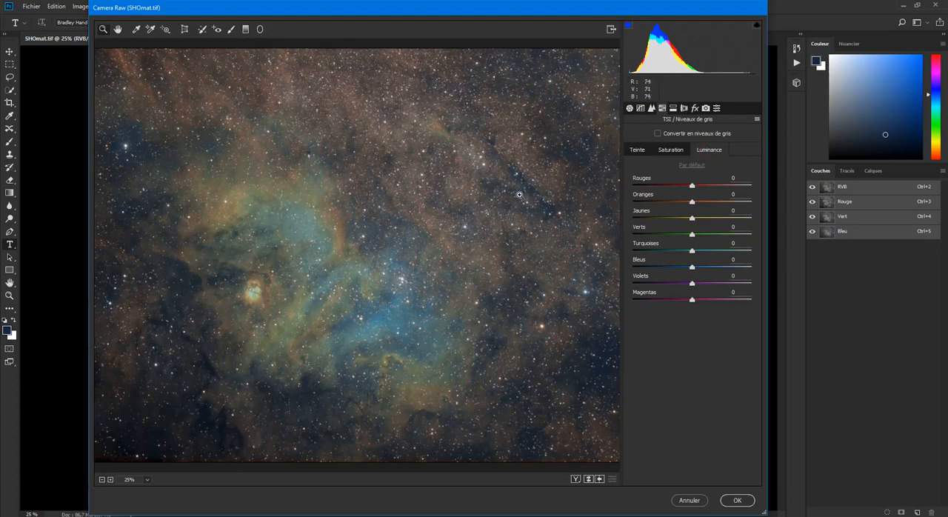
click(638, 151)
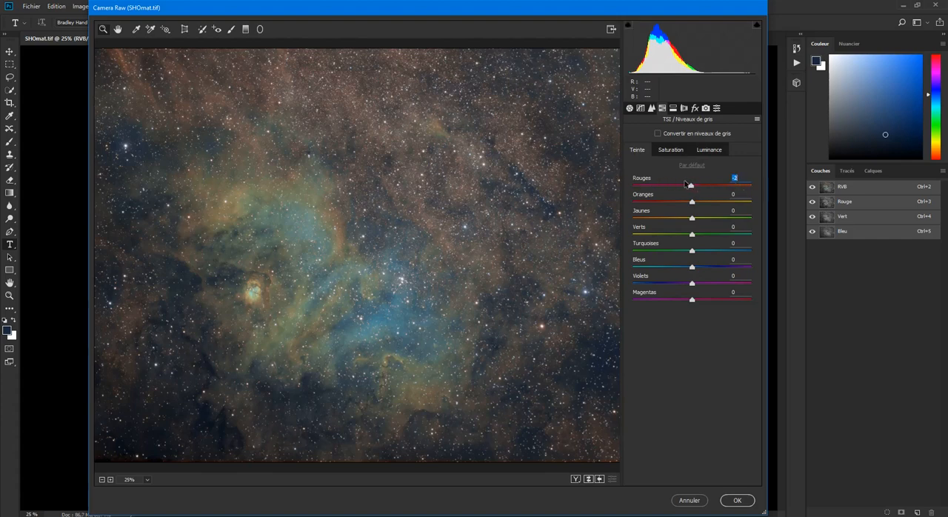
drag(825, 191, 697, 201)
mouse_move(697, 201)
mouse_down()
mouse_move(624, 195)
mouse_move(747, 201)
mouse_move(689, 202)
mouse_up()
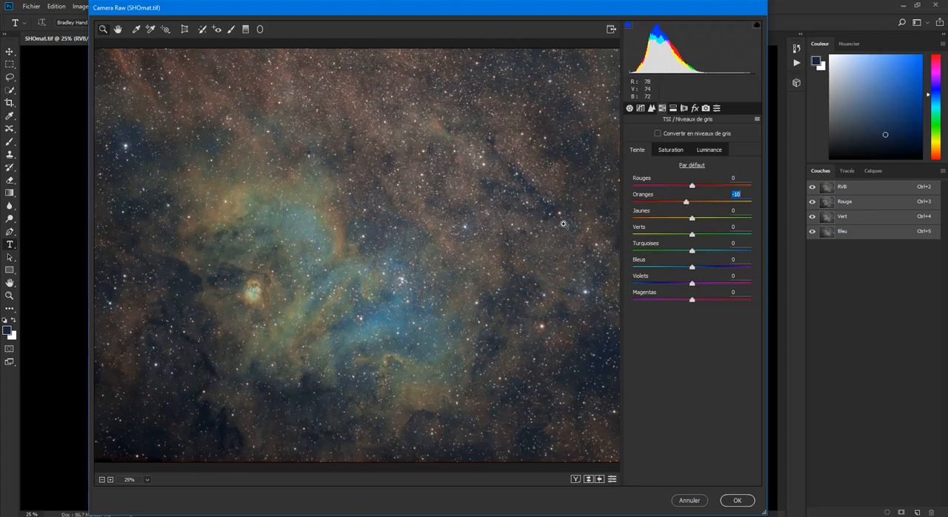
mouse_move(692, 219)
mouse_down()
mouse_move(601, 213)
mouse_move(756, 223)
mouse_move(600, 217)
mouse_move(693, 225)
mouse_up()
Set the saturation of the yellows (Jaunes) to +40 and of the oranges to +11
click(670, 150)
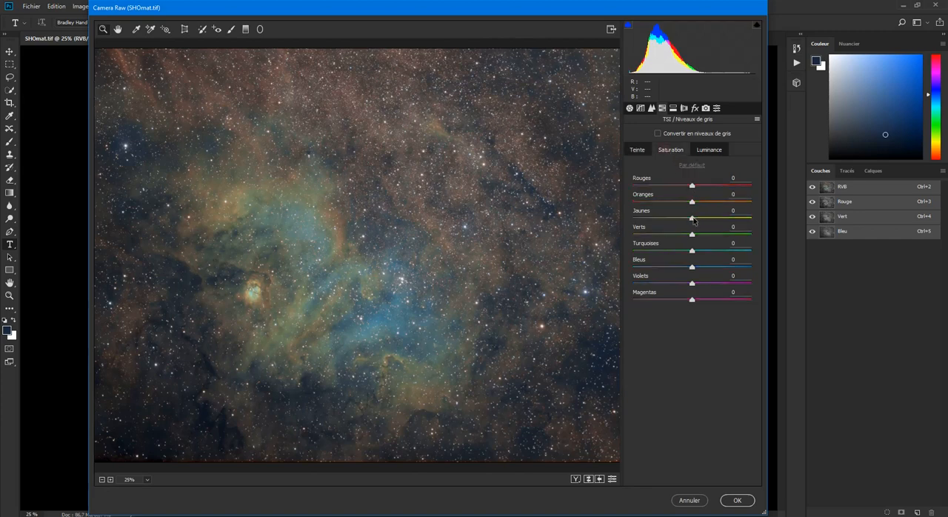
drag(693, 219, 716, 219)
drag(693, 203, 695, 204)
drag(698, 205, 699, 207)
drag(698, 206, 698, 206)
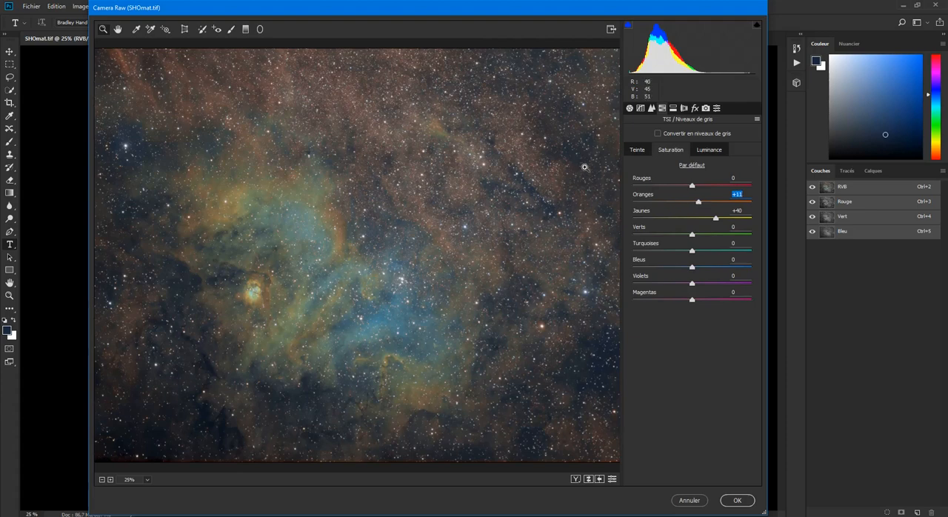
Shift the hue of the turquoises slightly towards blue and try a small adjustment of the blues' hue
click(635, 154)
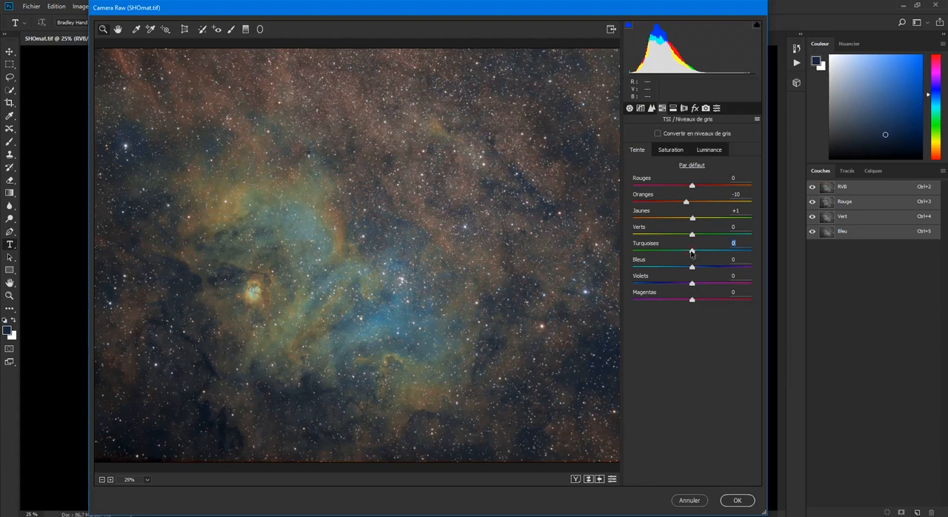
mouse_move(691, 252)
mouse_down()
mouse_move(630, 252)
mouse_move(763, 253)
mouse_move(695, 254)
mouse_up()
mouse_move(691, 268)
mouse_down()
mouse_move(654, 268)
mouse_move(740, 274)
mouse_move(658, 275)
mouse_move(690, 273)
mouse_up()
double_click(691, 268)
click(695, 252)
drag(695, 252, 698, 253)
Set the luminance of the yellows to +74, raise that of the blues moderately and apply the Camera Raw filter
click(710, 153)
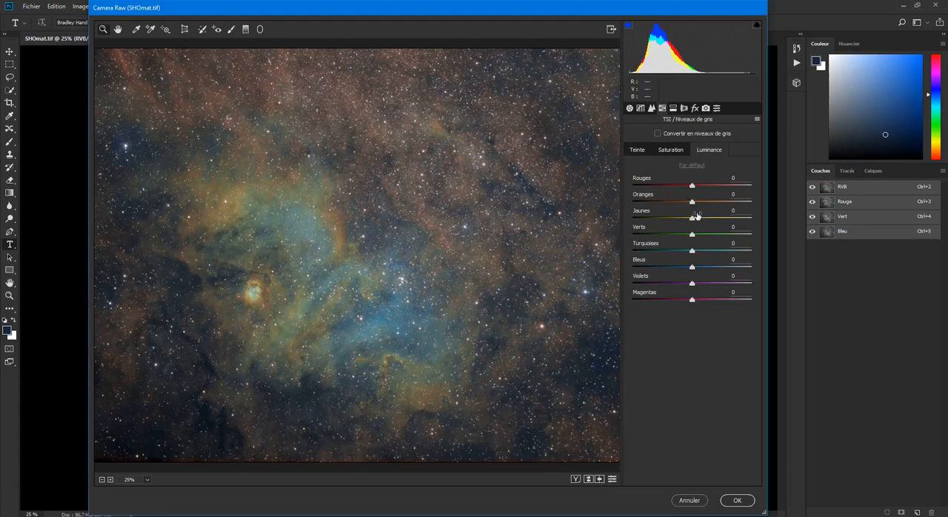
drag(690, 220, 736, 219)
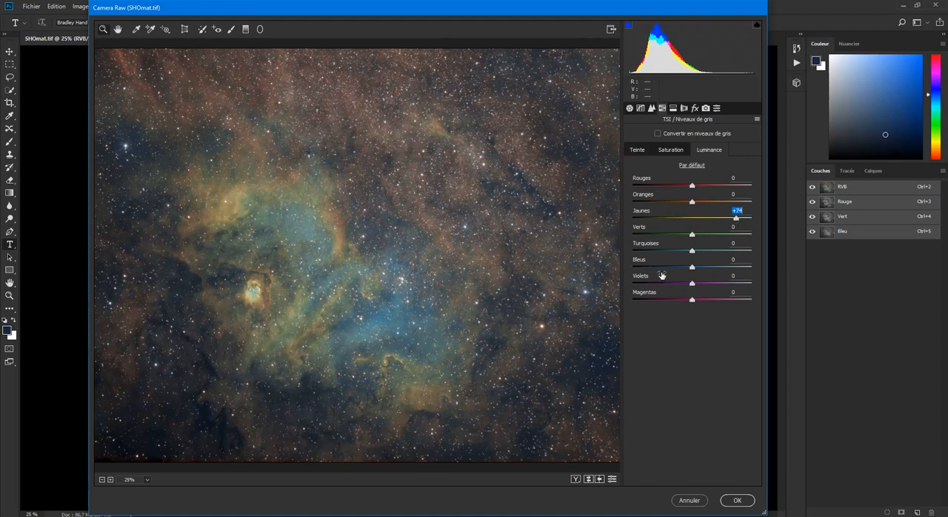
mouse_move(692, 271)
mouse_down()
mouse_move(716, 271)
mouse_move(706, 269)
mouse_up()
click(635, 150)
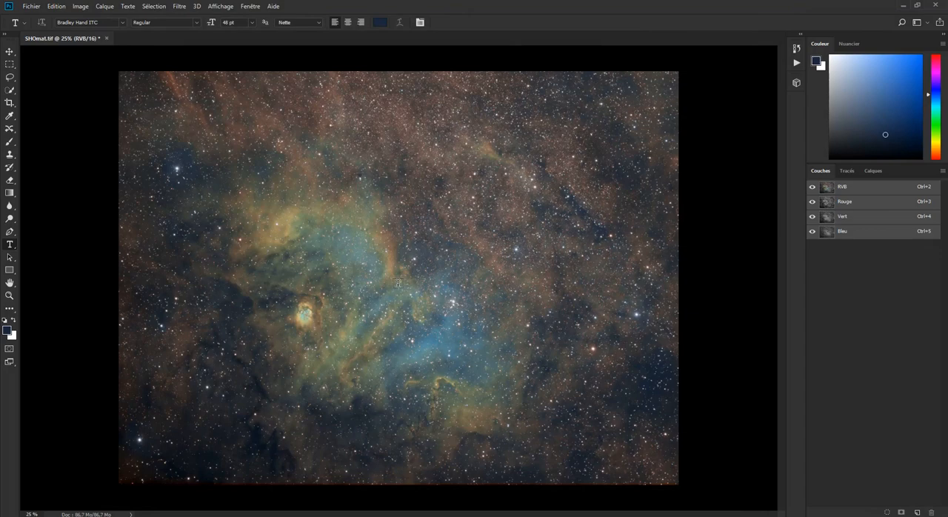
Save the image as a TIFF on the desktop (Bureau), overwriting the existing SHOmat.tif
click(31, 6)
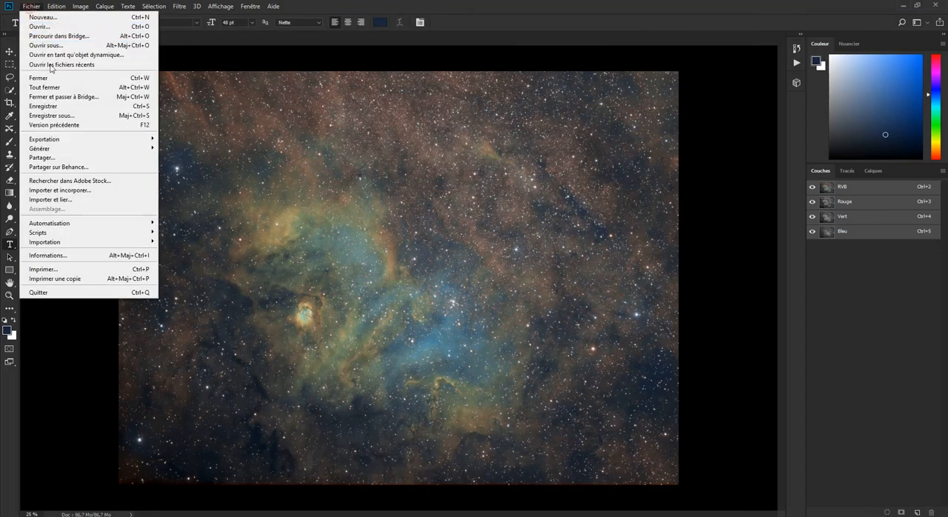
click(62, 117)
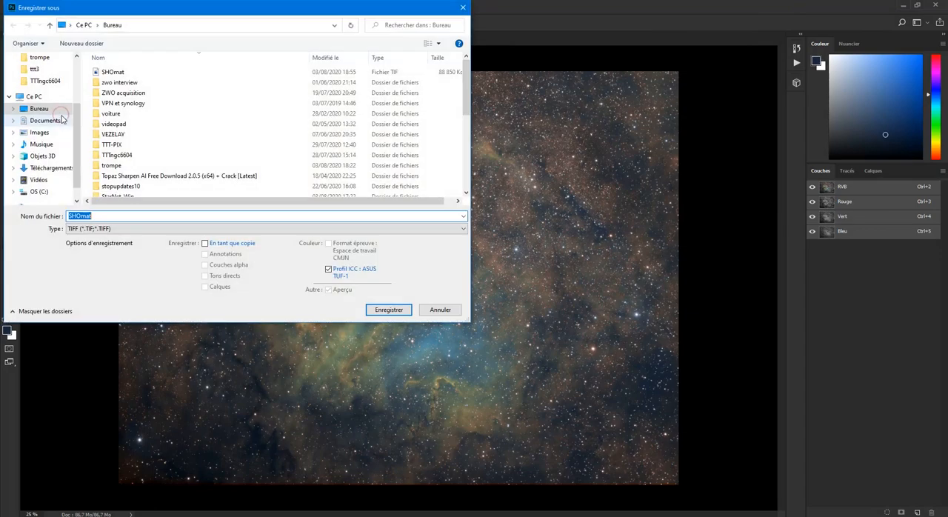
click(382, 316)
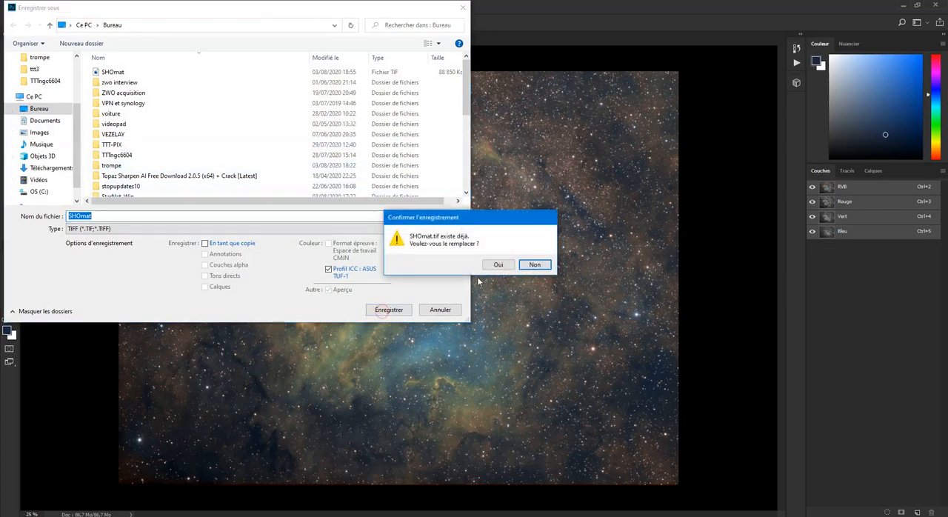
click(496, 263)
click(633, 144)
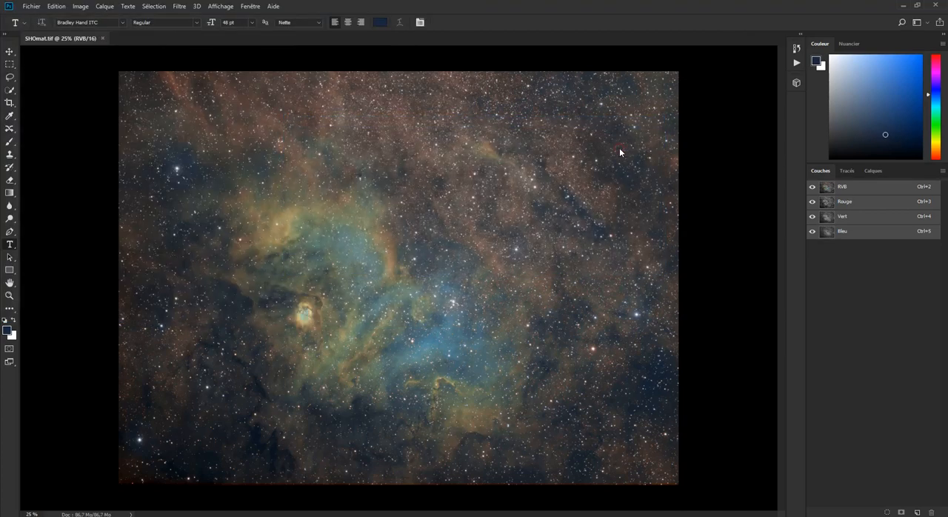
Switch to PixInsight, close the SHOmat workflow notes and open the retouched SHOmat.tif from the desktop
click(901, 5)
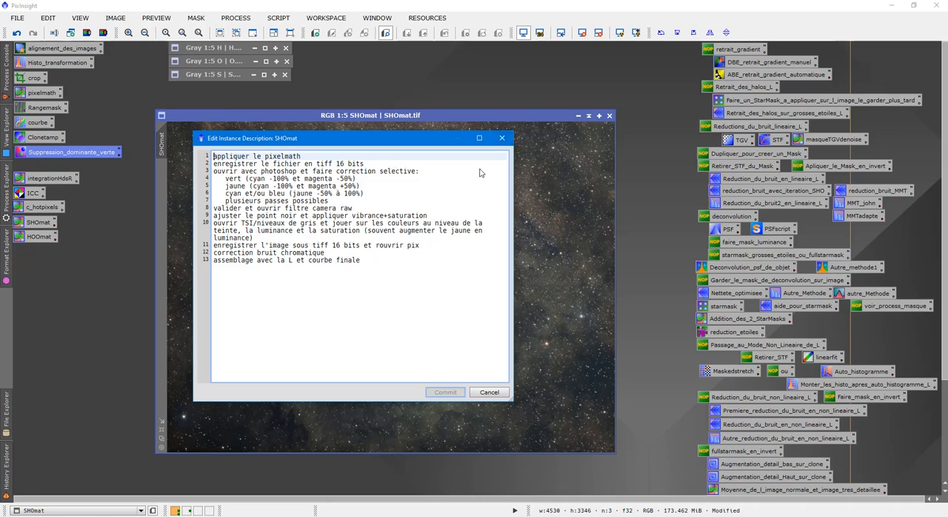
click(501, 138)
double_click(642, 159)
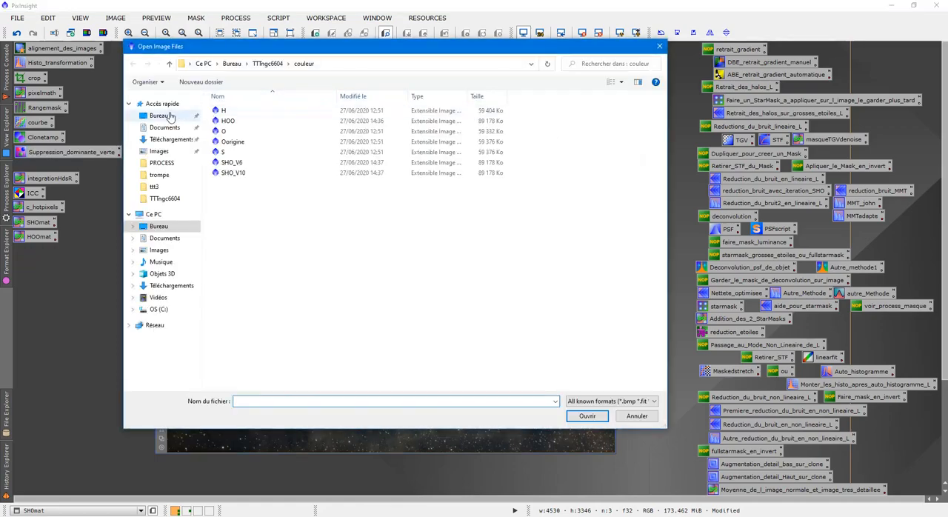
click(166, 116)
click(243, 112)
double_click(243, 112)
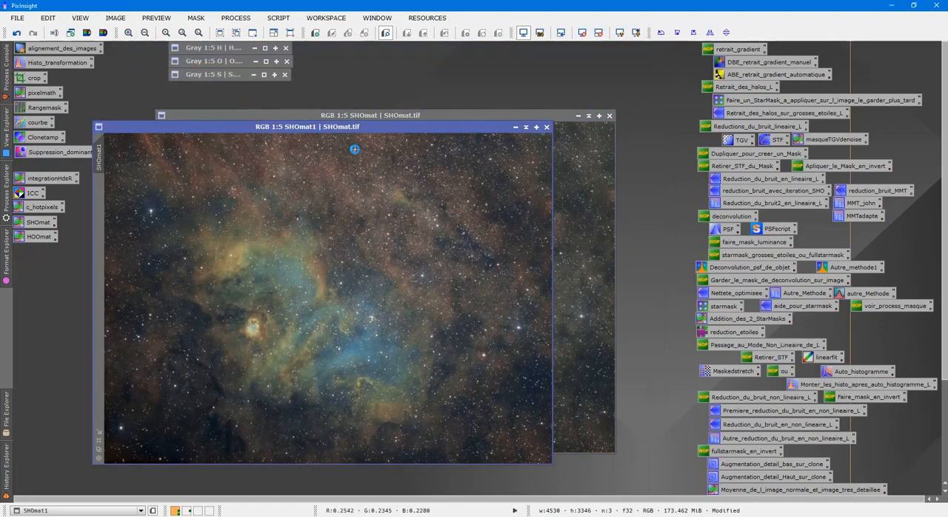
Place the original SHOmat image beside the retouched SHOmat1 for comparison and close the original
drag(465, 117, 688, 128)
click(358, 195)
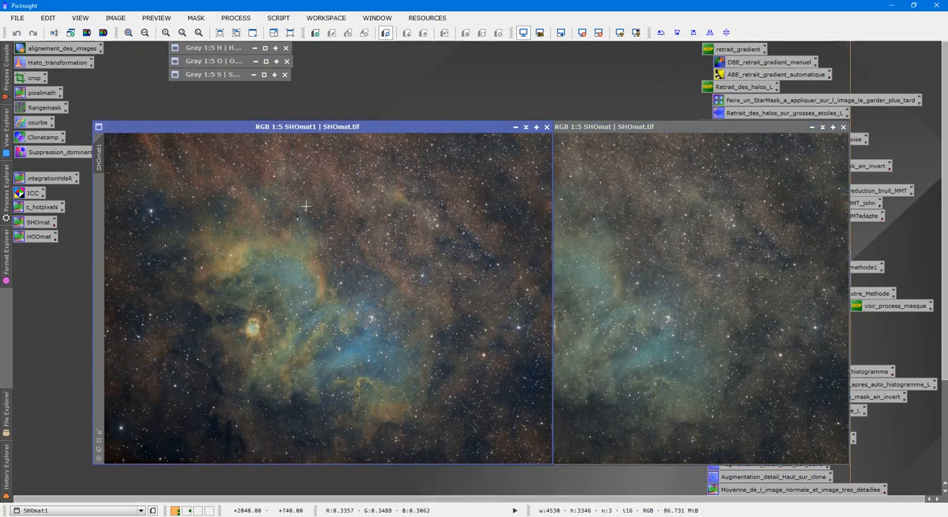
click(842, 126)
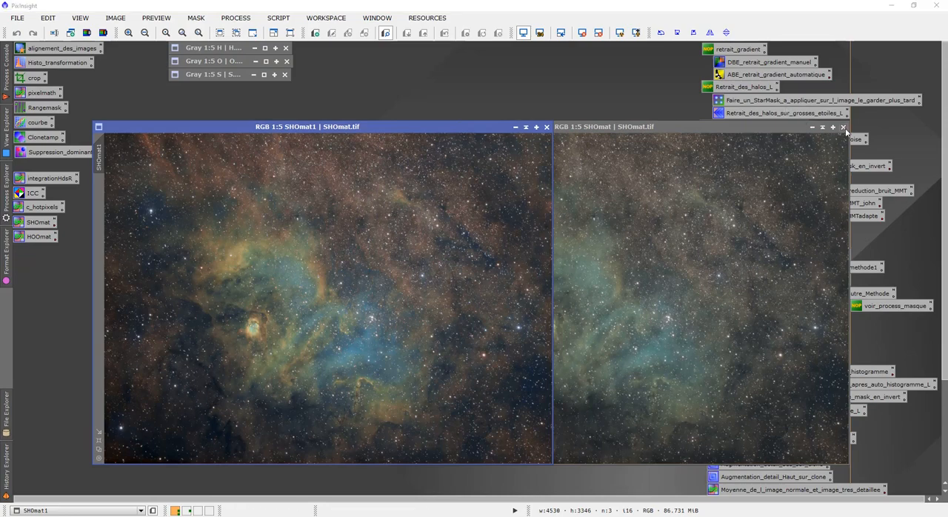
click(453, 287)
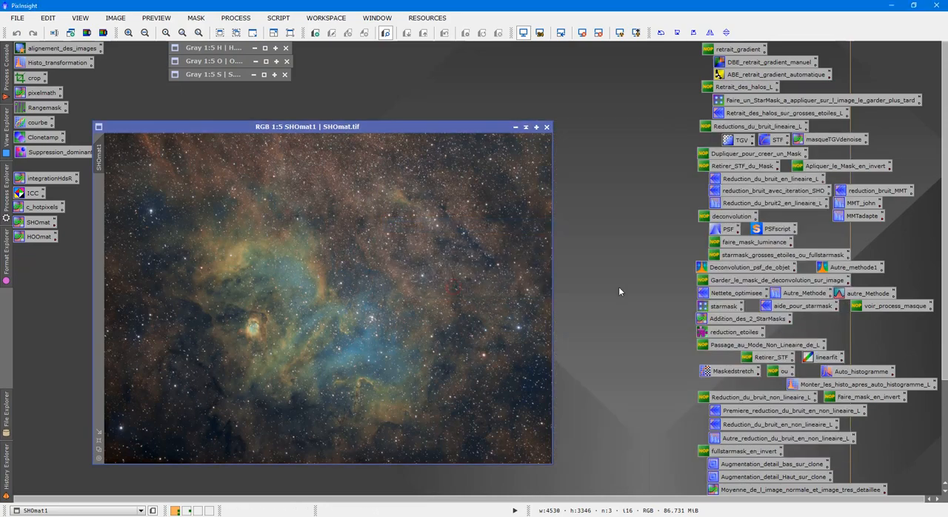
Open the luminance image HL.xisf from the TTTngc6604 folder and place it beside SHOmat1
double_click(618, 286)
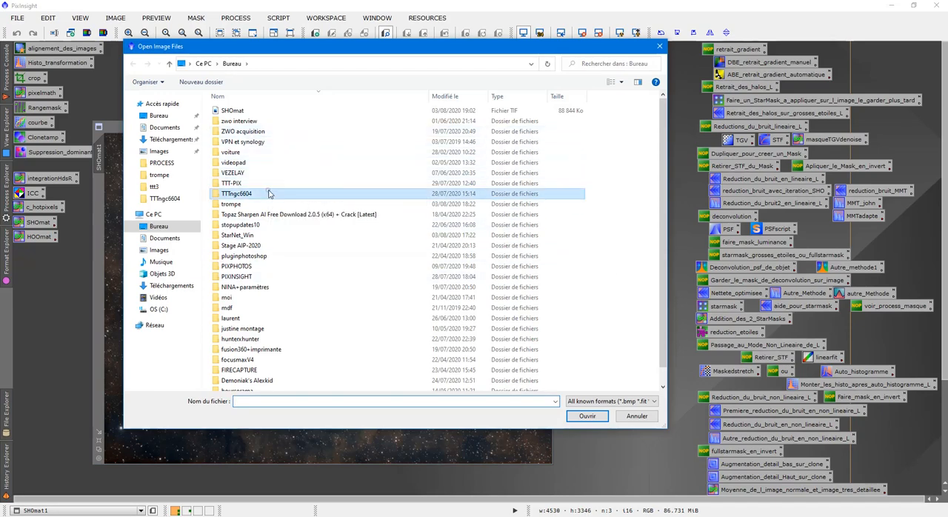
double_click(266, 193)
double_click(504, 148)
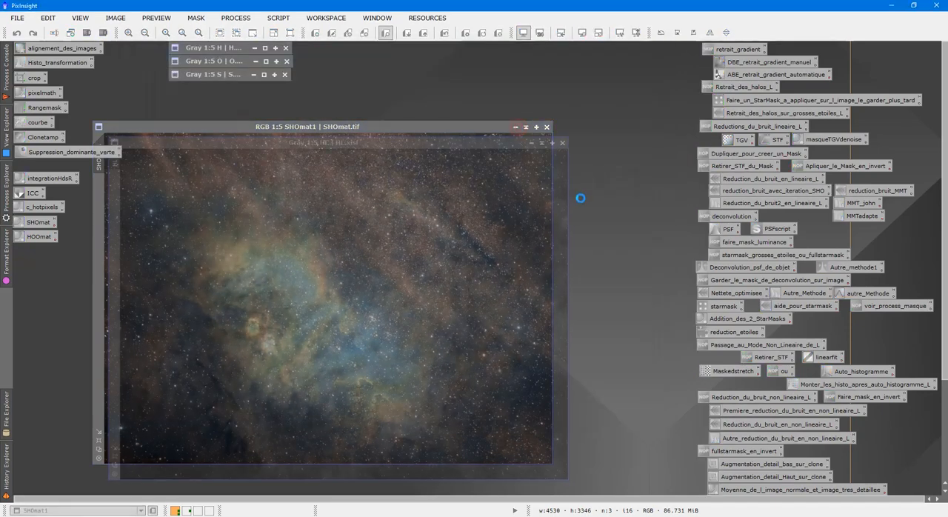
drag(449, 142, 710, 126)
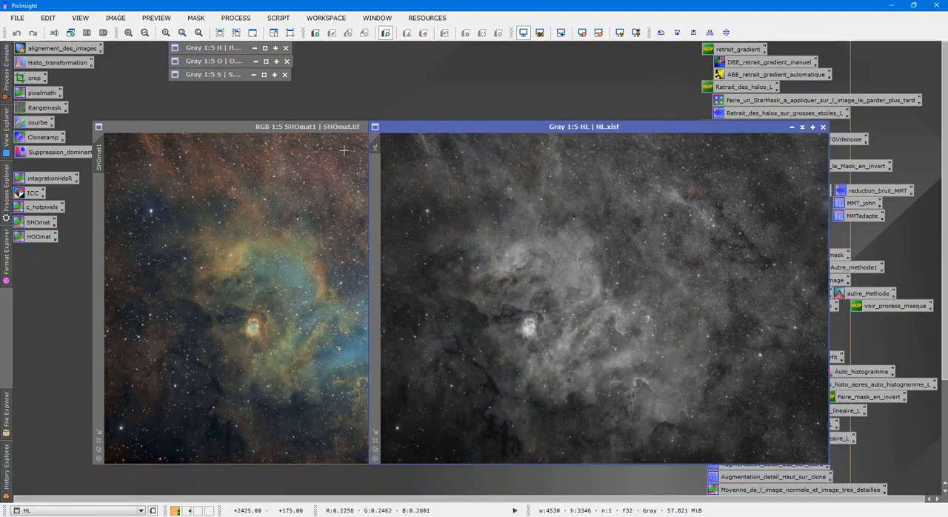
Shape a gentle RGB/K contrast curve for HL in CurvesTransformation with live preview, using points near 0.25/0.25 and 0.71/0.77
double_click(38, 122)
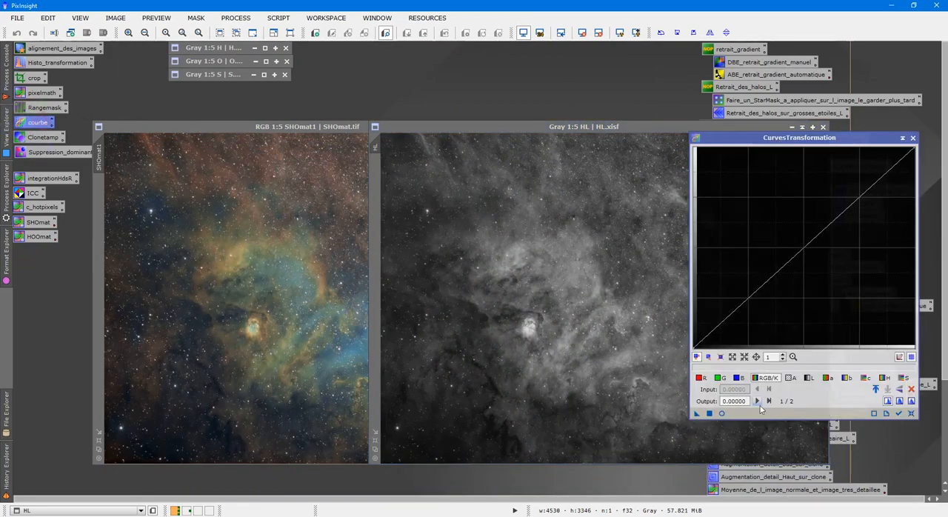
click(722, 413)
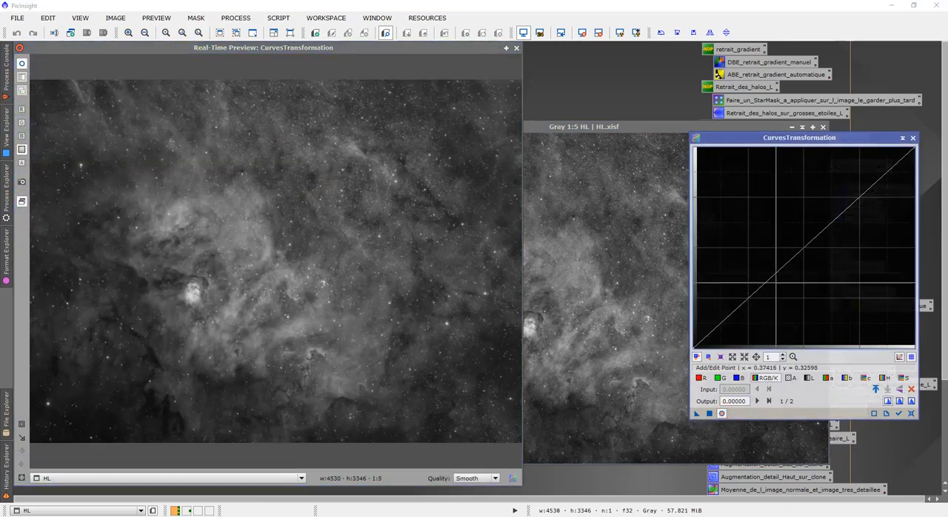
click(855, 196)
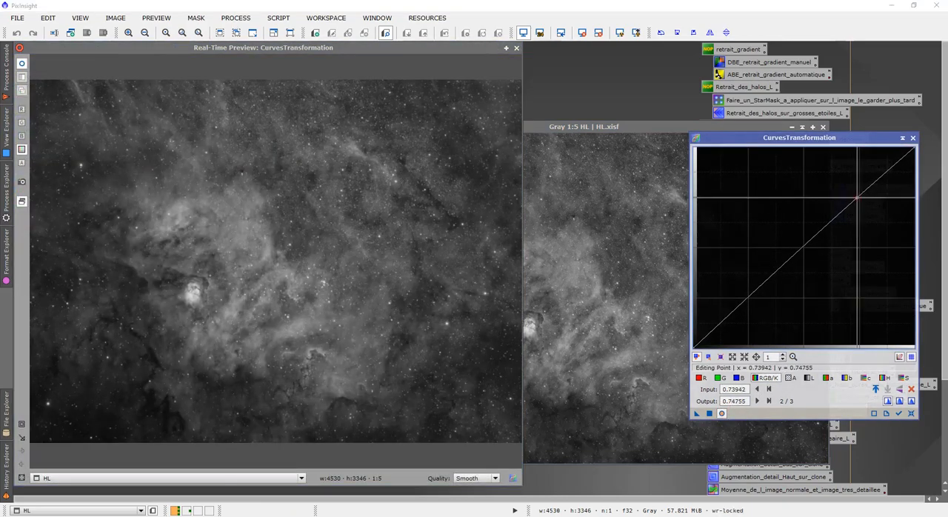
drag(855, 195, 853, 195)
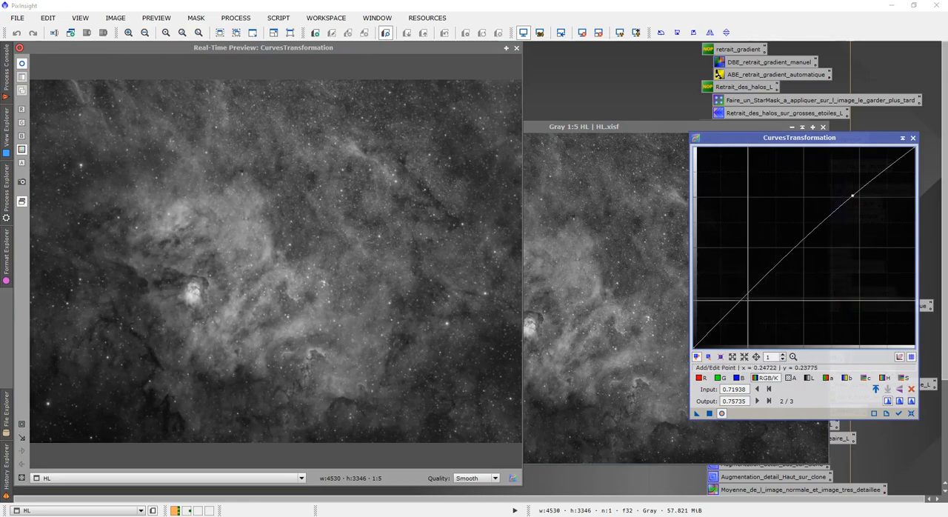
click(747, 301)
drag(747, 299, 749, 296)
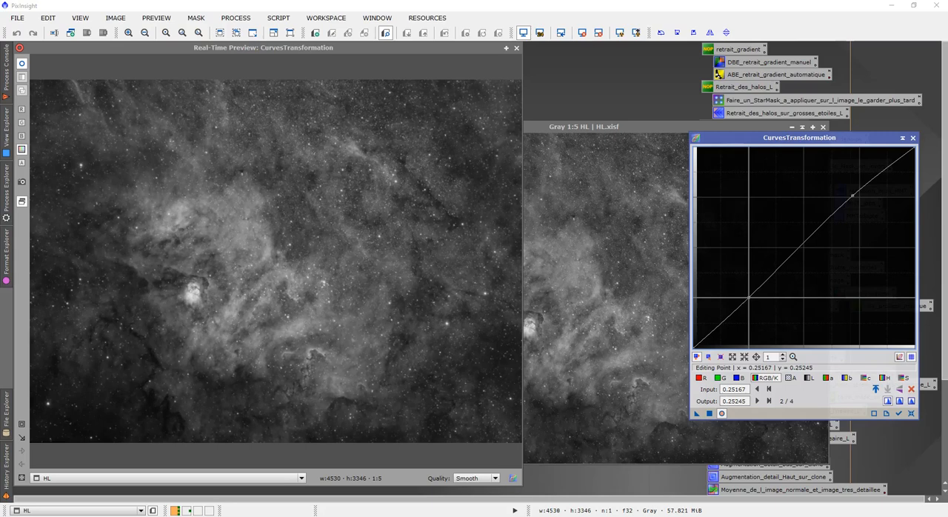
click(852, 196)
drag(852, 196, 851, 193)
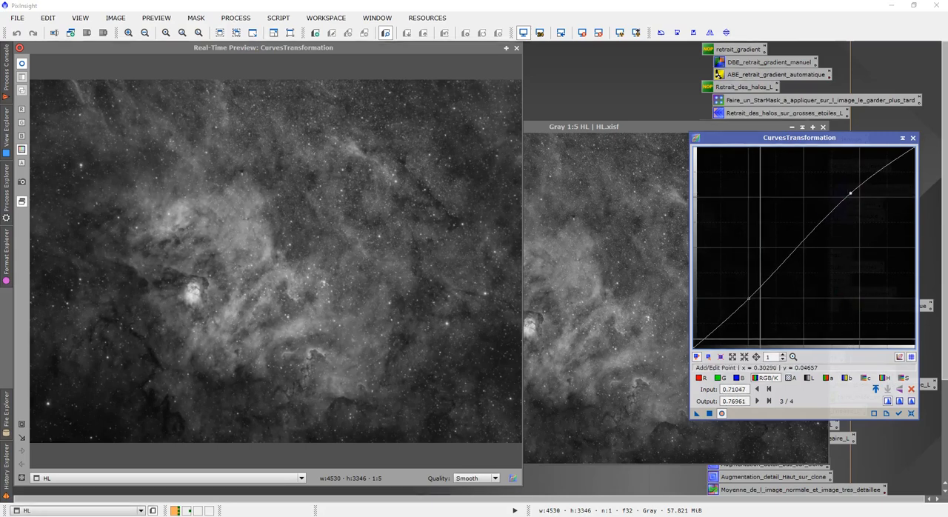
Close the real-time preview, apply the curve to the HL image and close CurvesTransformation
click(518, 49)
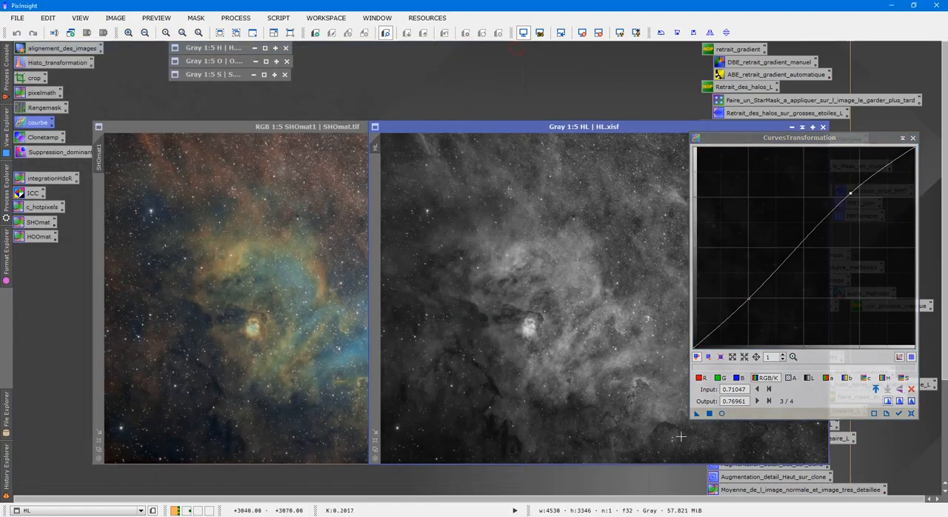
drag(697, 413, 618, 358)
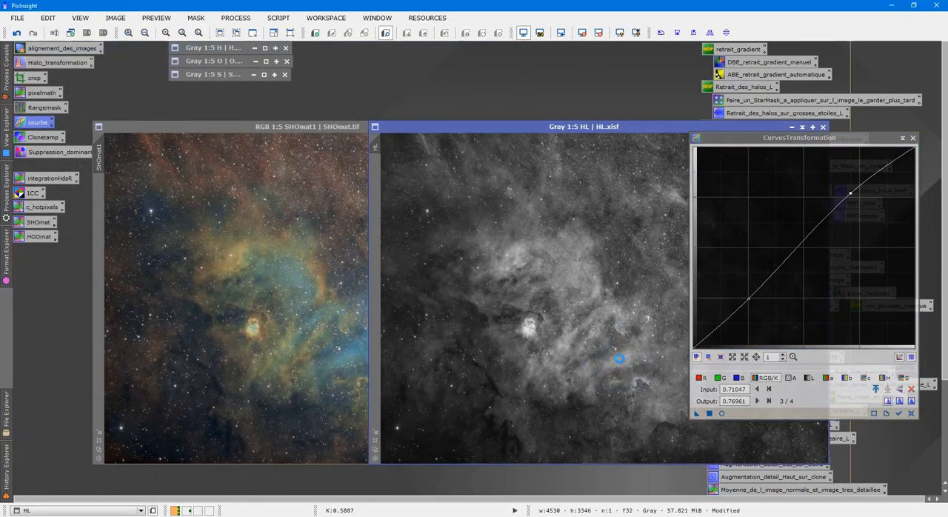
click(912, 138)
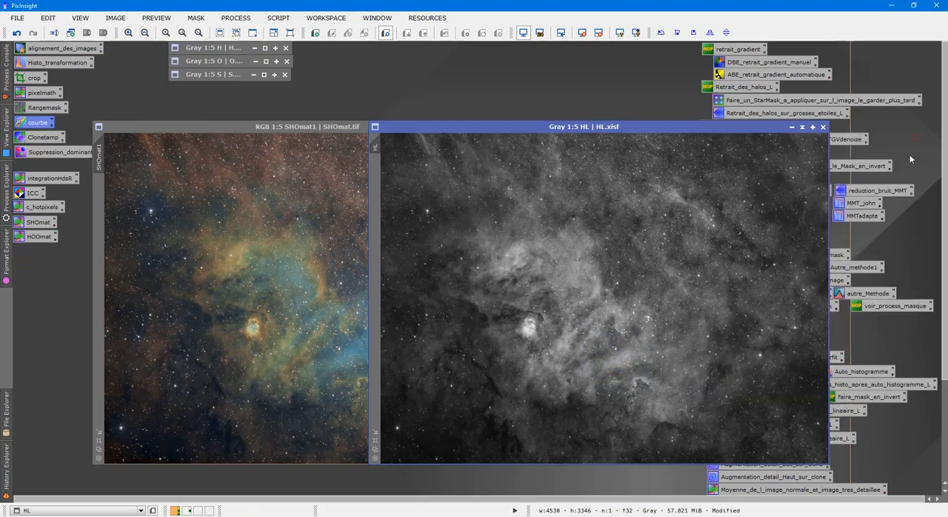
Rename the identifier of the greyscale HL image to Lum
drag(544, 127, 549, 117)
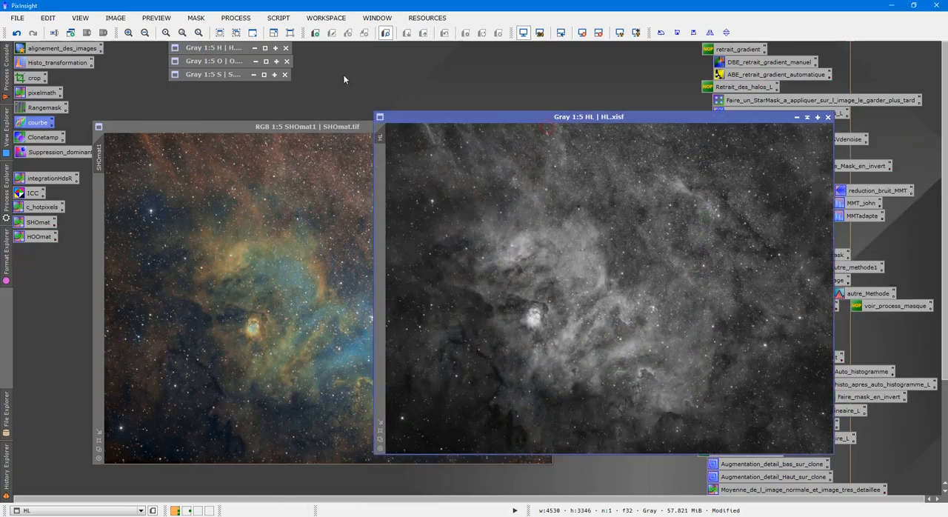
right_click(580, 149)
click(616, 188)
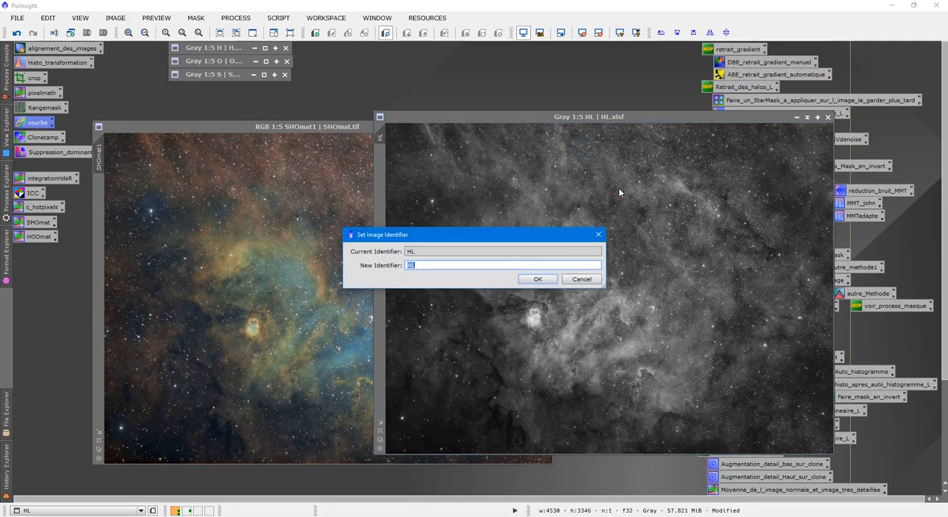
text(Lum)
click(537, 278)
Rename the identifier of the colour image SHOmat1 to SHO
right_click(296, 274)
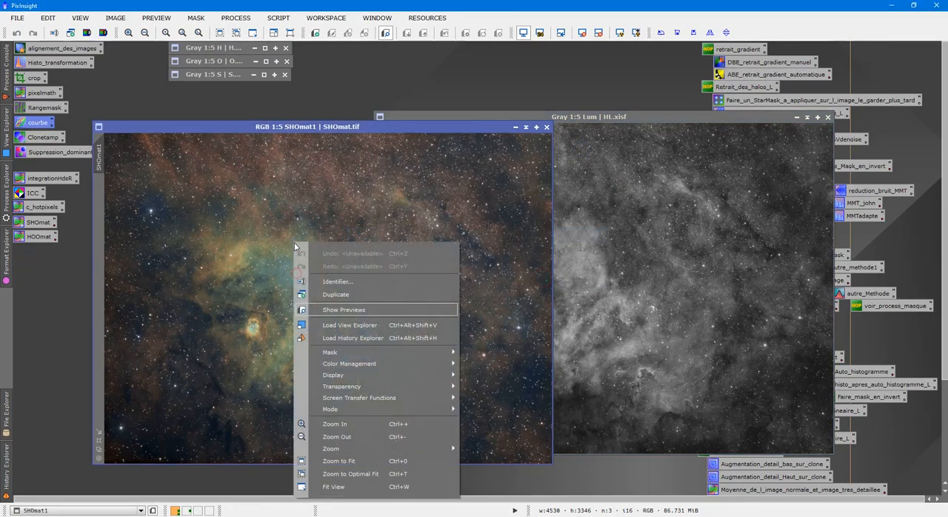
click(335, 276)
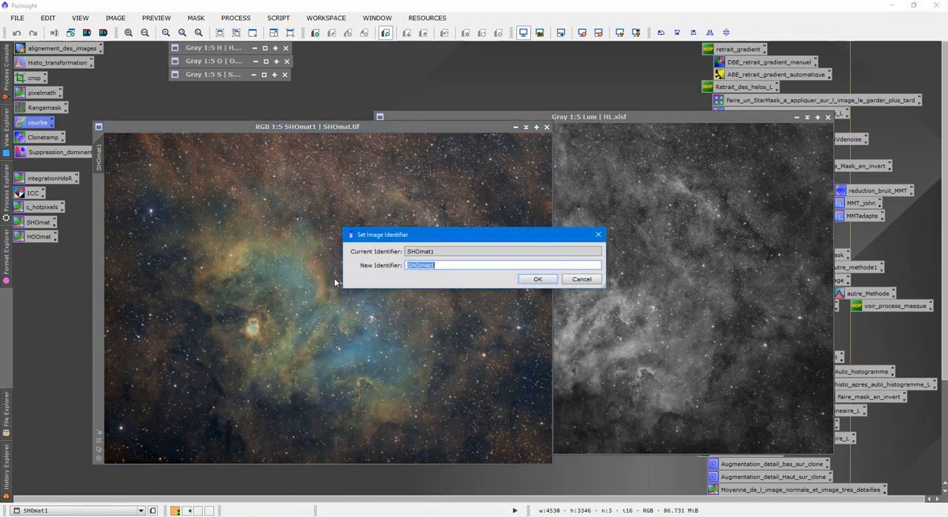
text(SHO)
click(537, 279)
Open the LRGBCombination process and disable its R, G and B channels, leaving only L enabled
click(574, 220)
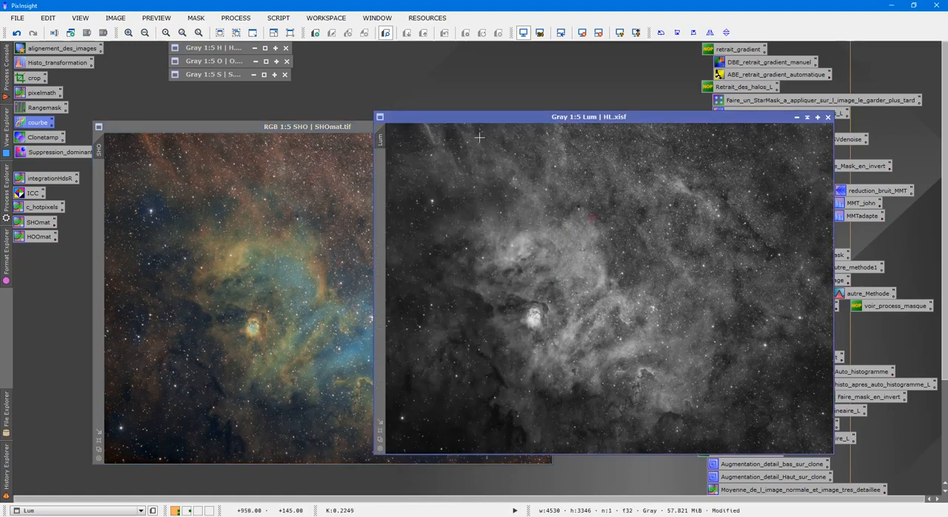
click(235, 18)
mouse_move(272, 37)
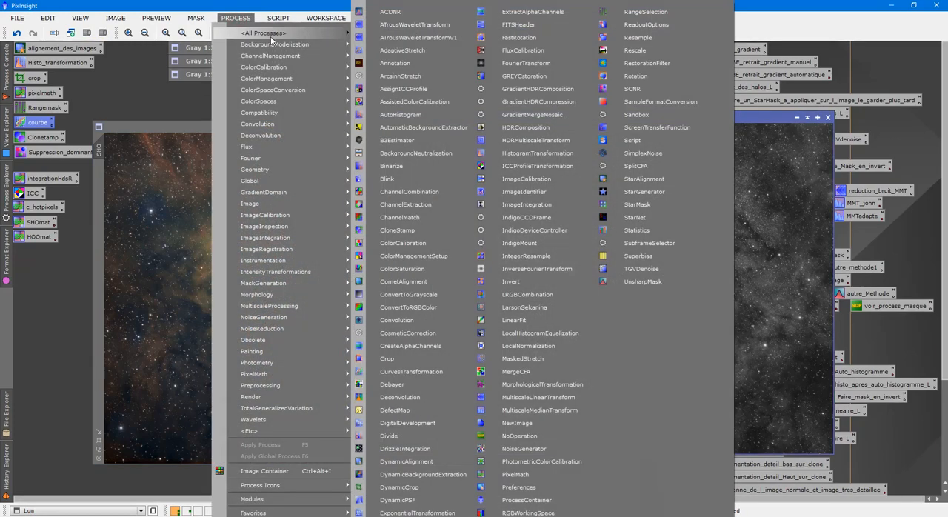
click(527, 294)
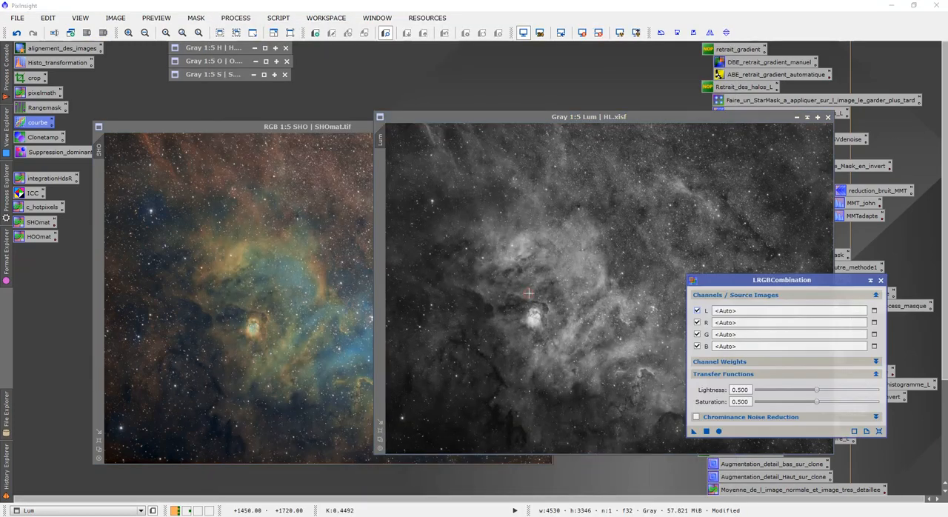
click(696, 322)
click(697, 334)
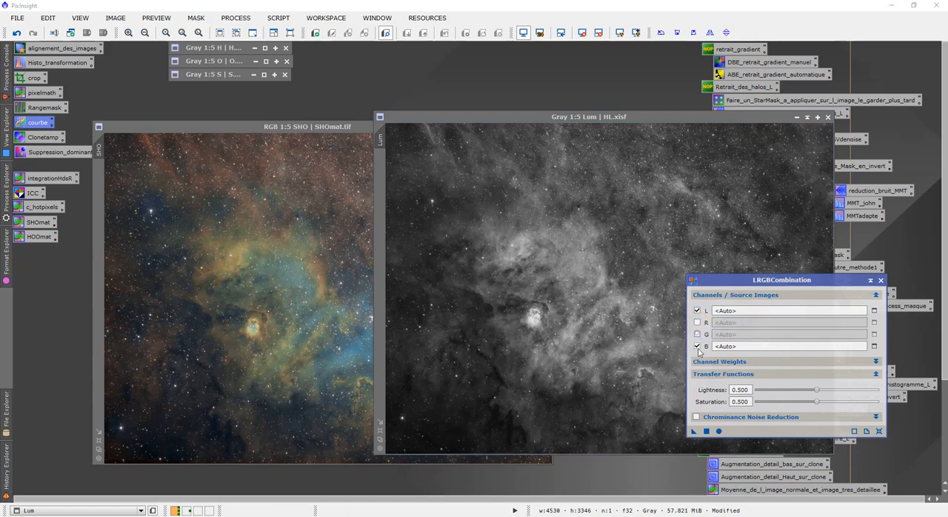
click(697, 346)
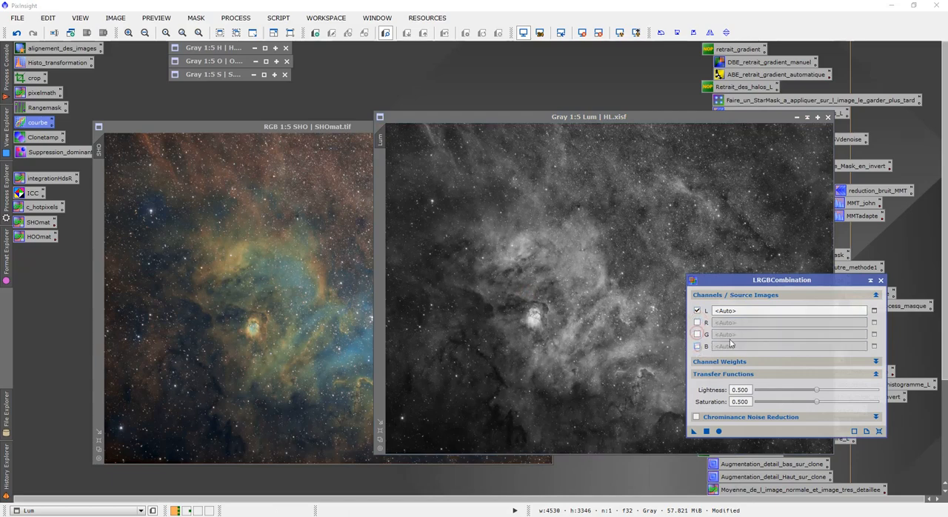
Set Lum as the L source image in LRGBCombination and move the dialog clear of the images
click(875, 311)
click(479, 257)
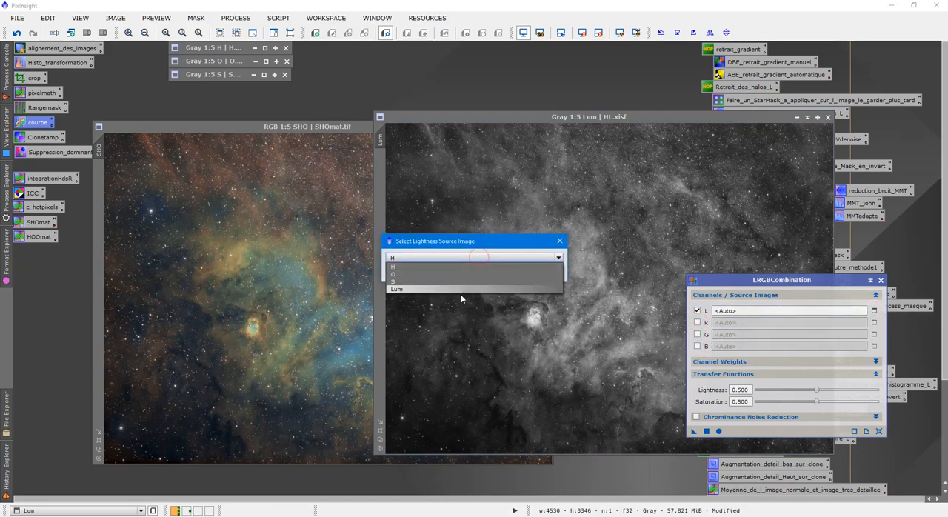
click(460, 290)
click(505, 274)
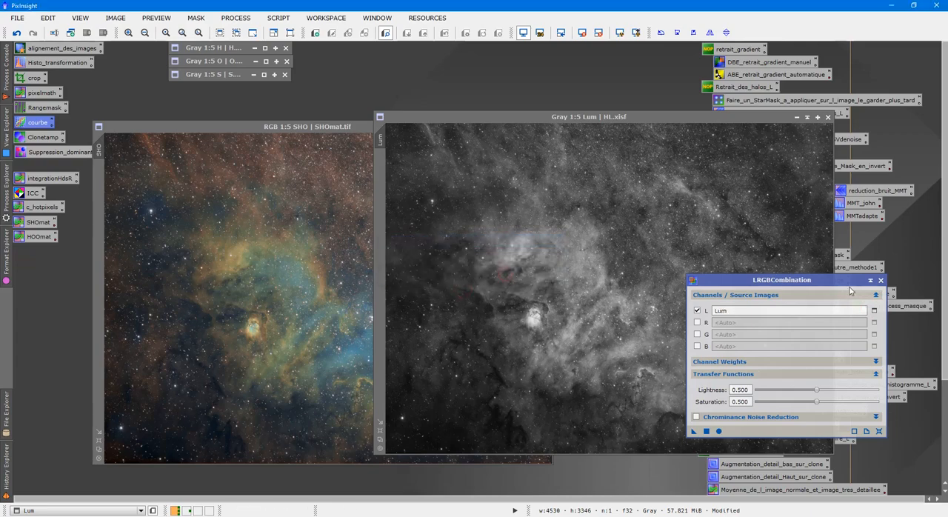
drag(839, 285, 765, 65)
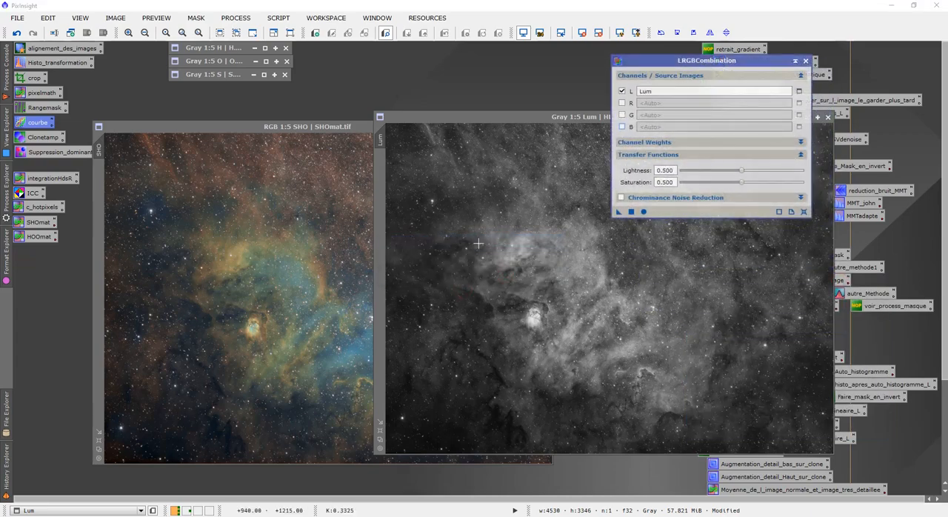
Open the saved Bruit_final ACDNR process, review its chrominance settings and apply the noise reduction to the SHO image
click(318, 234)
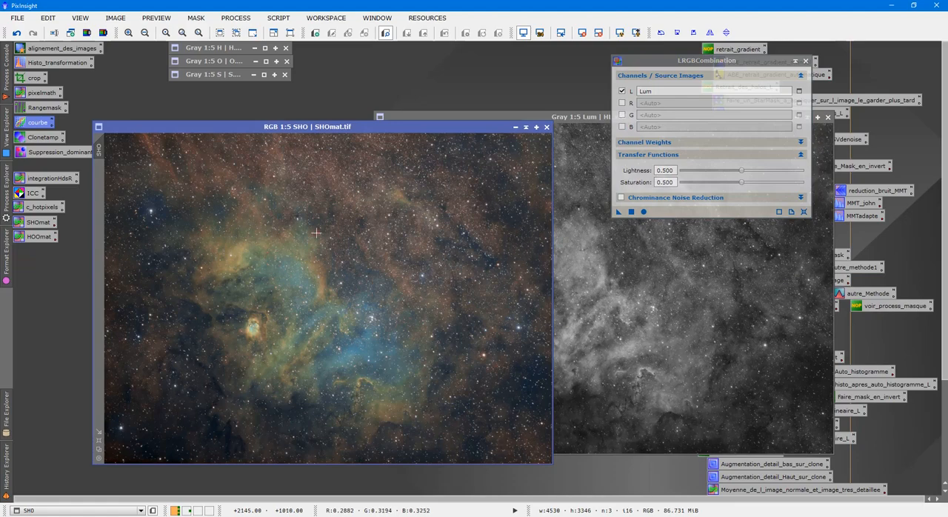
scroll(316, 234, up, 8)
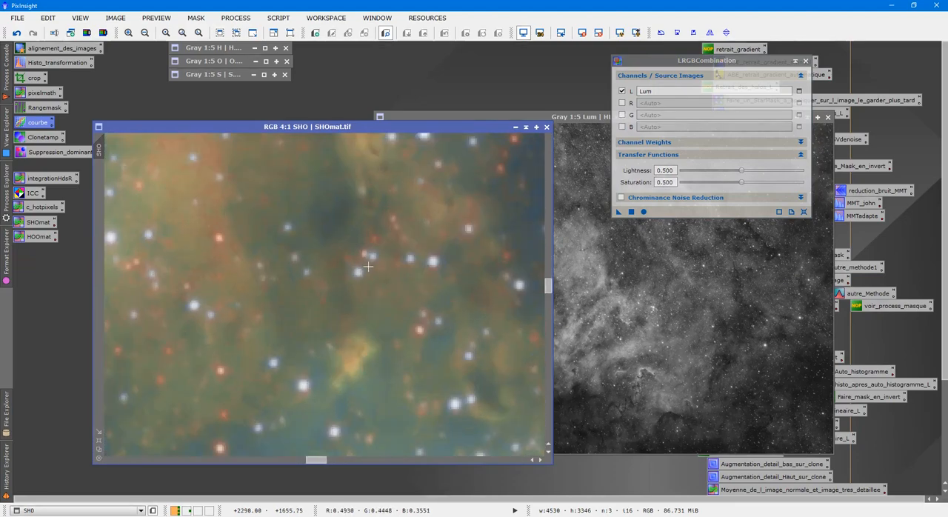
scroll(301, 308, up, 1)
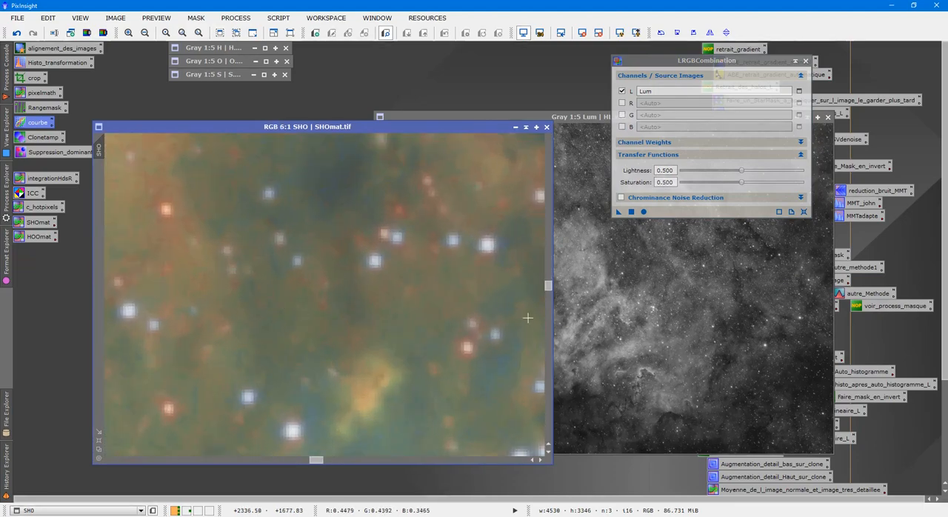
drag(944, 226, 945, 303)
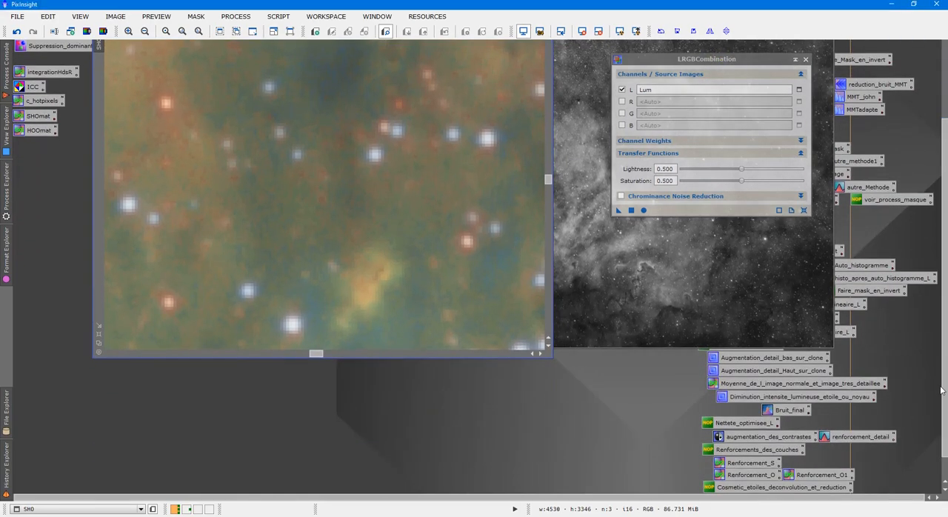
double_click(790, 410)
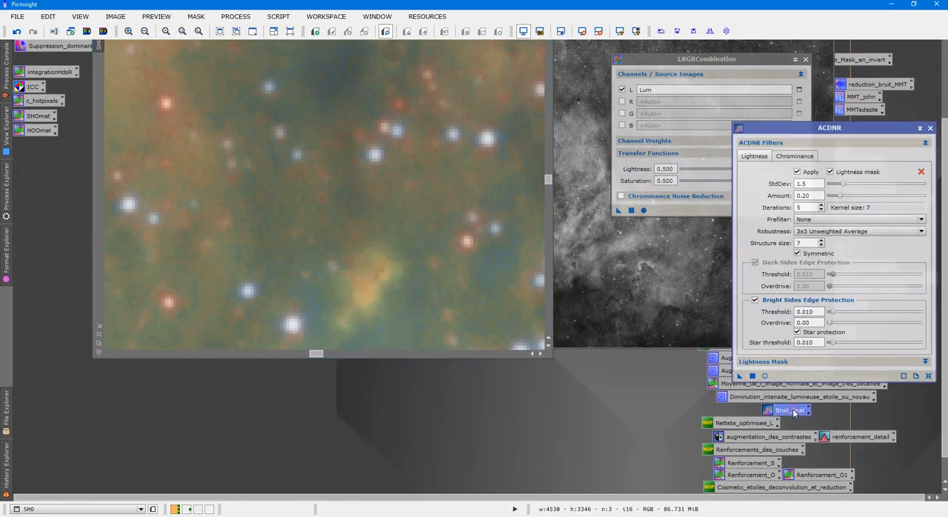
click(799, 155)
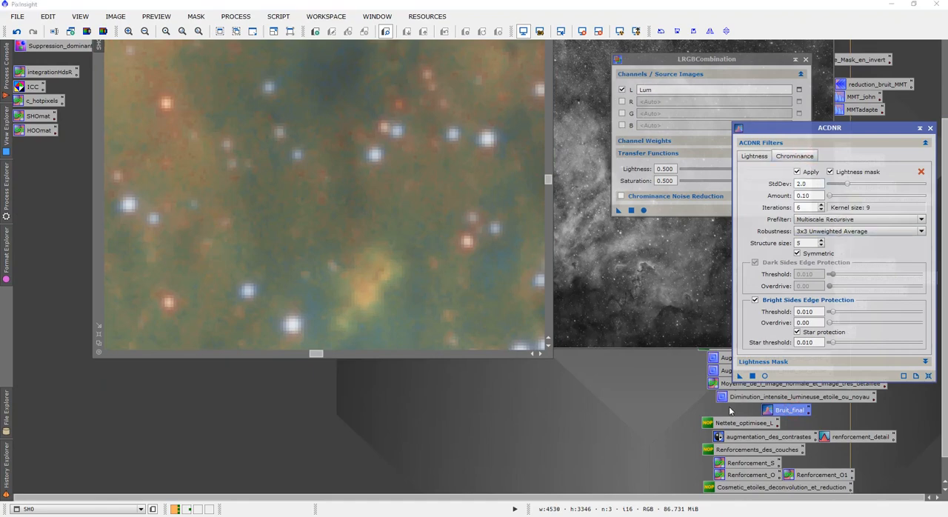
drag(740, 376, 277, 214)
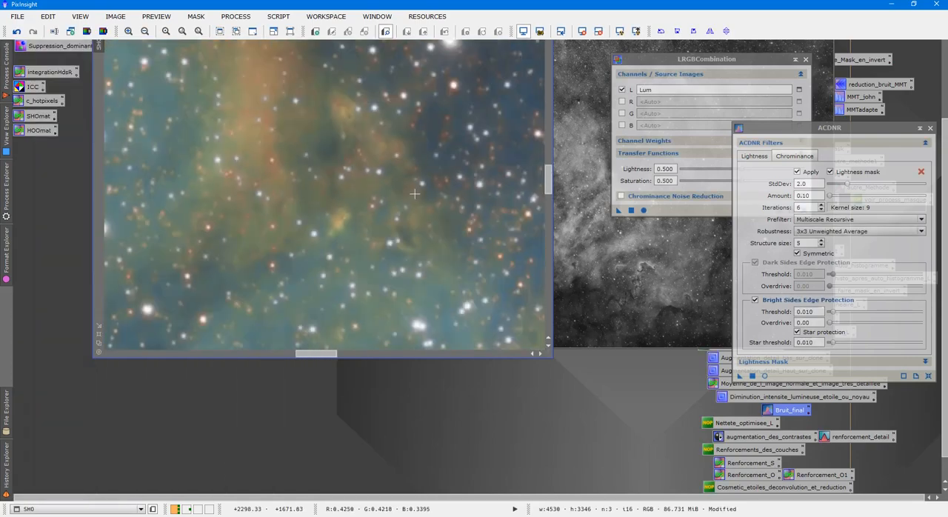
Check the denoised SHO image at different magnifications and close ACDNR
scroll(415, 194, down, 5)
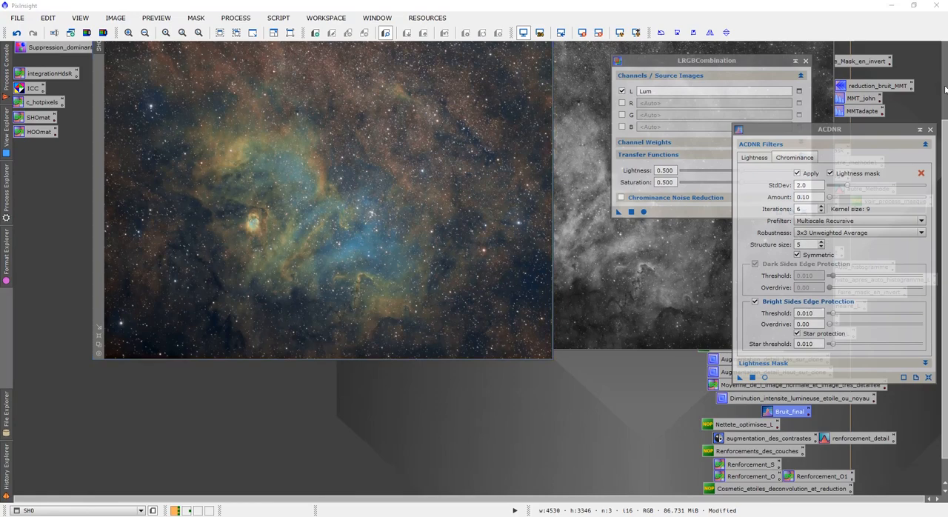
click(943, 89)
click(929, 129)
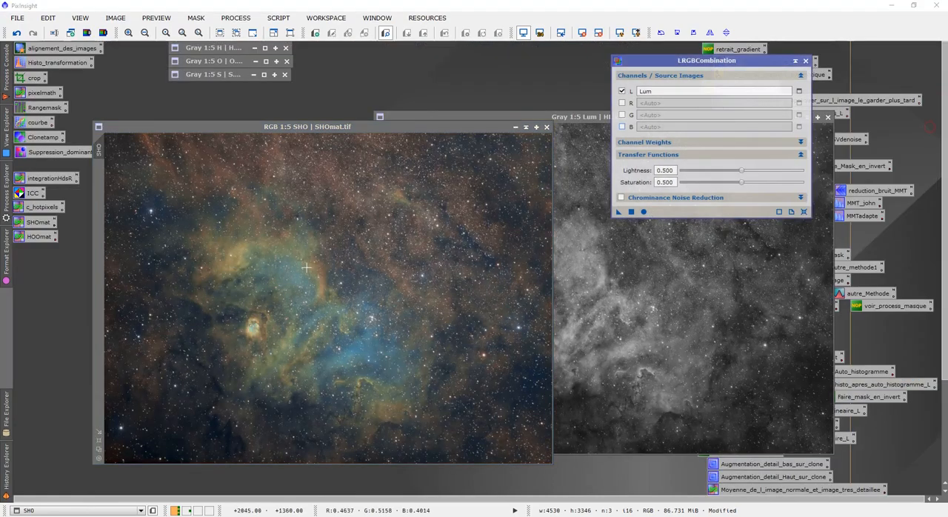
scroll(297, 268, up, 6)
scroll(297, 267, down, 4)
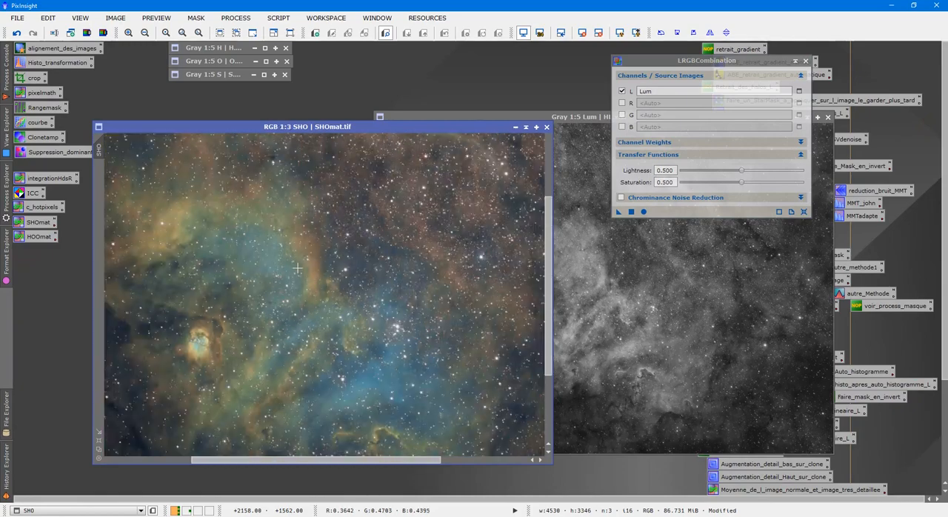
scroll(298, 268, down, 2)
Apply LRGBCombination with the Lum luminance to the SHO image, reposition the image window and close the process
click(679, 296)
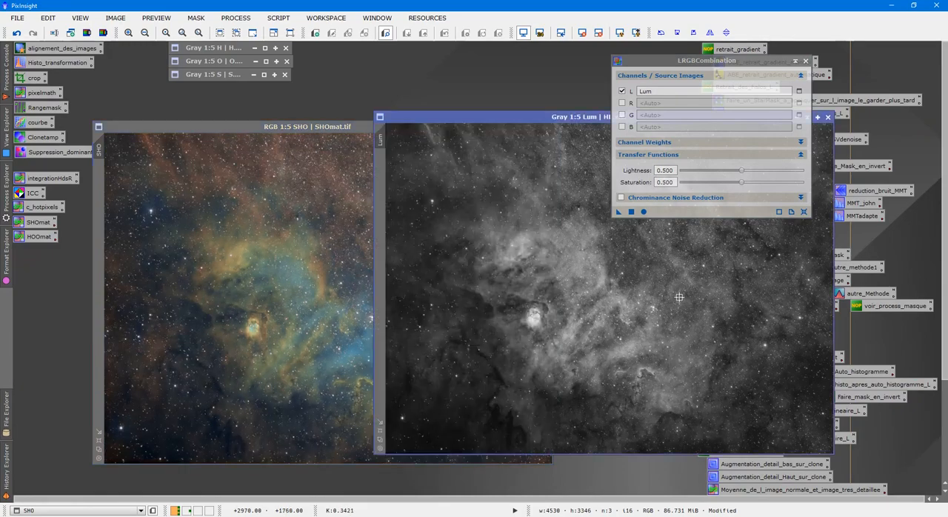
drag(618, 212, 319, 237)
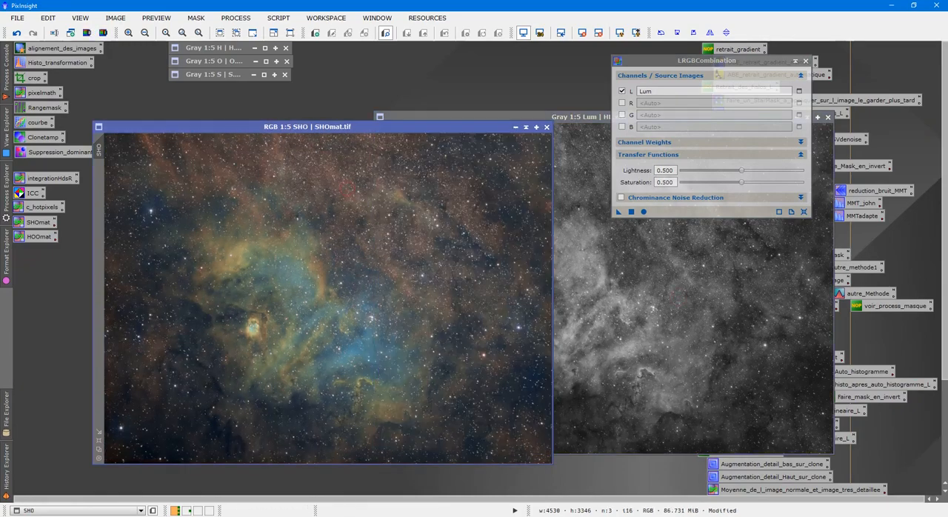
drag(616, 211, 324, 212)
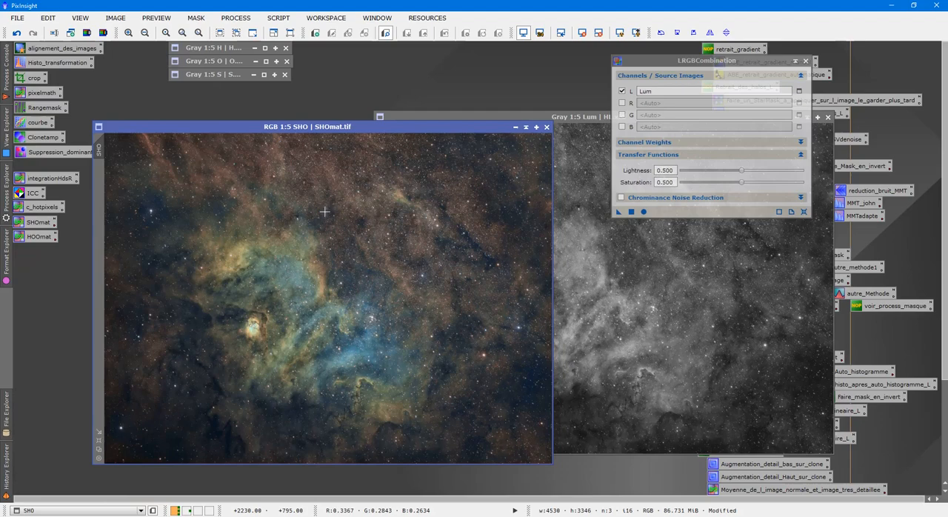
drag(444, 136, 484, 123)
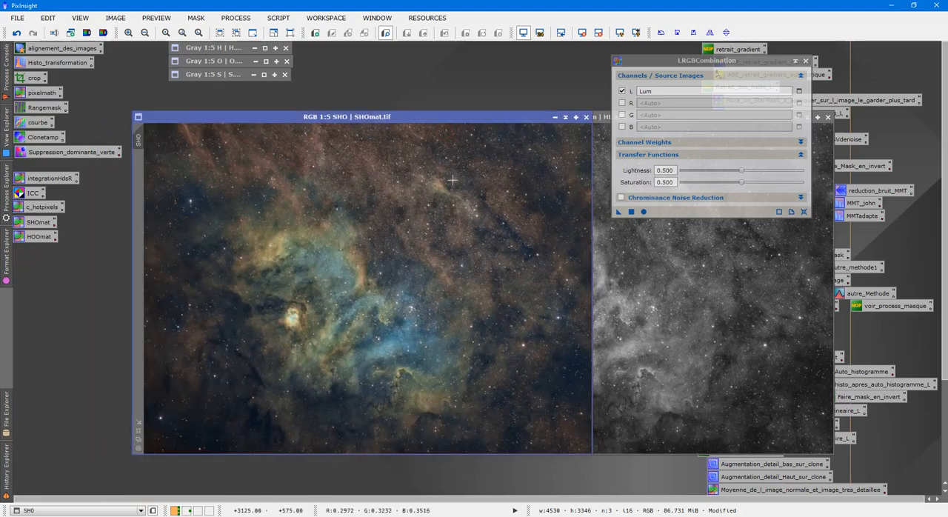
click(806, 61)
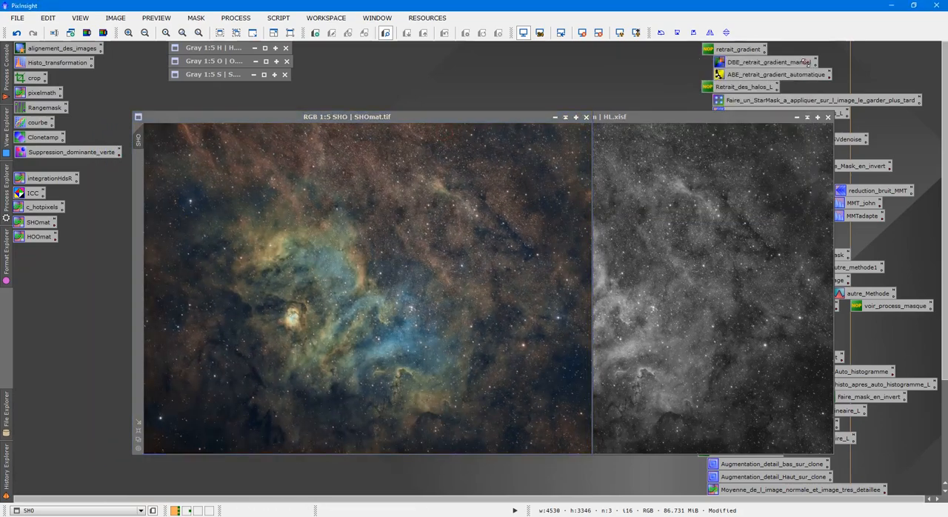
Examine the fine detail of the combined SHO image and compare it before and after adding the luminance
scroll(400, 256, up, 3)
scroll(400, 256, up, 1)
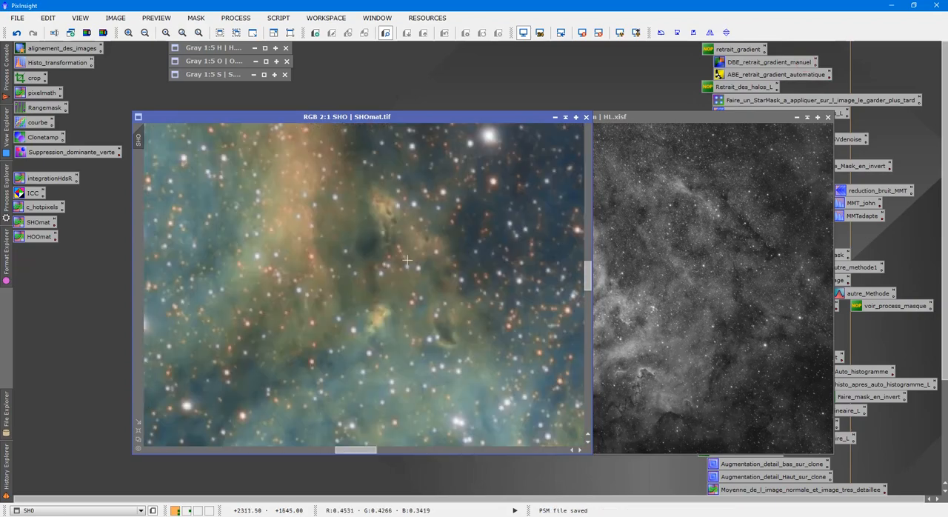
scroll(406, 302, down, 2)
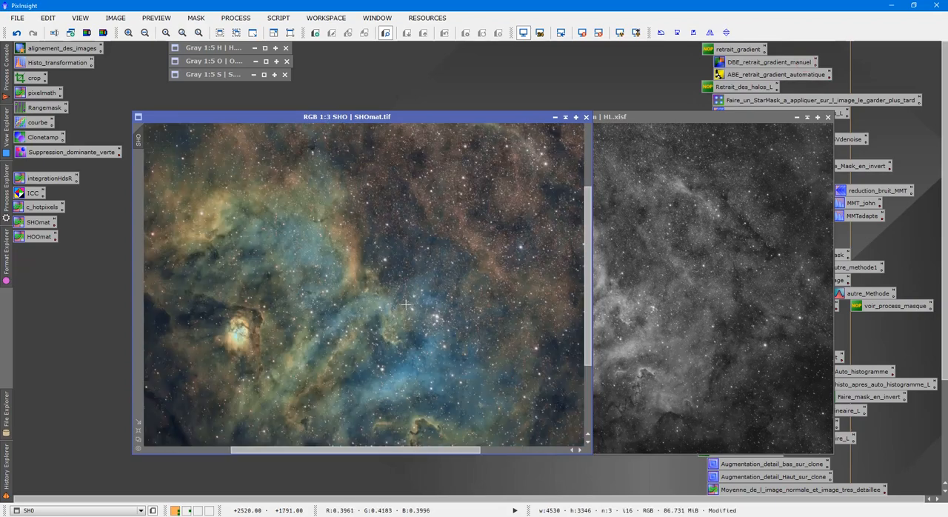
click(673, 262)
click(316, 209)
scroll(317, 209, up, 3)
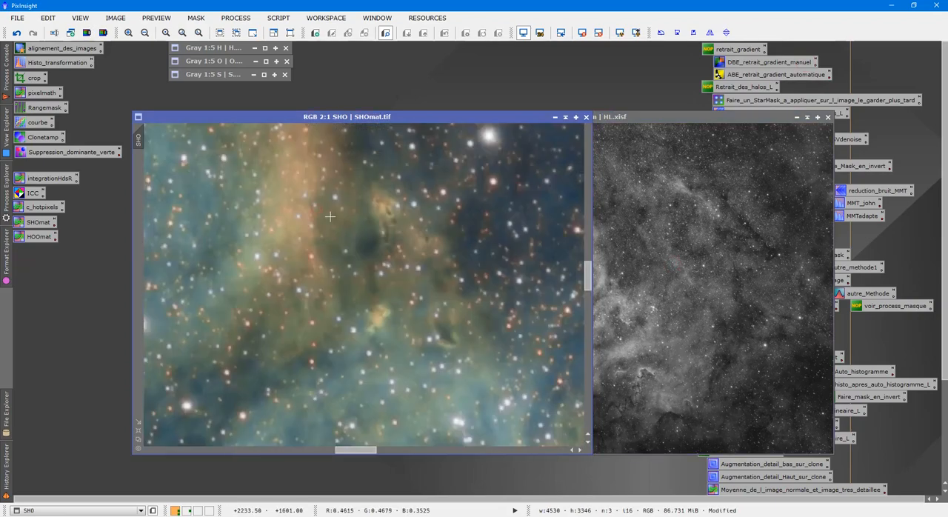
scroll(322, 230, down, 4)
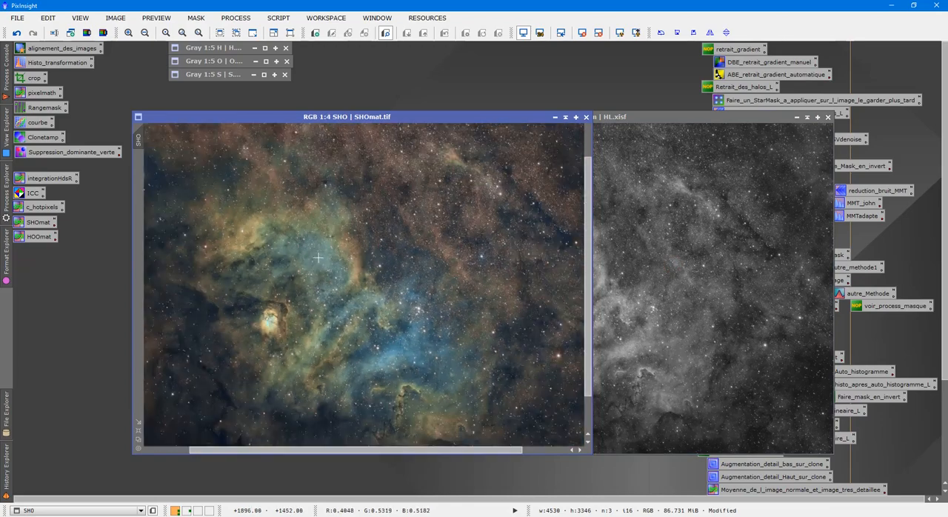
scroll(317, 256, down, 1)
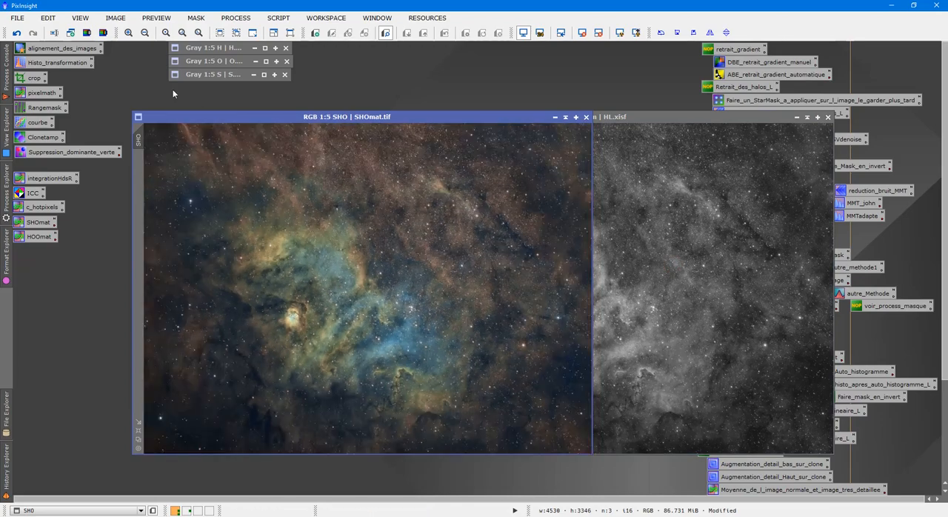
click(17, 34)
click(33, 33)
Open the saved courbe curves process with a real-time preview and raise the chrominance curve midpoint to input 0.51448, output 0.57843
double_click(37, 122)
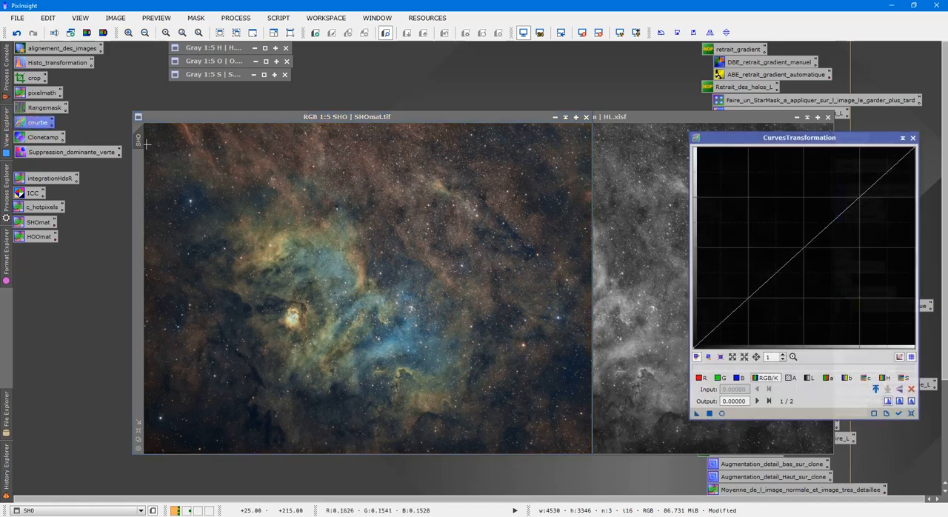
click(723, 414)
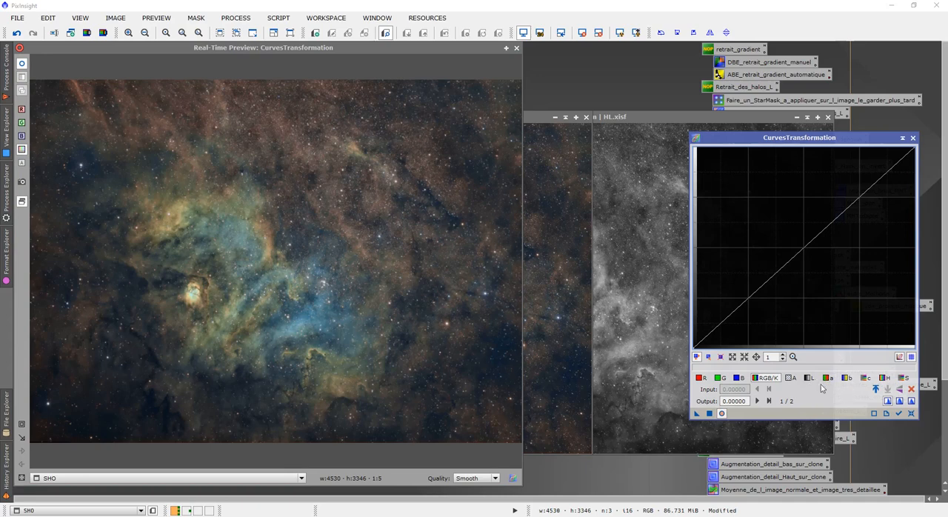
click(864, 378)
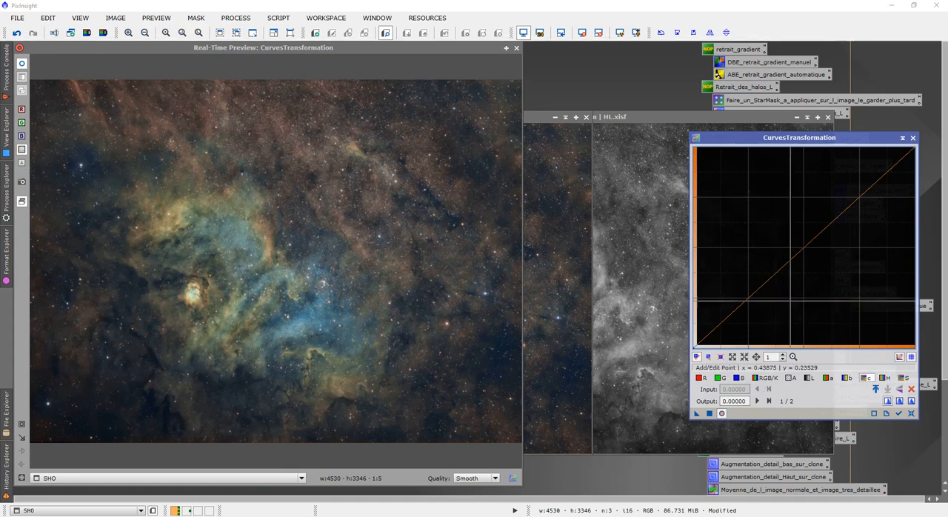
click(808, 232)
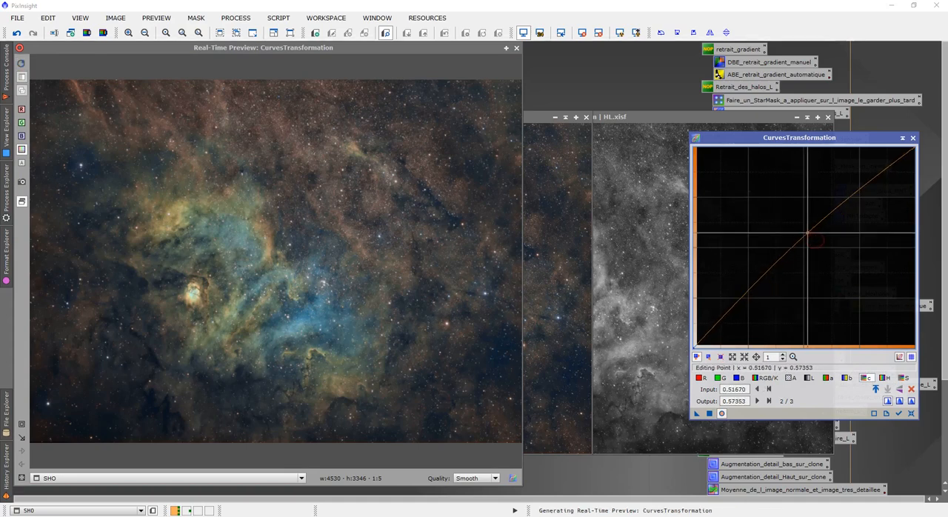
drag(808, 232, 807, 232)
Raise the saturation curve with one point at input 0.55902, output 0.60539
click(900, 379)
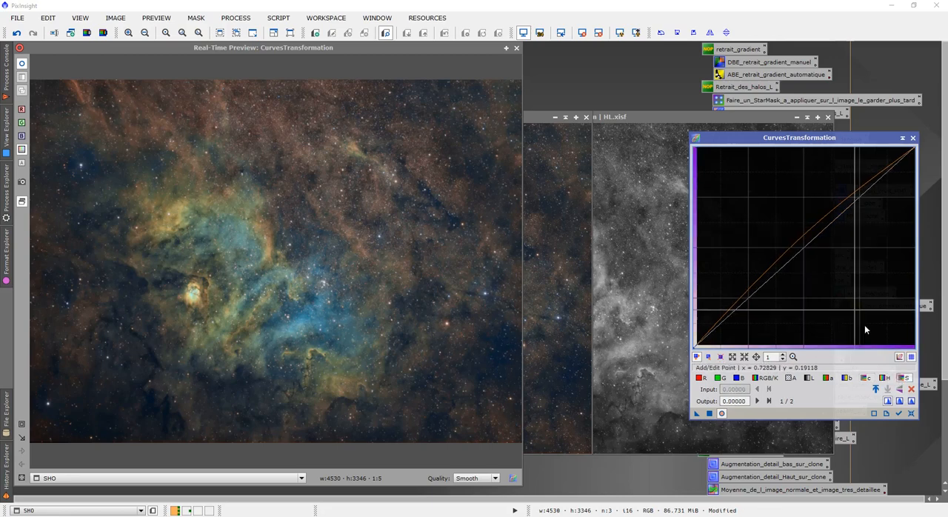
click(810, 236)
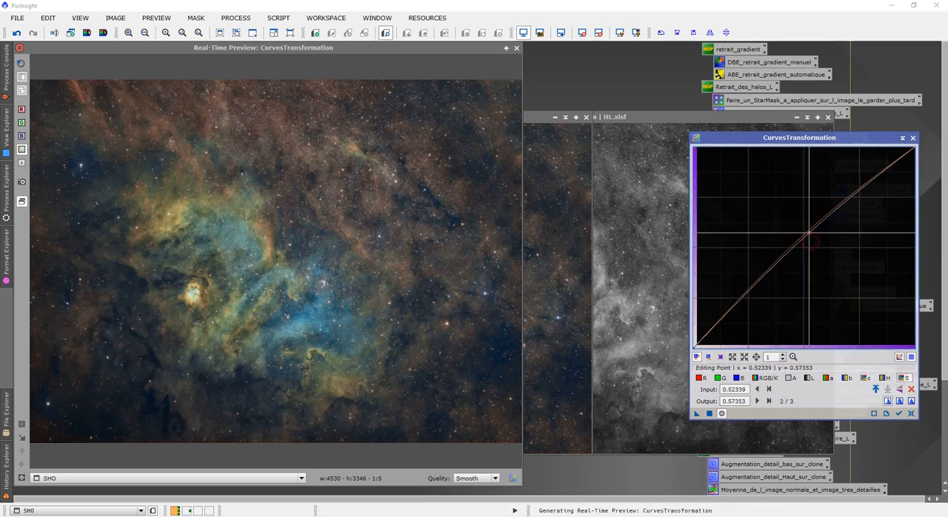
mouse_move(811, 236)
mouse_down()
mouse_move(772, 194)
mouse_move(818, 226)
mouse_up()
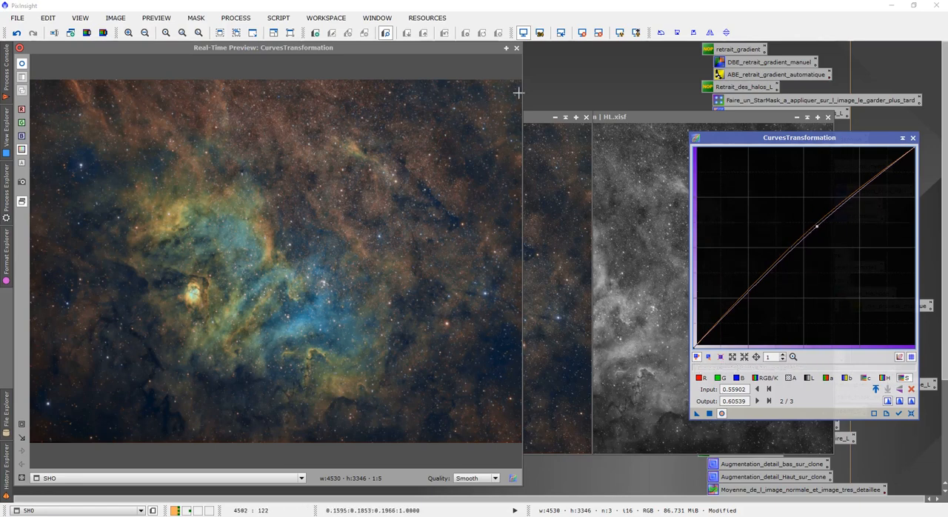
Readjust the chrominance curve point to input 0.50780, output 0.56618, apply the curves to the SHO image and close the process
click(864, 377)
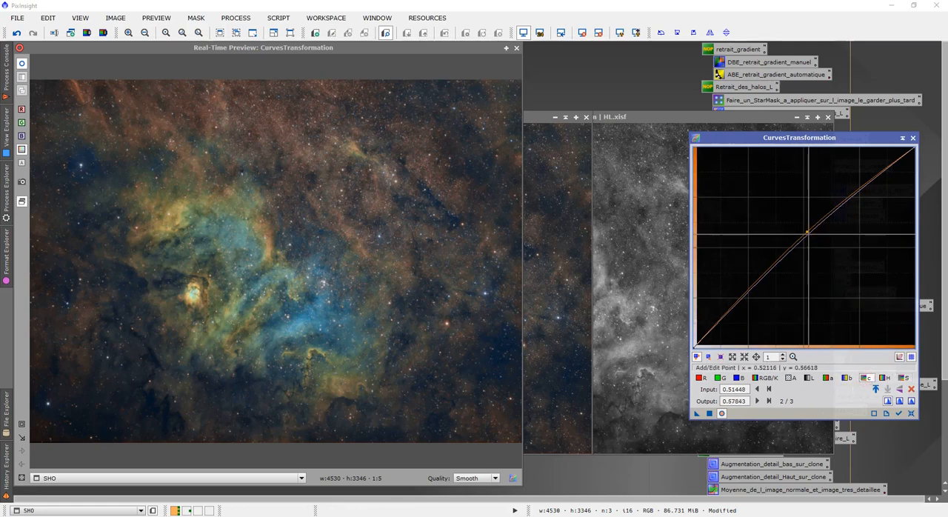
drag(807, 230, 804, 234)
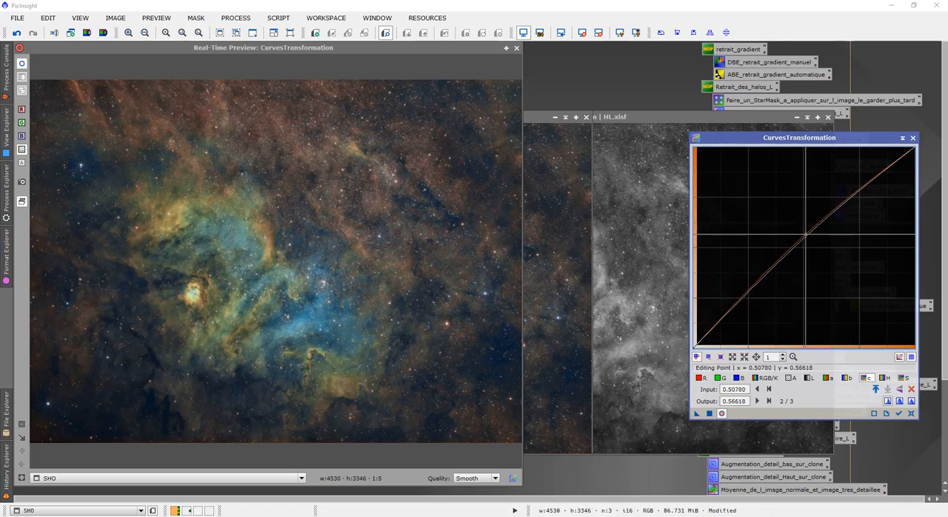
click(517, 49)
drag(694, 415, 511, 352)
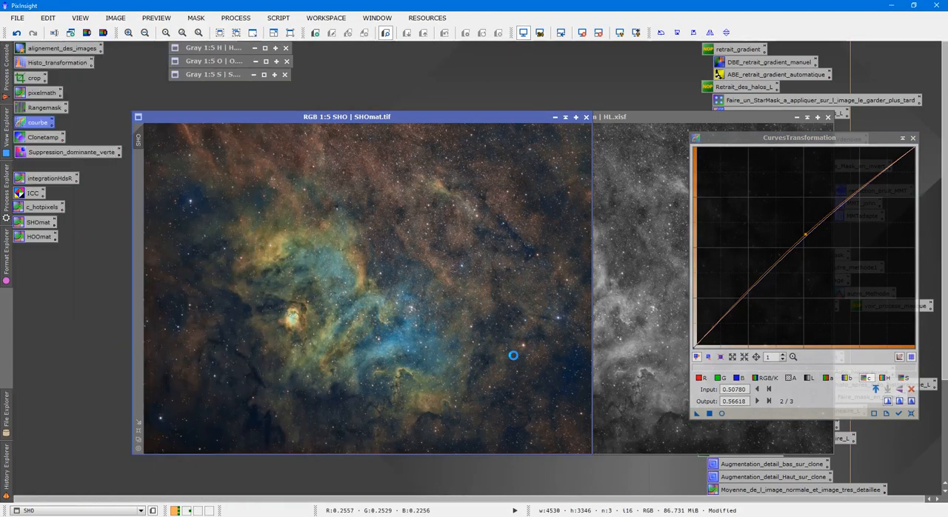
click(912, 139)
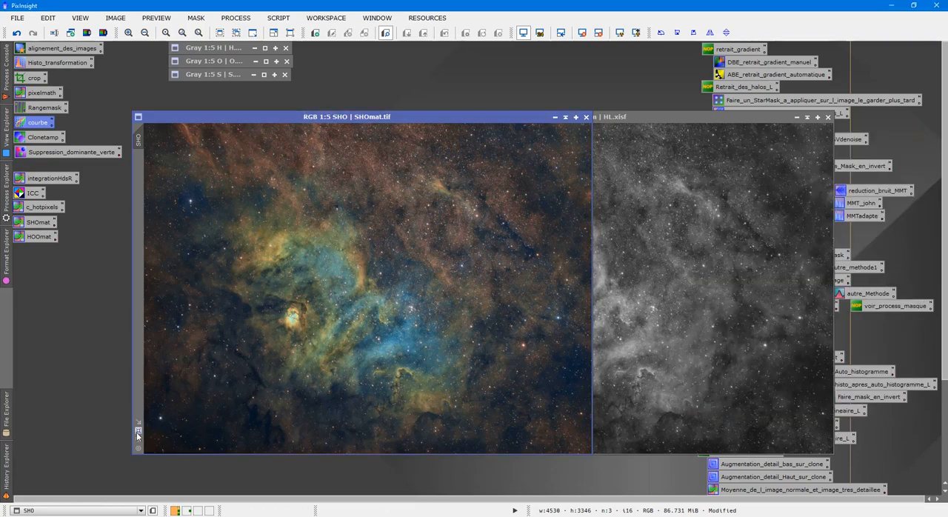
Enlarge and reposition the SHO image window, and examine the stars and nebula core at 2:1 and 1:1 magnification
click(137, 432)
drag(510, 87, 464, 60)
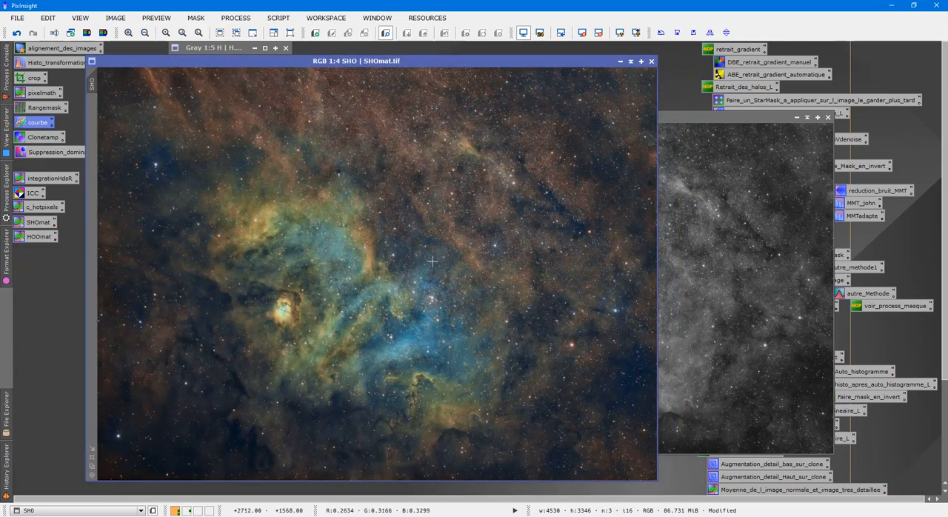
scroll(441, 254, up, 3)
scroll(444, 250, up, 1)
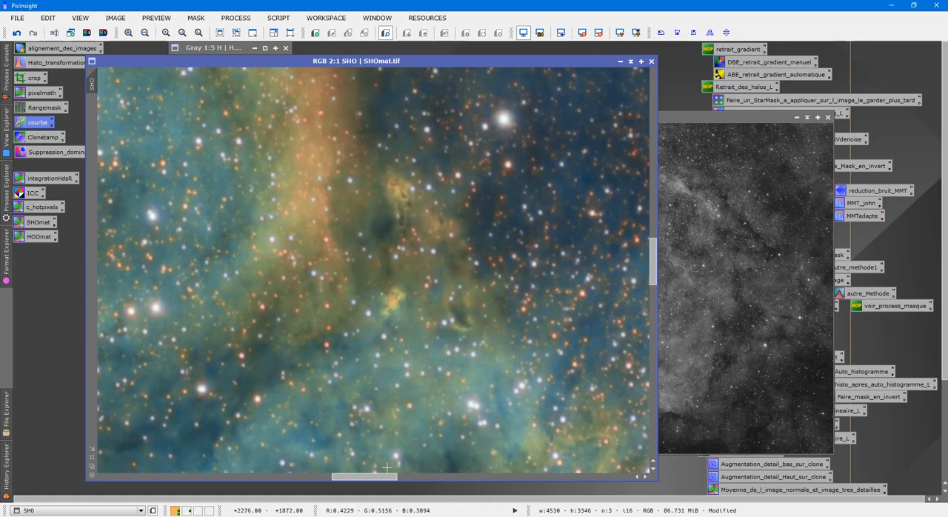
scroll(419, 372, down, 1)
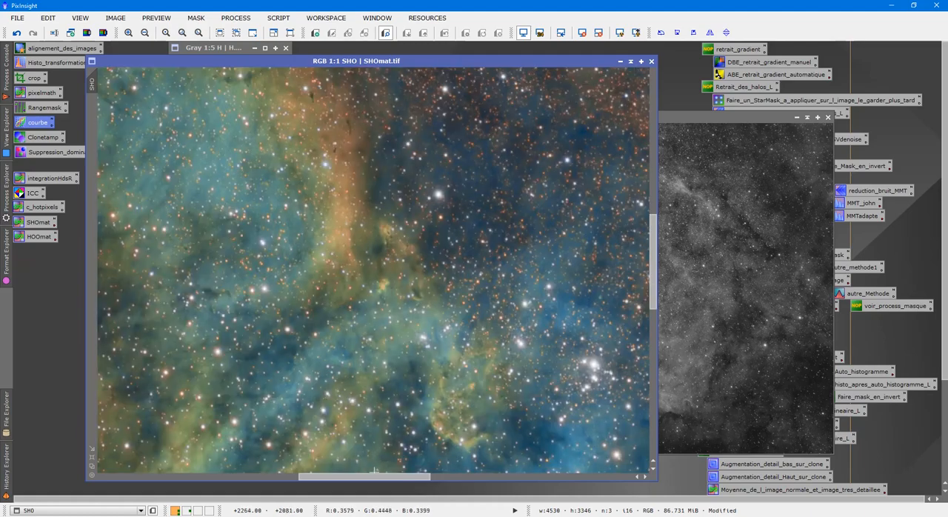
drag(377, 477, 318, 461)
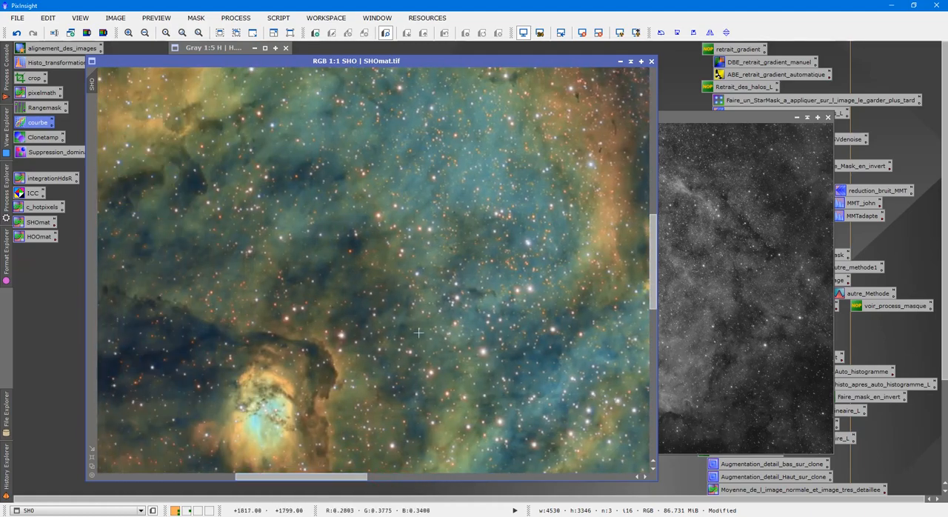
drag(653, 235, 655, 268)
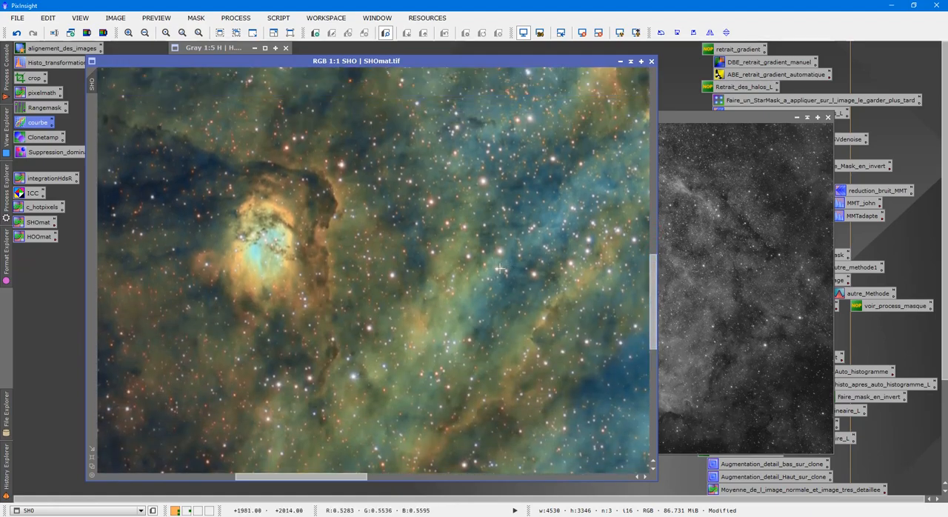
scroll(501, 269, down, 5)
scroll(502, 269, up, 2)
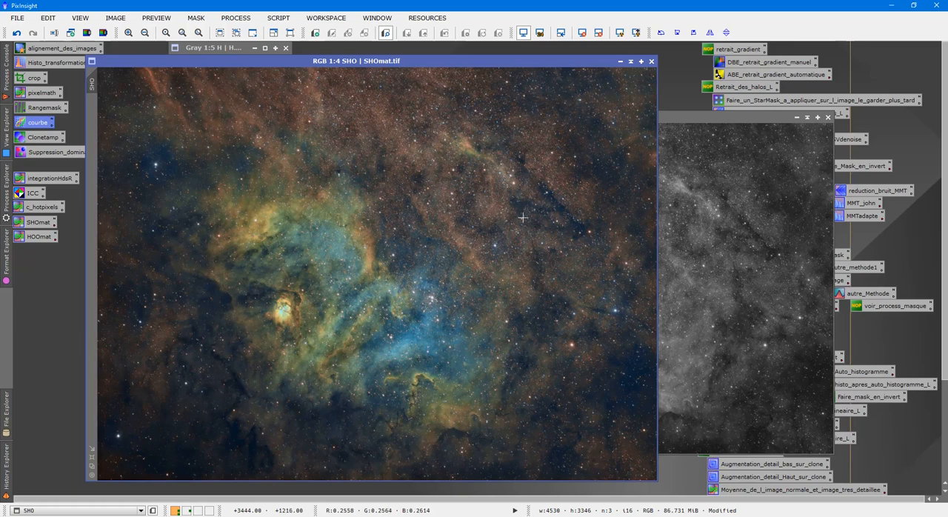
Review the R, G and B channel expressions of the saved SHOmat PixelMath process and close it
double_click(35, 223)
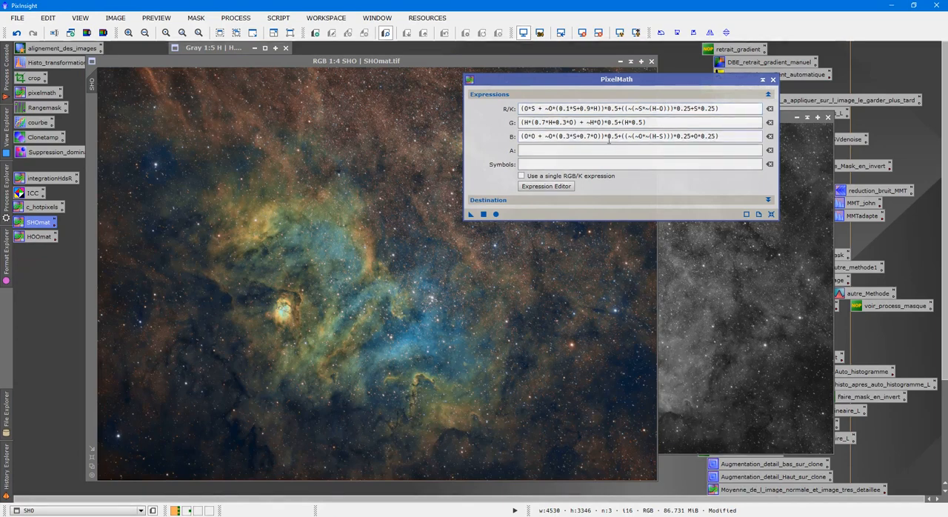
click(772, 80)
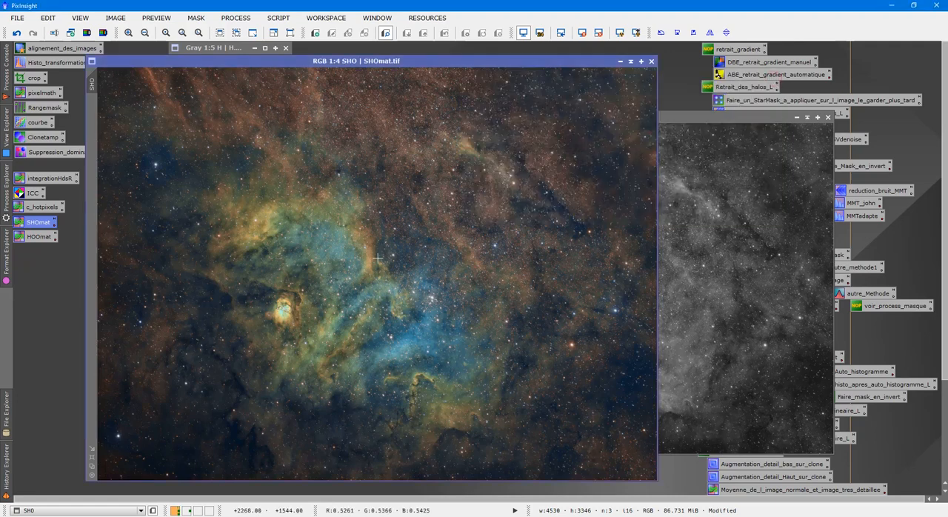